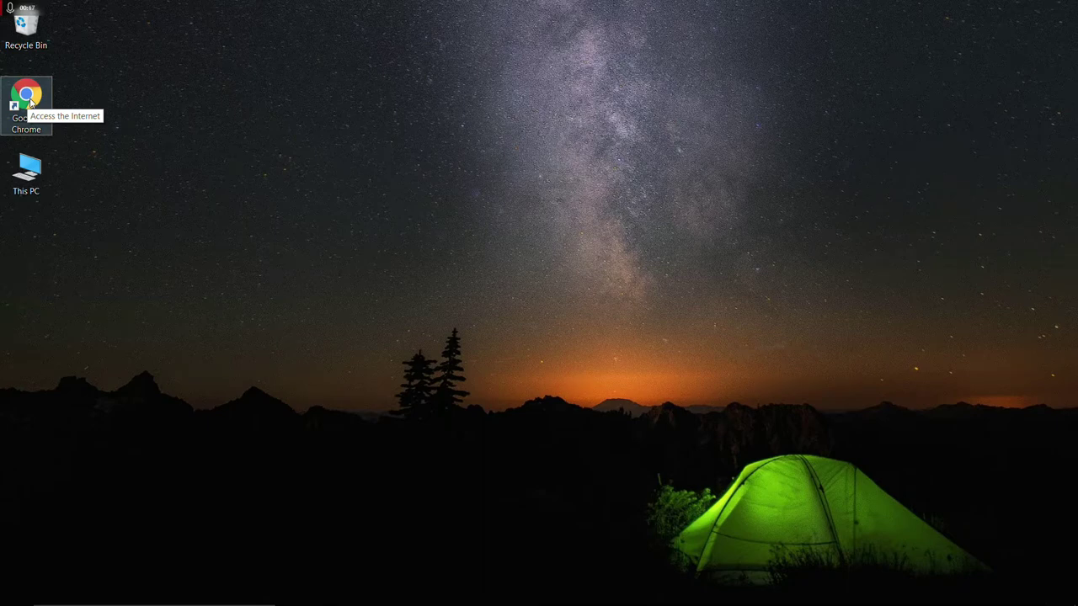
Search Google for infrarecorder in Chrome and open the official infrarecorder.org site.
{"action": "double_click", "coordinate": [29, 99]}
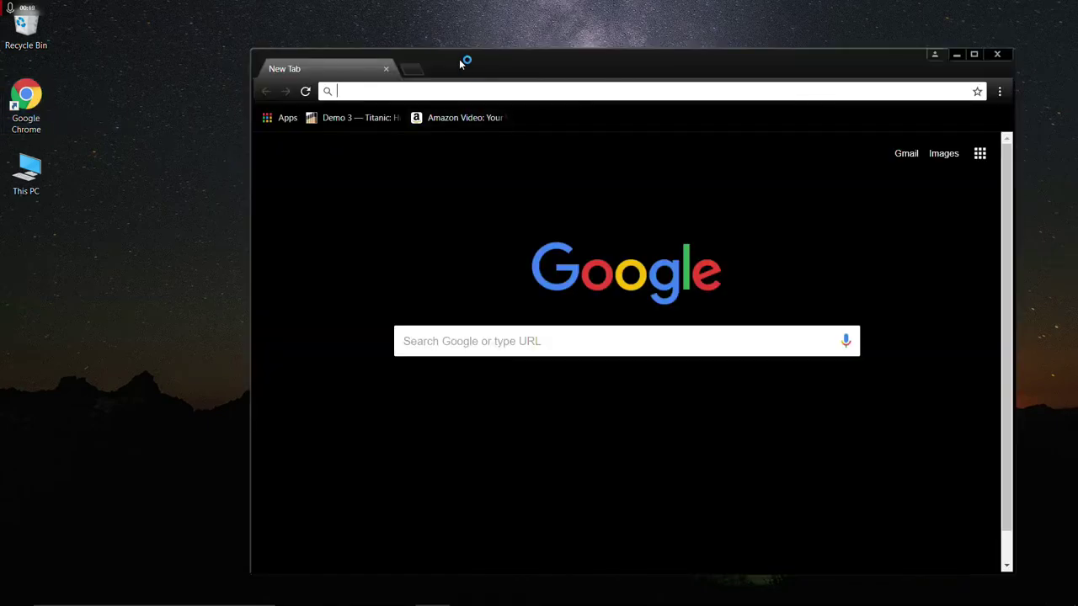
{"action": "left_click", "coordinate": [432, 341]}
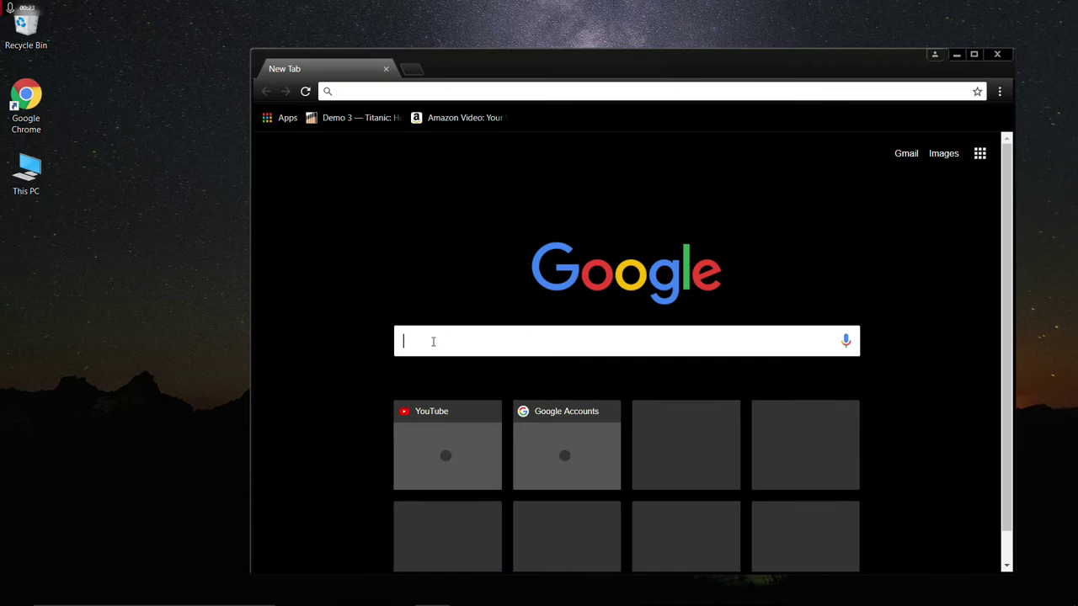
{"action": "type", "text": "inf"}
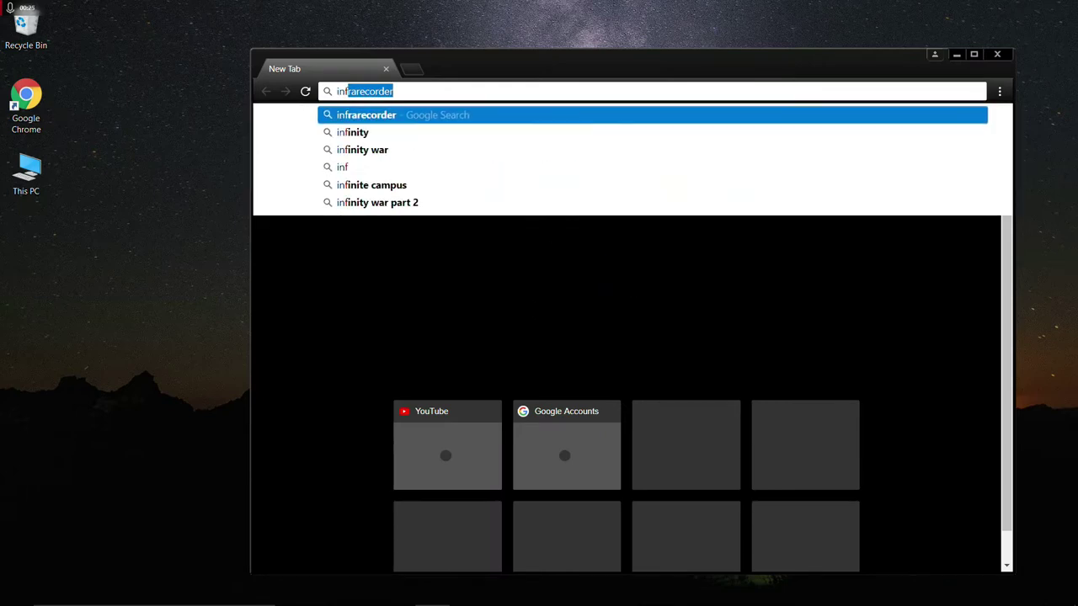
{"action": "type", "text": "ro"}
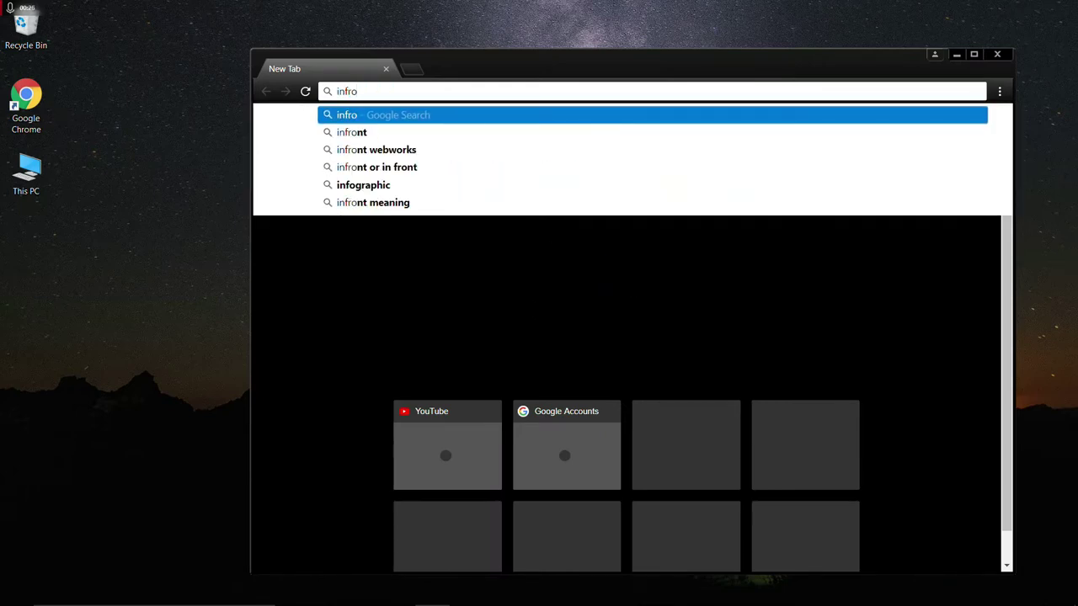
{"action": "key", "text": "BackSpace"}
{"action": "type", "text": "arecorder"}
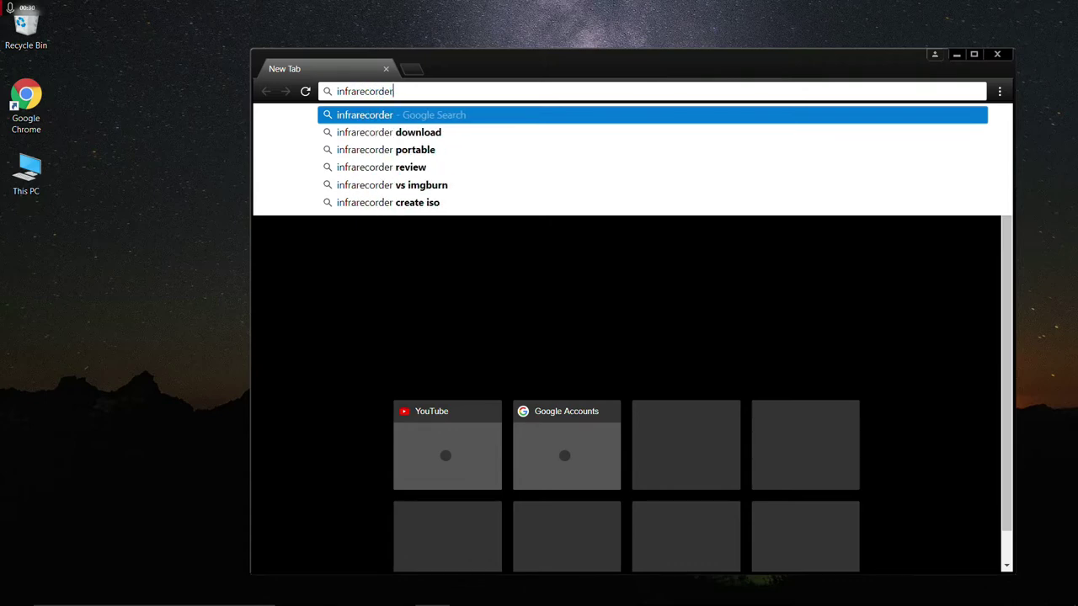
{"action": "key", "text": "Return"}
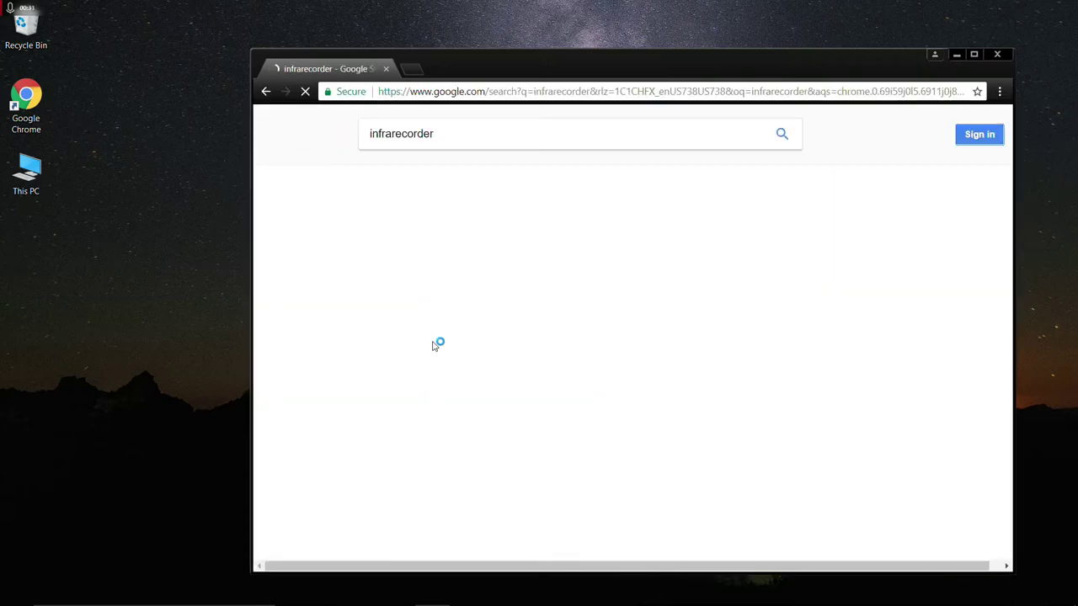
{"action": "left_click", "coordinate": [431, 242]}
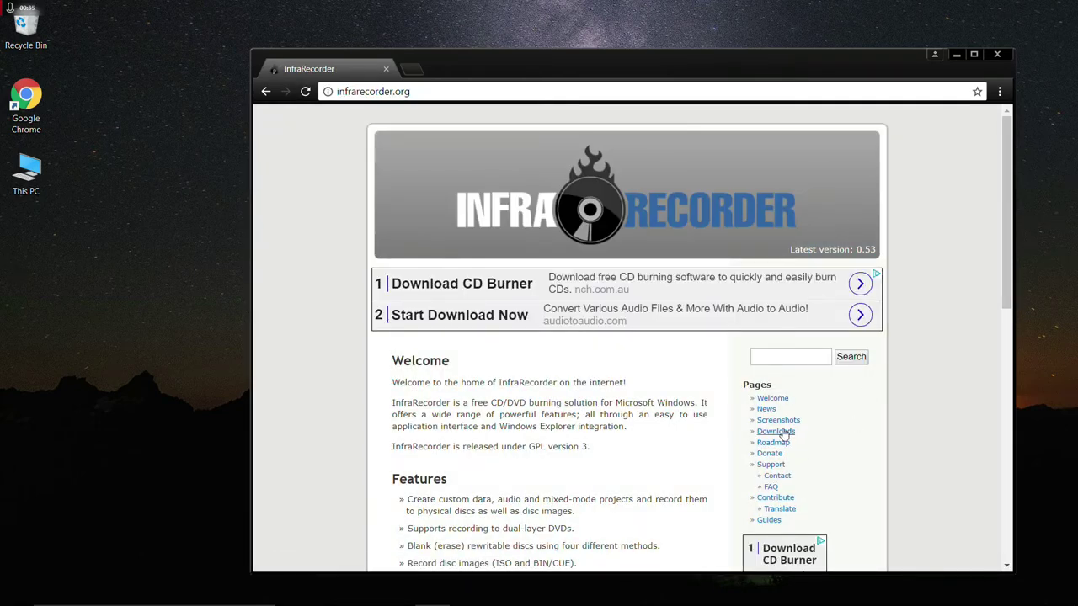
Download the InfraRecorder 0.53 x64 installer from the Downloads page and open it.
{"action": "left_click", "coordinate": [776, 431]}
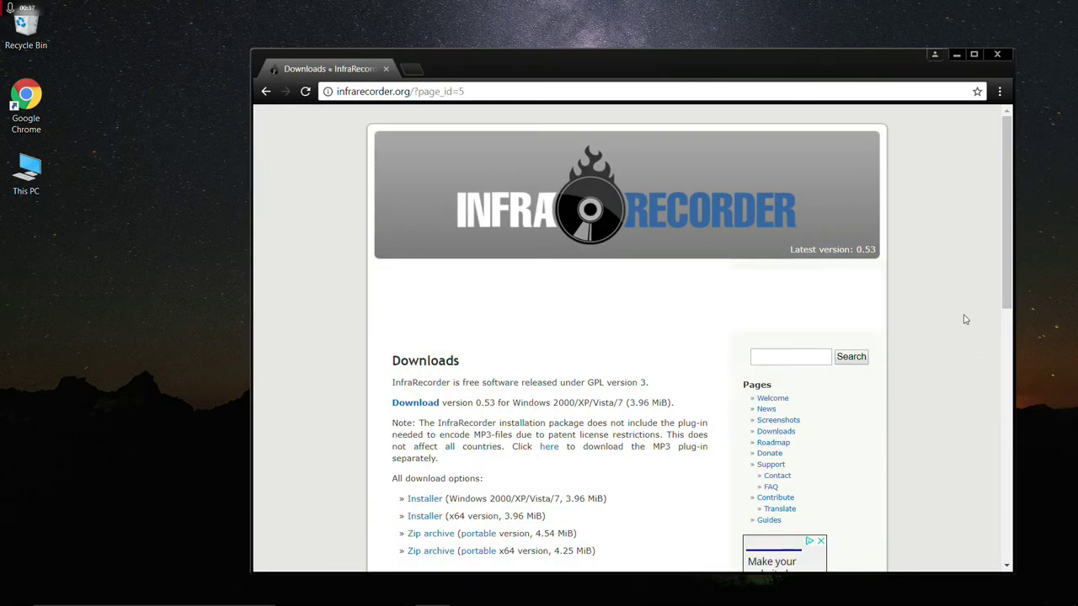
{"action": "left_click_drag", "start_coordinate": [1008, 282], "coordinate": [990, 363]}
{"action": "left_click", "coordinate": [412, 338]}
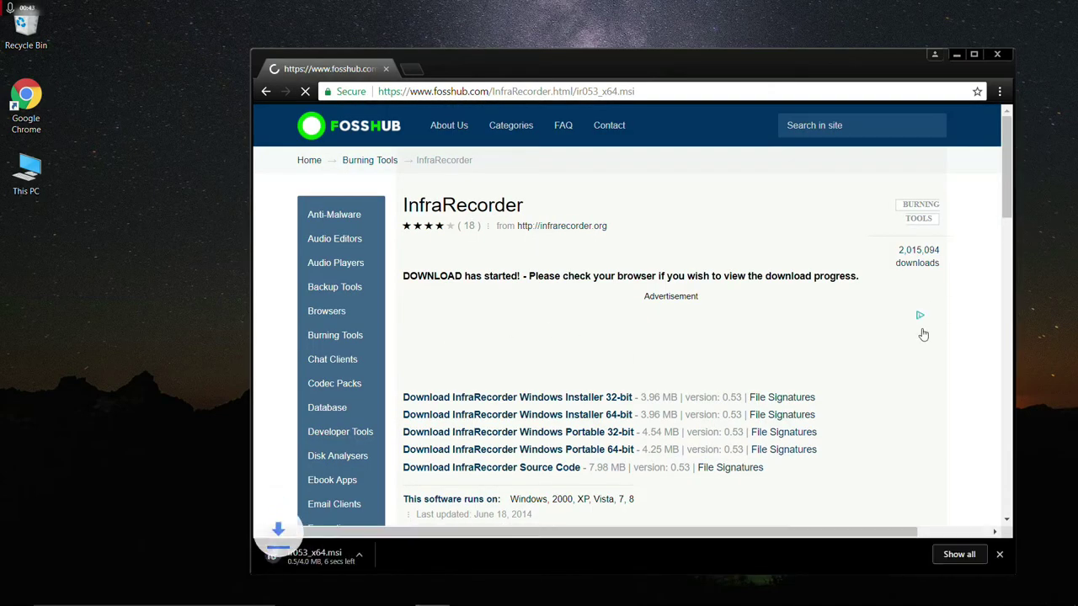
{"action": "left_click", "coordinate": [345, 556]}
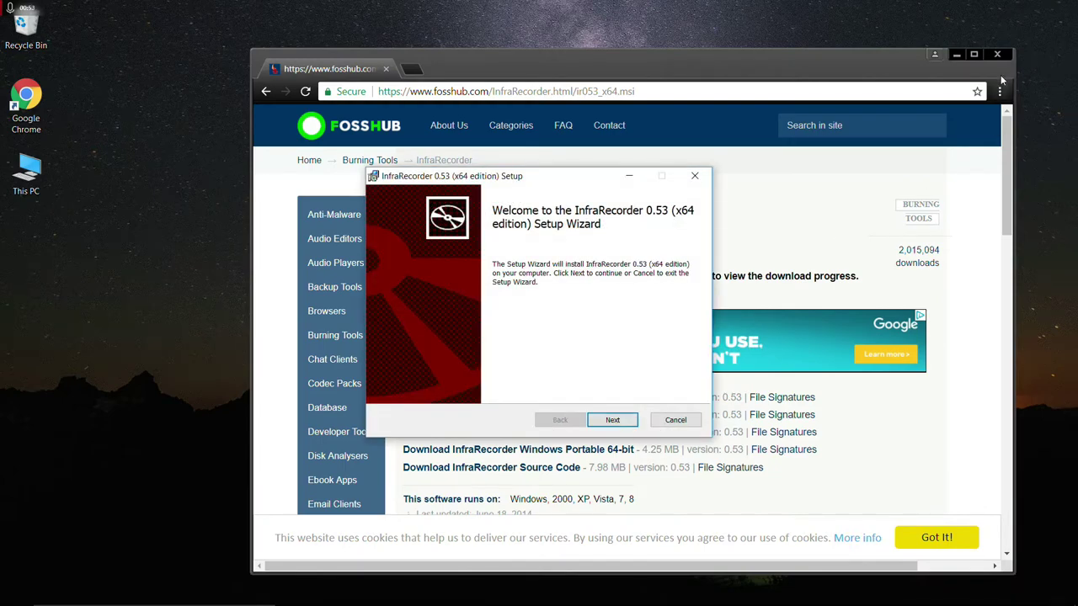
Close Chrome and install InfraRecorder 0.53 x64 to the default folder, accepting the license.
{"action": "left_click", "coordinate": [994, 57]}
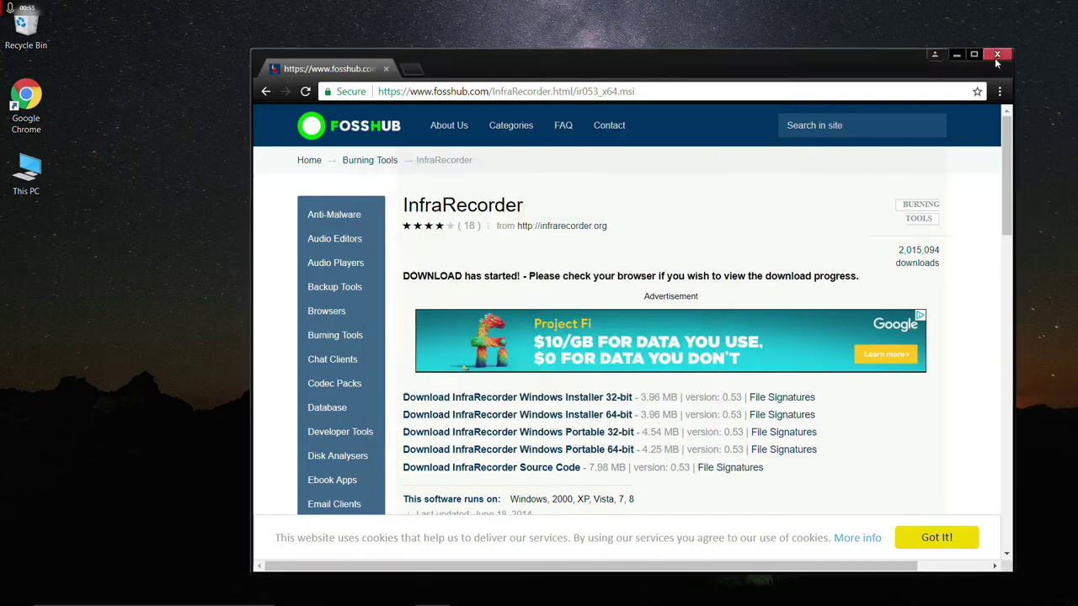
{"action": "left_click", "coordinate": [603, 420]}
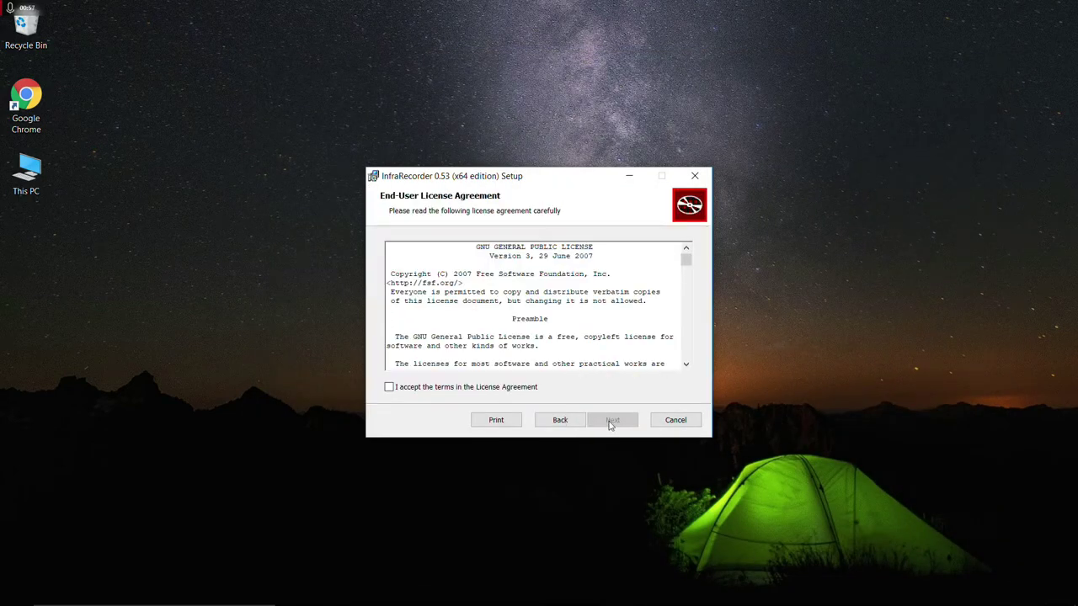
{"action": "left_click", "coordinate": [515, 390]}
{"action": "left_click", "coordinate": [614, 422]}
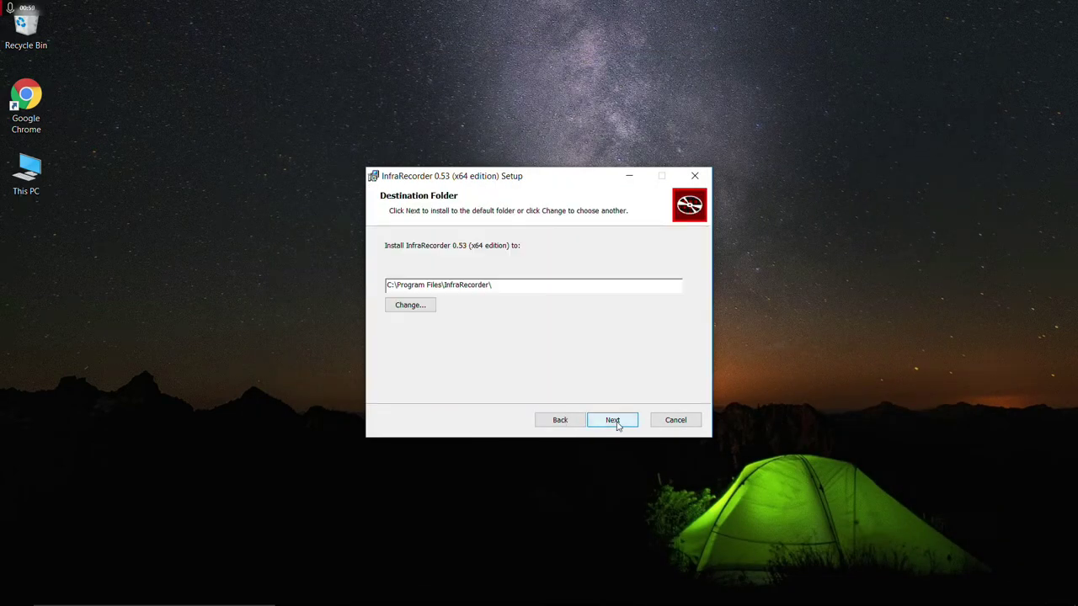
{"action": "left_click", "coordinate": [616, 422]}
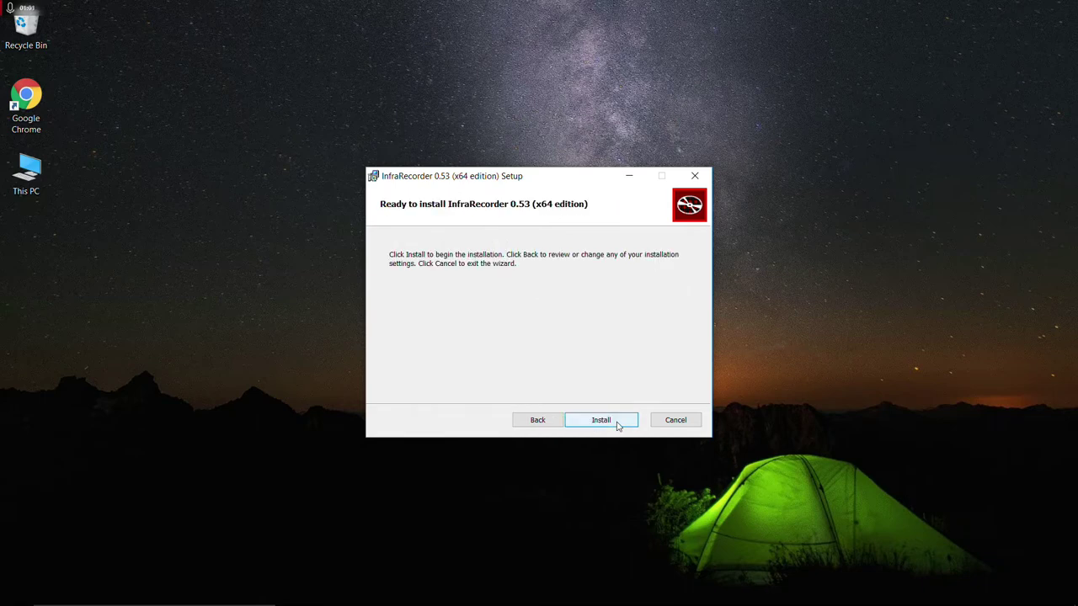
{"action": "left_click", "coordinate": [613, 421]}
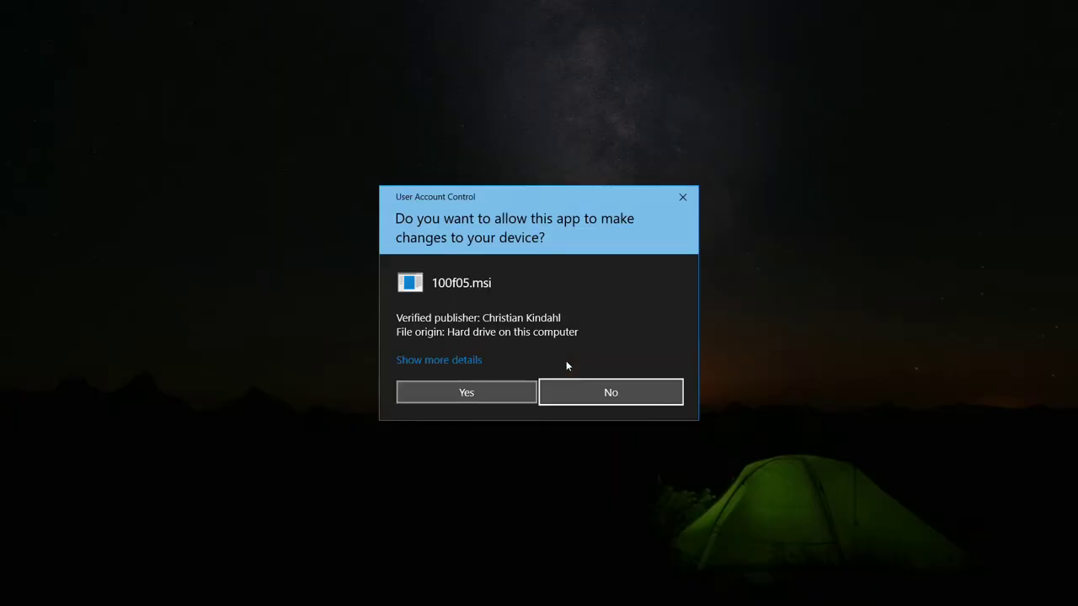
{"action": "left_click", "coordinate": [510, 391]}
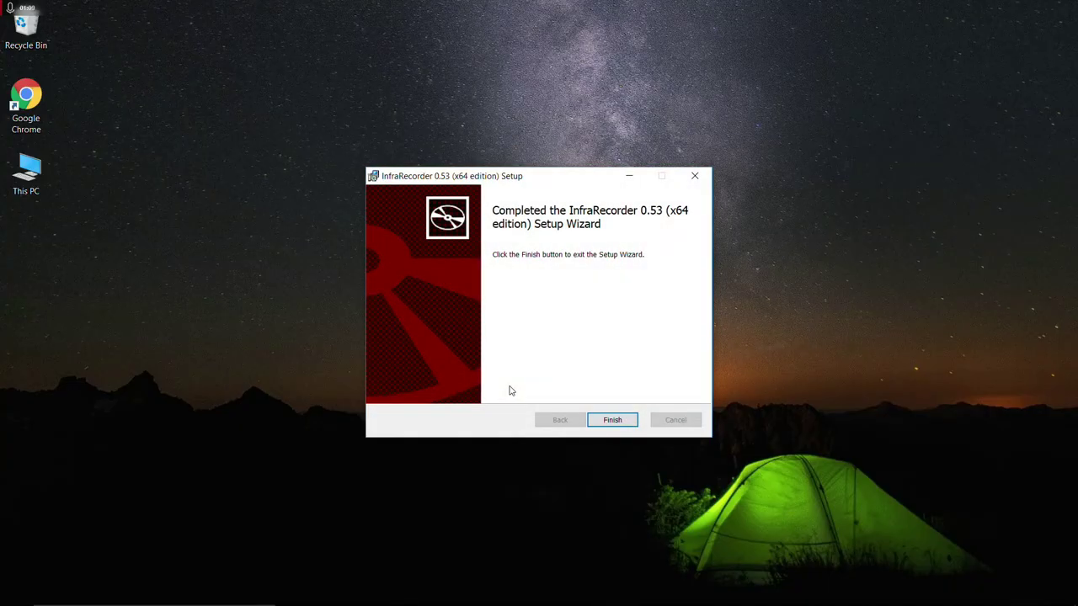
{"action": "left_click", "coordinate": [601, 421]}
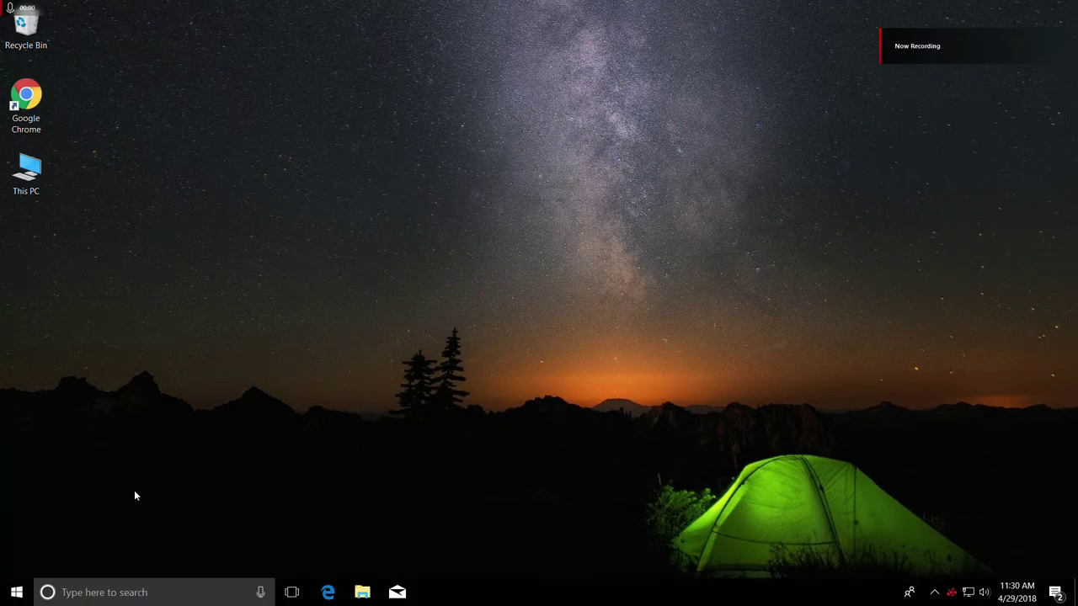
Launch InfraRecorder and start a Read Disc copy from drive D:, browsing for the image location.
{"action": "left_click", "coordinate": [16, 592]}
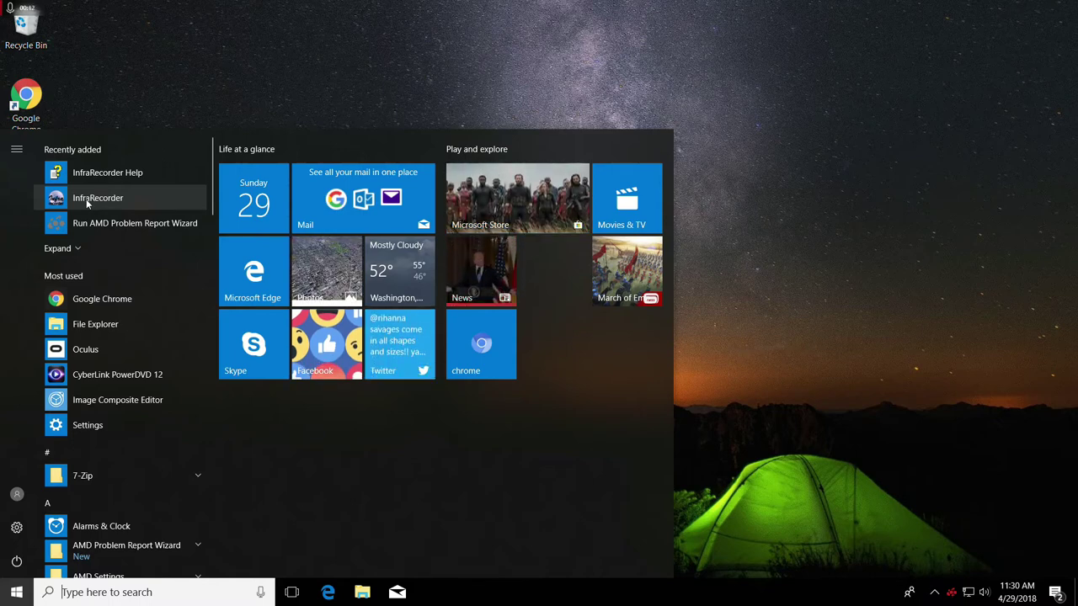
{"action": "left_click", "coordinate": [87, 200]}
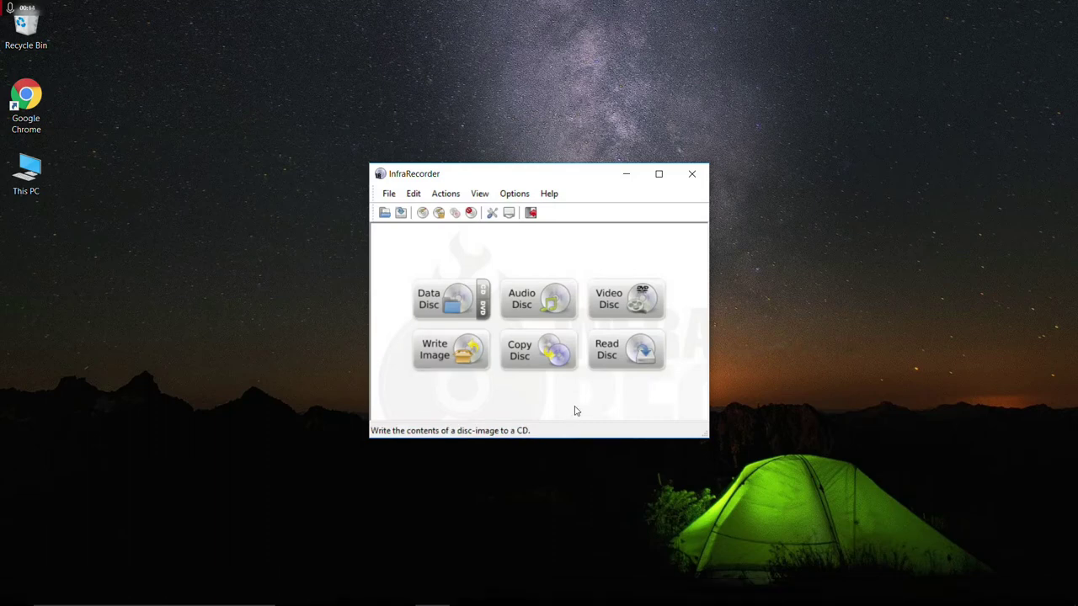
{"action": "left_click", "coordinate": [635, 355]}
{"action": "left_click", "coordinate": [628, 235]}
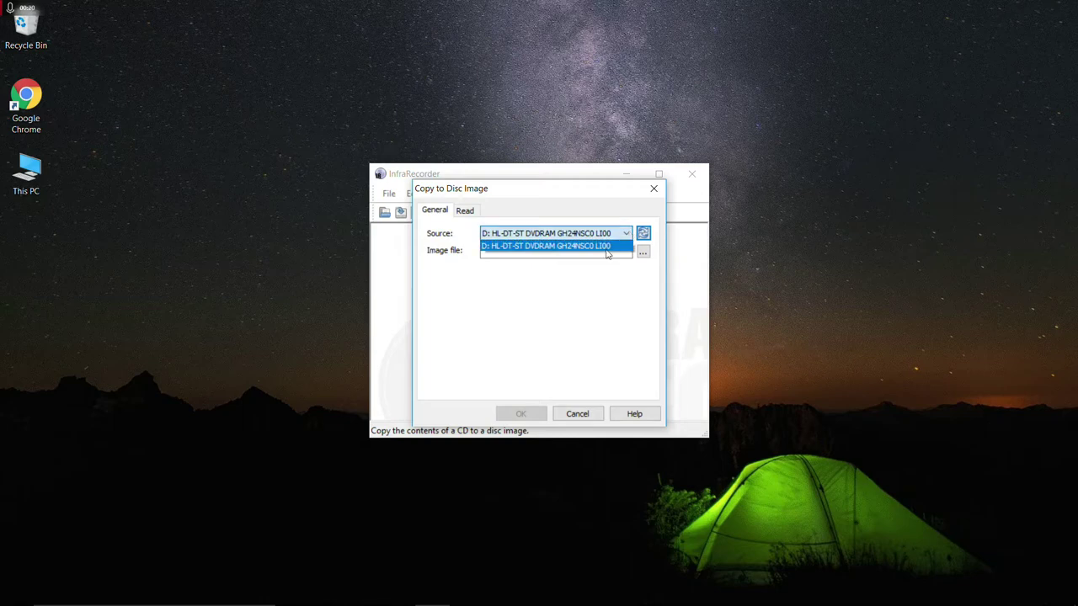
{"action": "left_click", "coordinate": [605, 246]}
{"action": "left_click", "coordinate": [644, 253]}
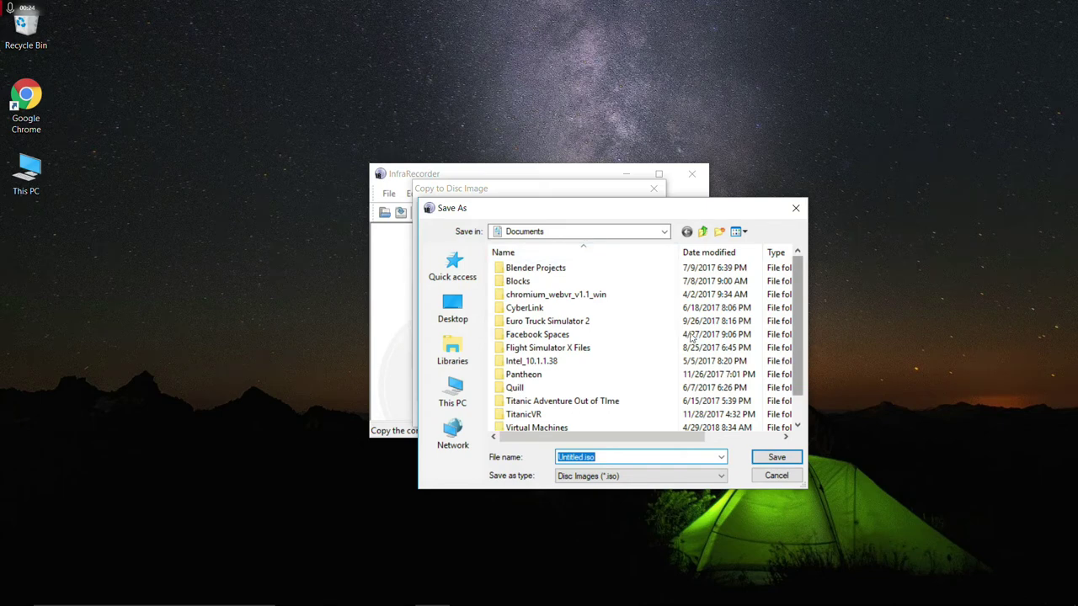
Create a new folder named 'Titanic Explorer' on the Desktop.
{"action": "left_click", "coordinate": [452, 310]}
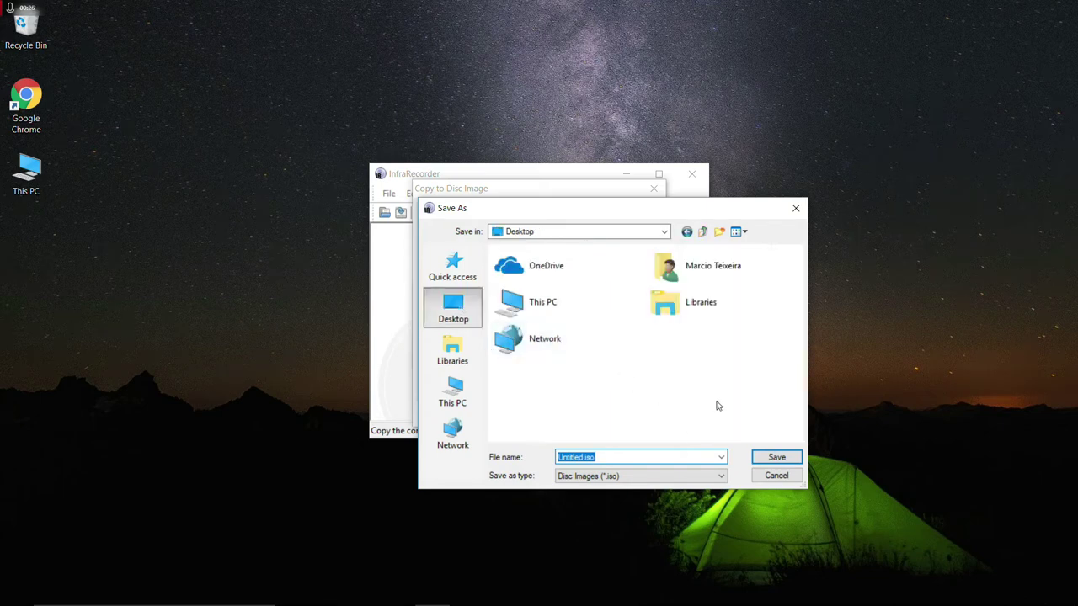
{"action": "left_click", "coordinate": [720, 234]}
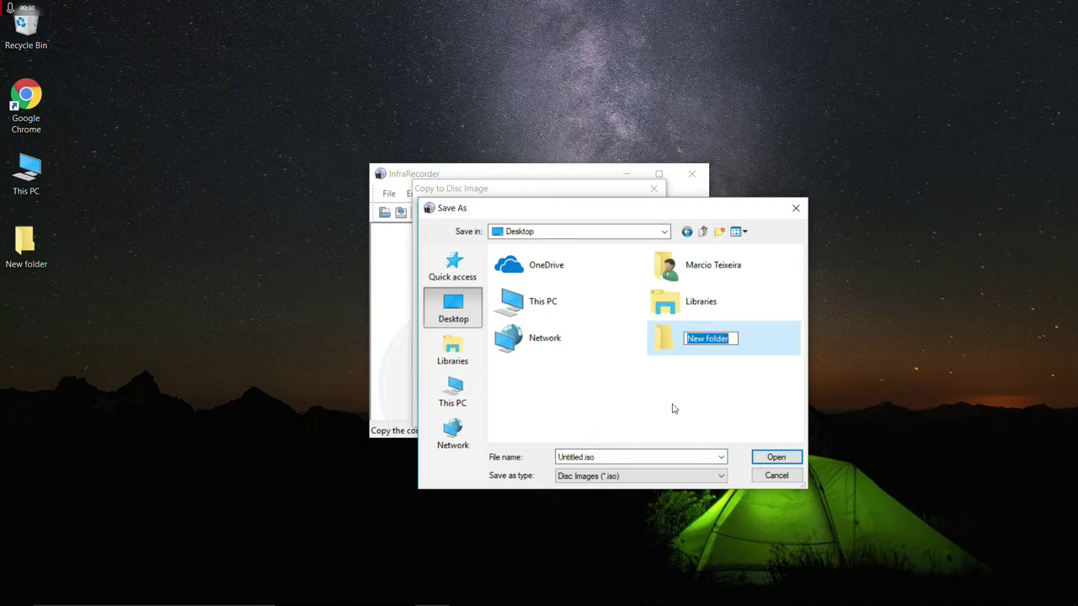
{"action": "type", "text": "Titanic "}
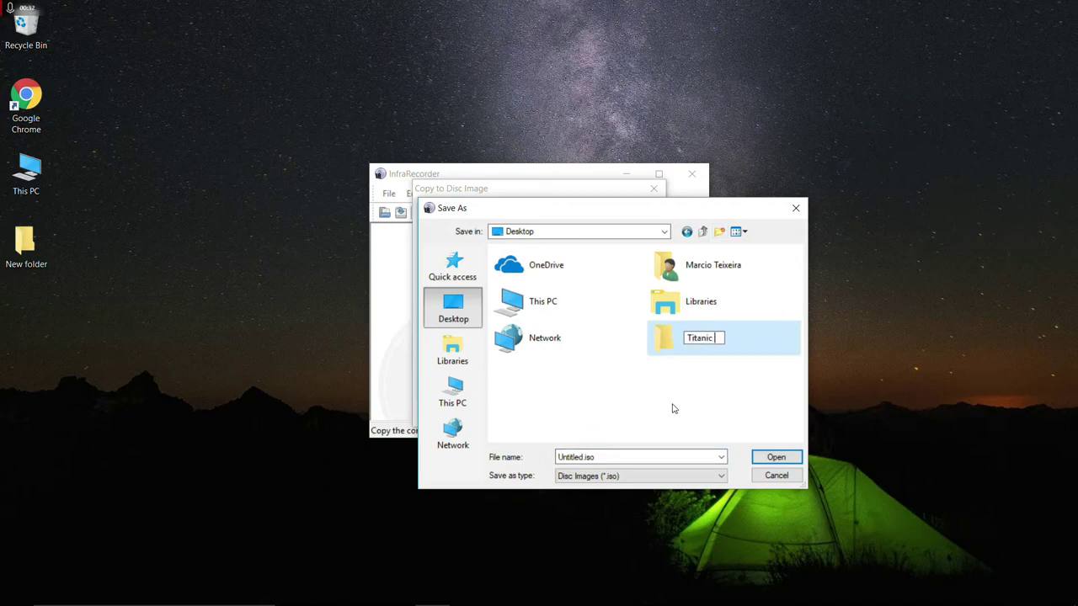
{"action": "type", "text": "Explored="}
{"action": "key", "text": "BackSpace"}
{"action": "key", "text": "BackSpace"}
{"action": "type", "text": "r"}
{"action": "key", "text": "Return"}
Save the disc image inside that folder as titanic1.iso.
{"action": "double_click", "coordinate": [671, 344]}
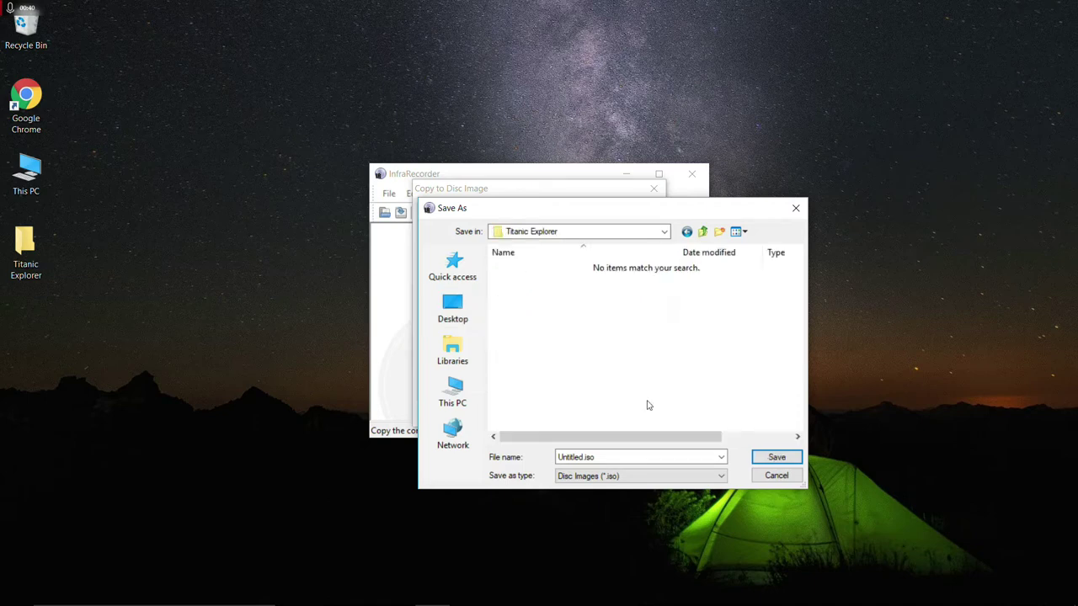
{"action": "double_click", "coordinate": [578, 456]}
{"action": "type", "text": "titanic"}
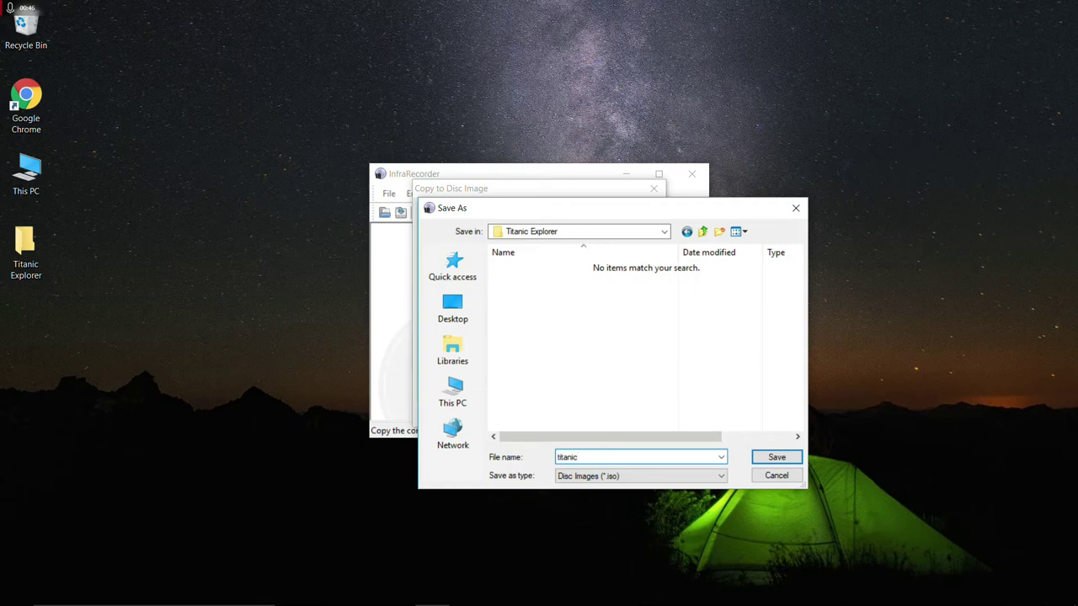
{"action": "type", "text": "1.iso"}
{"action": "key", "text": "Return"}
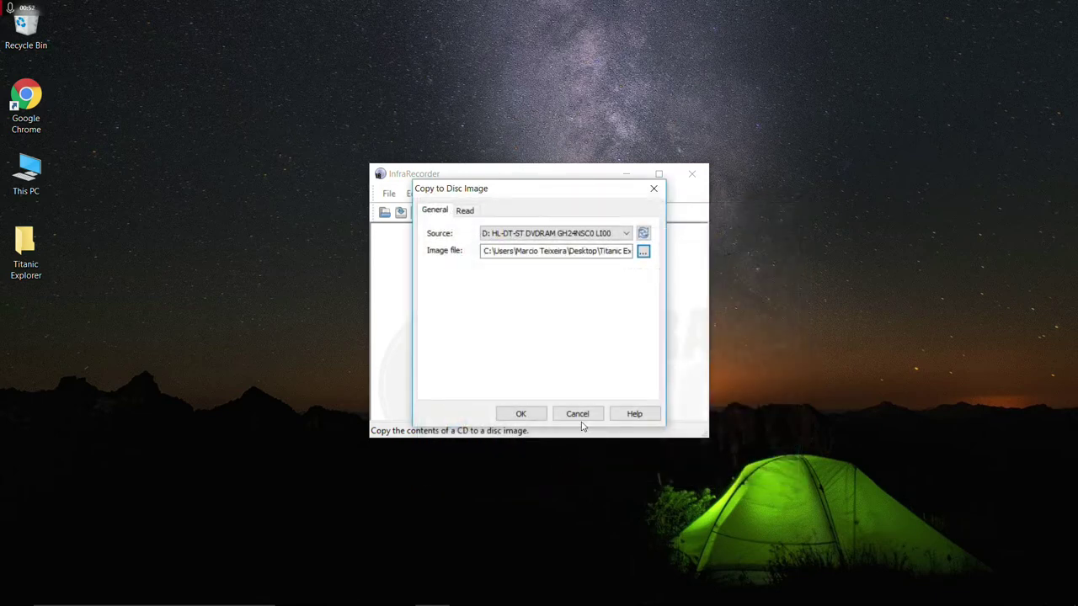
Read the disc into titanic1.iso and dismiss the completed progress window.
{"action": "left_click", "coordinate": [522, 414]}
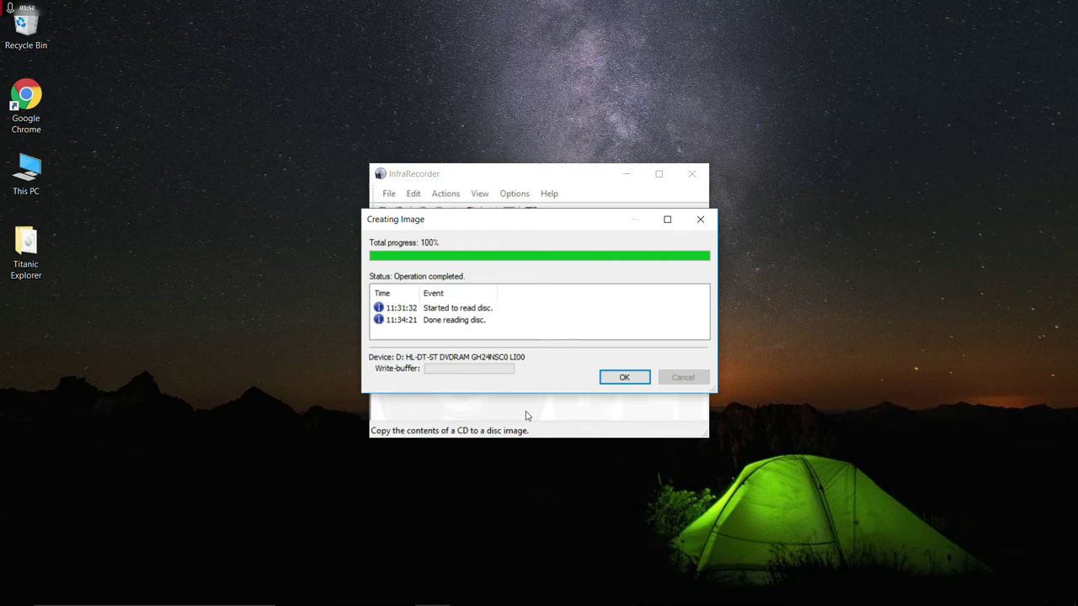
{"action": "left_click", "coordinate": [634, 380]}
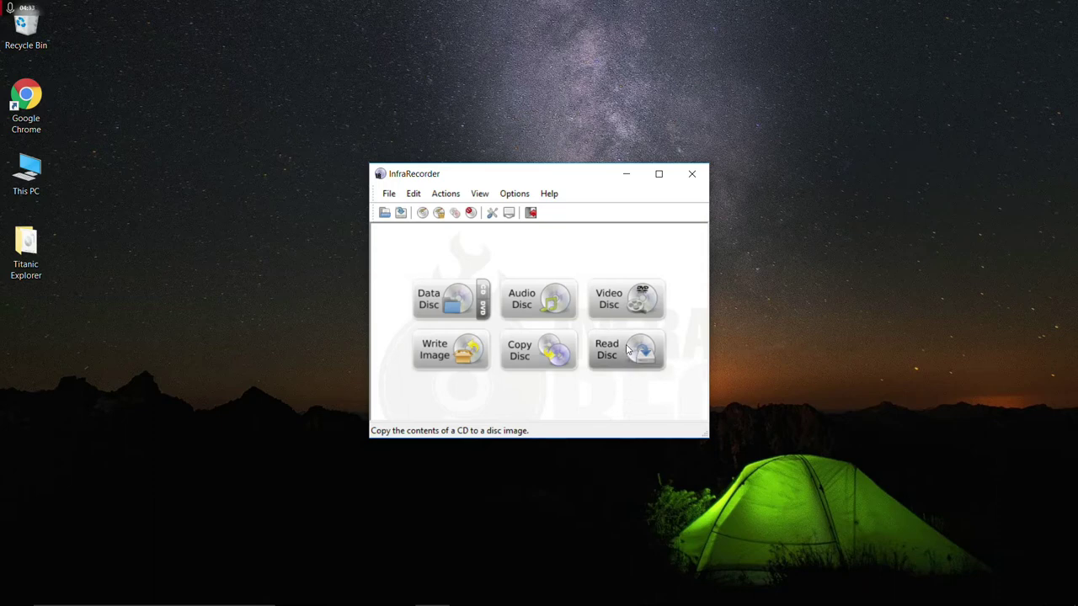
Read the next disc into titanic2.iso in Titanic Explorer and dismiss the completion report.
{"action": "left_click", "coordinate": [625, 352]}
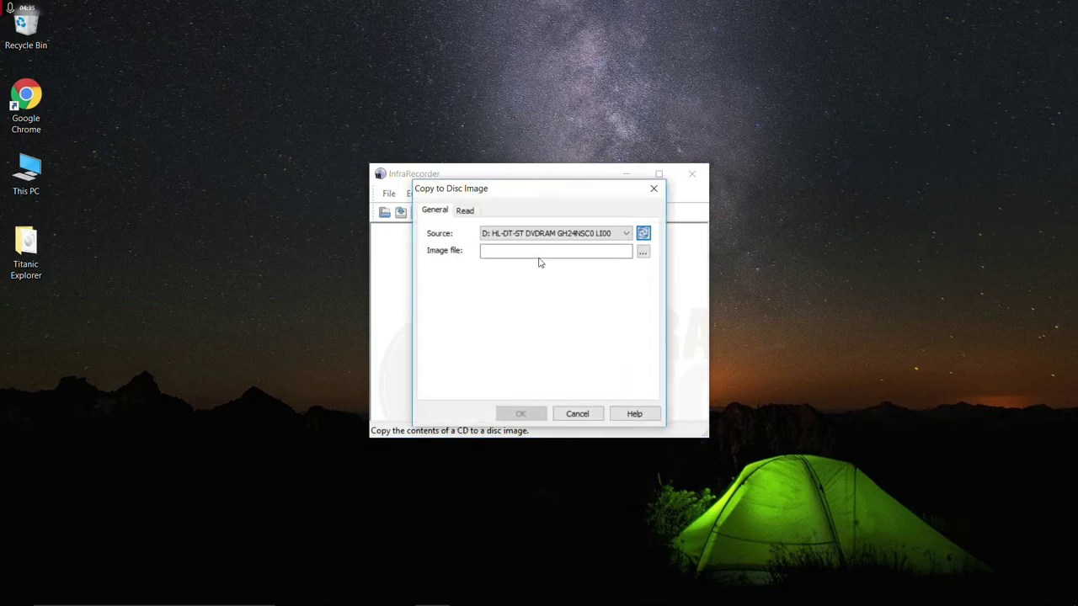
{"action": "left_click", "coordinate": [558, 251]}
{"action": "left_click", "coordinate": [643, 252]}
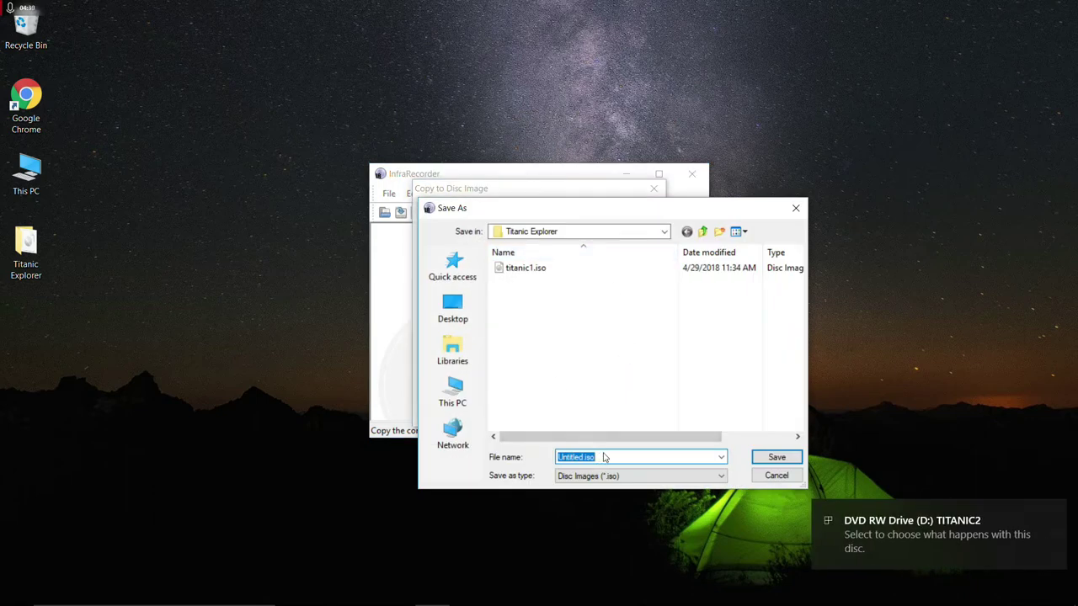
{"action": "type", "text": "titanic"}
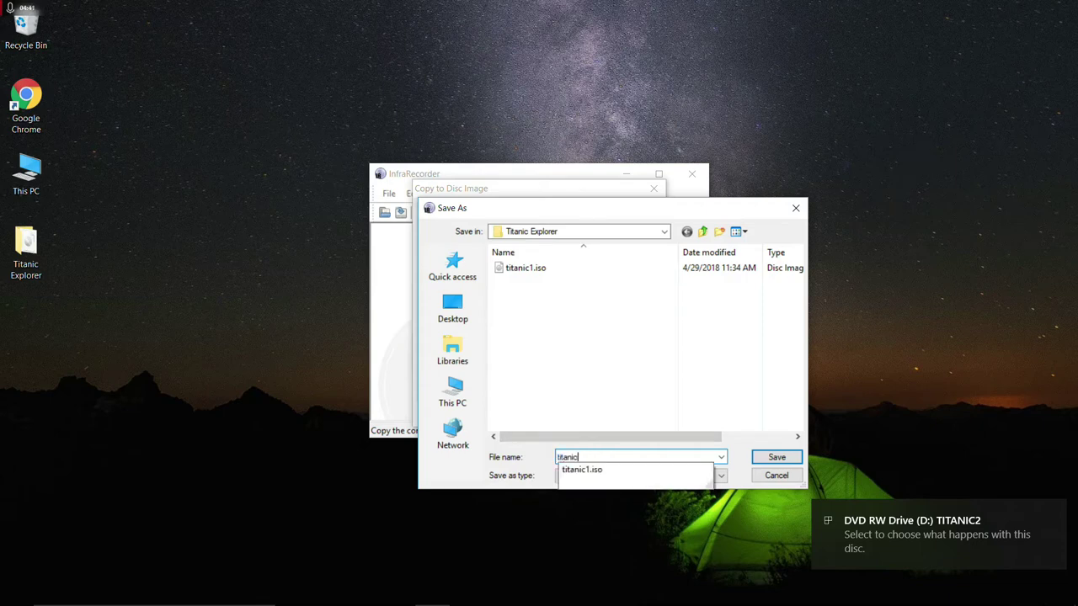
{"action": "type", "text": "2.iso"}
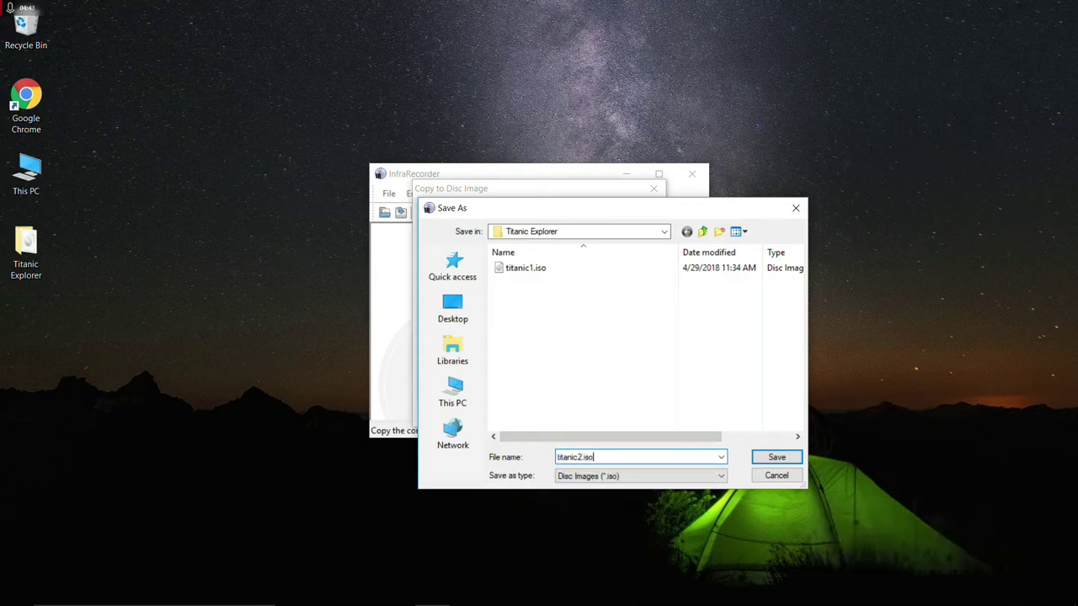
{"action": "key", "text": "Return"}
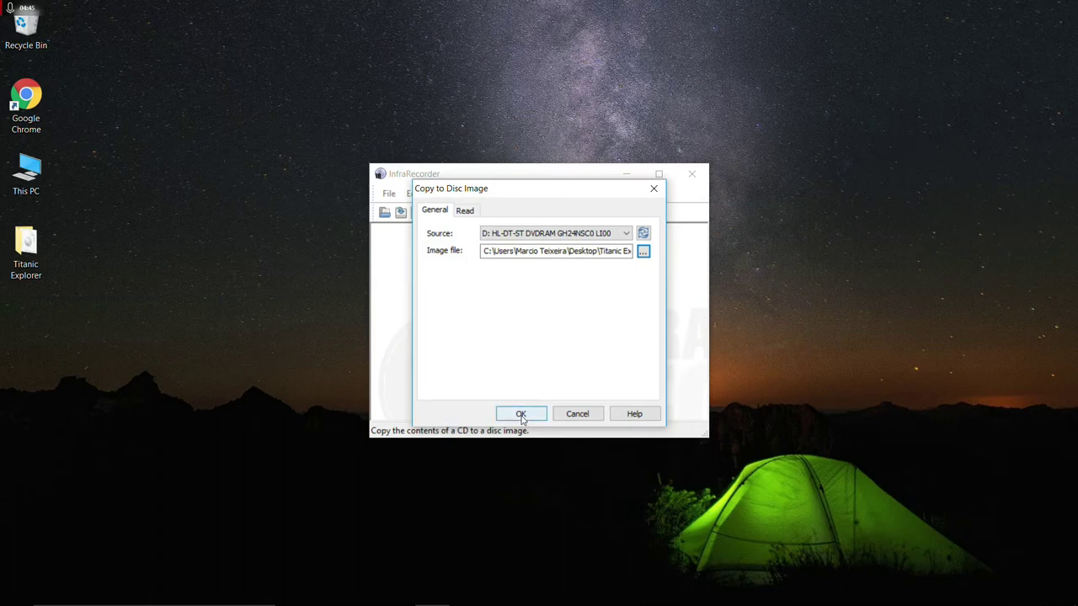
{"action": "left_click", "coordinate": [520, 414]}
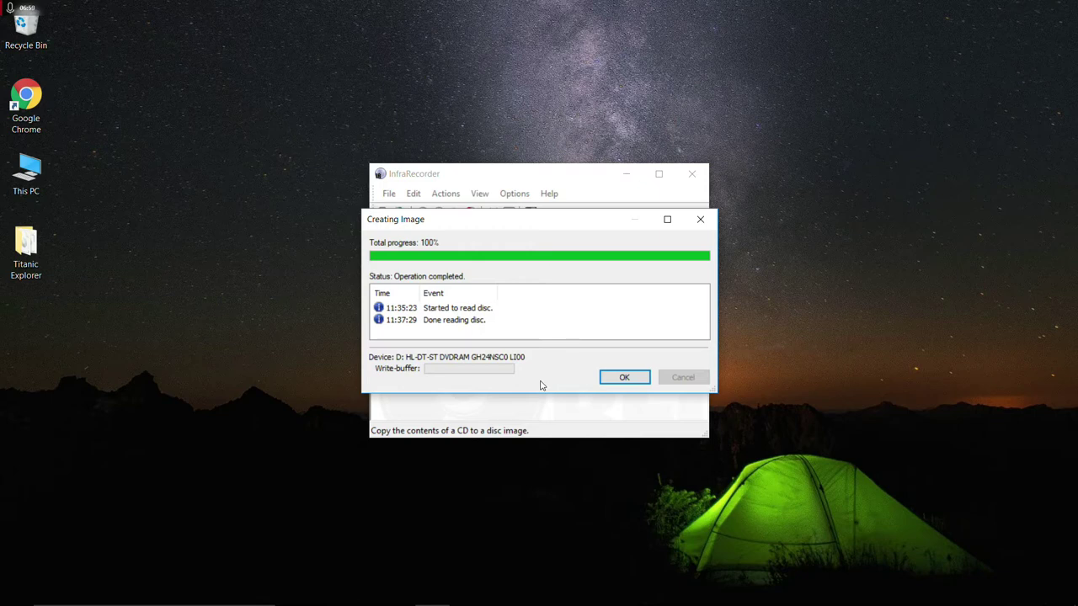
{"action": "left_click", "coordinate": [626, 377]}
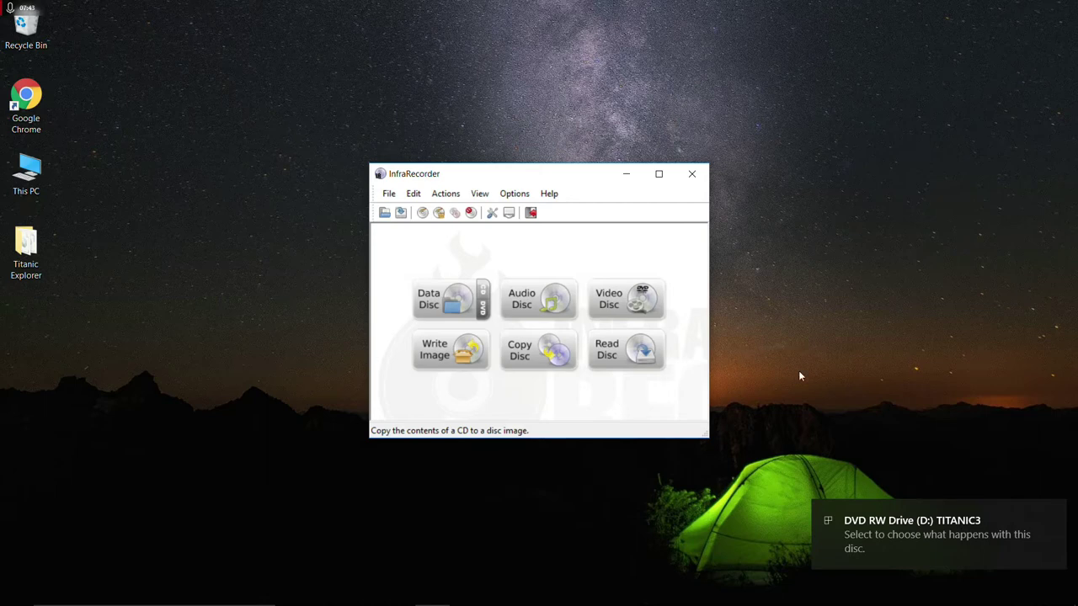
Read the third disc into titanic3.iso, dismiss the report, and close InfraRecorder.
{"action": "left_click", "coordinate": [608, 346]}
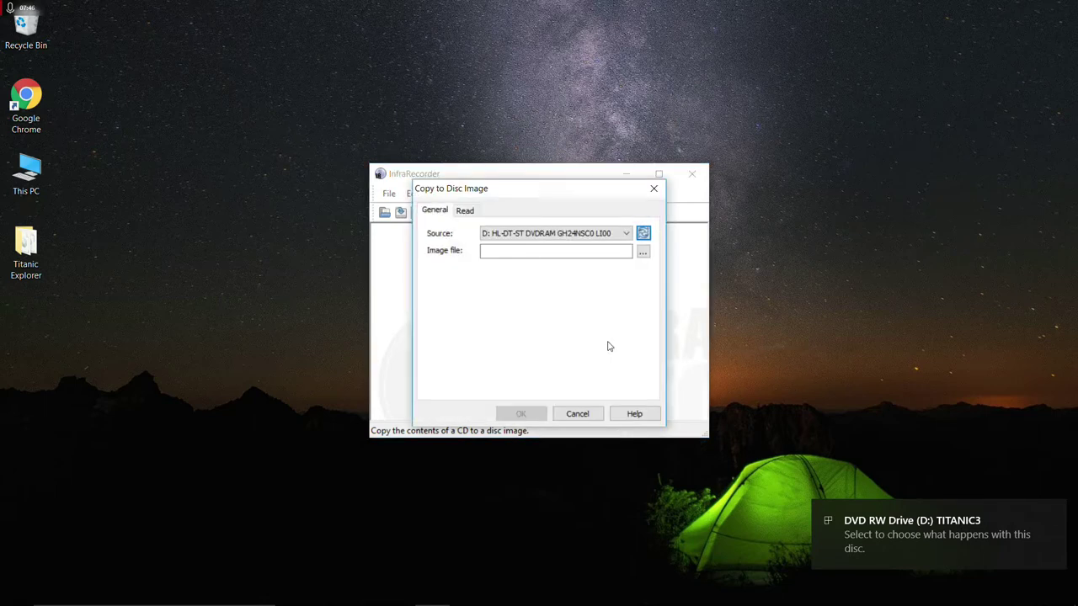
{"action": "left_click", "coordinate": [643, 253]}
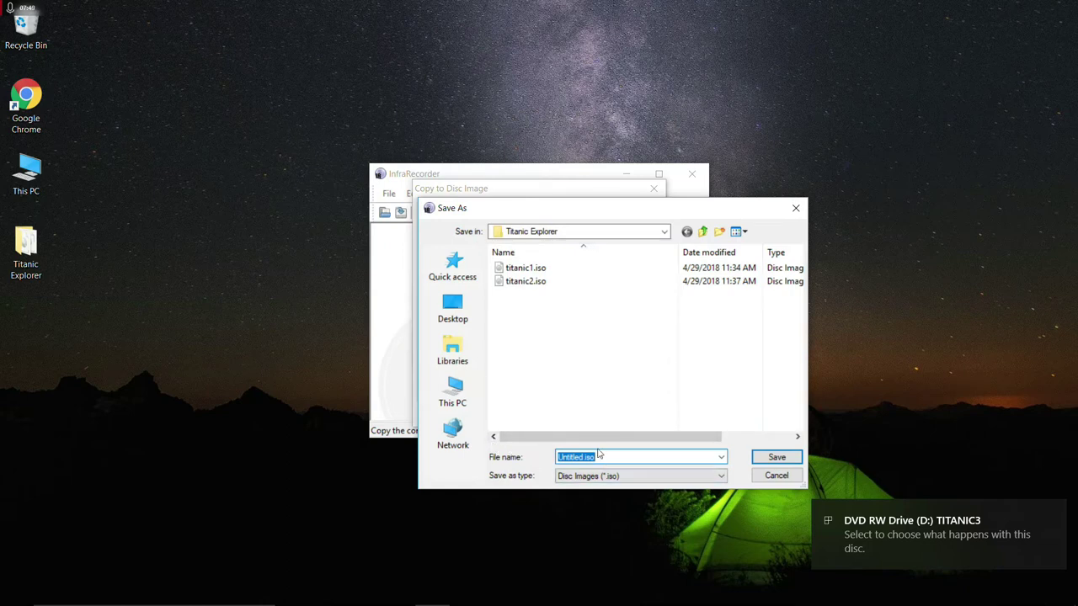
{"action": "type", "text": "titani"}
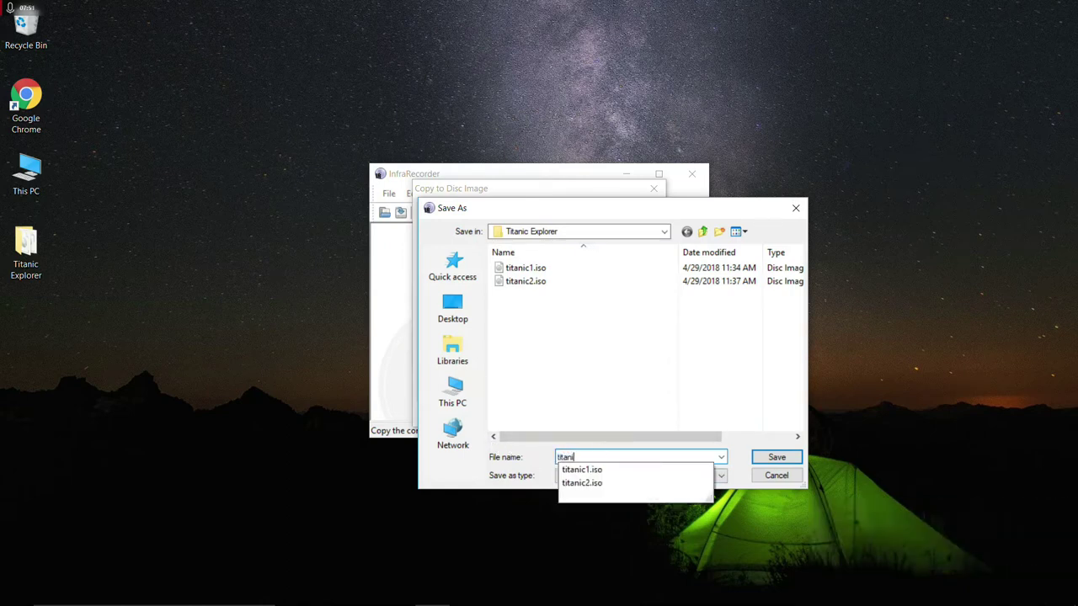
{"action": "type", "text": "c3.iso"}
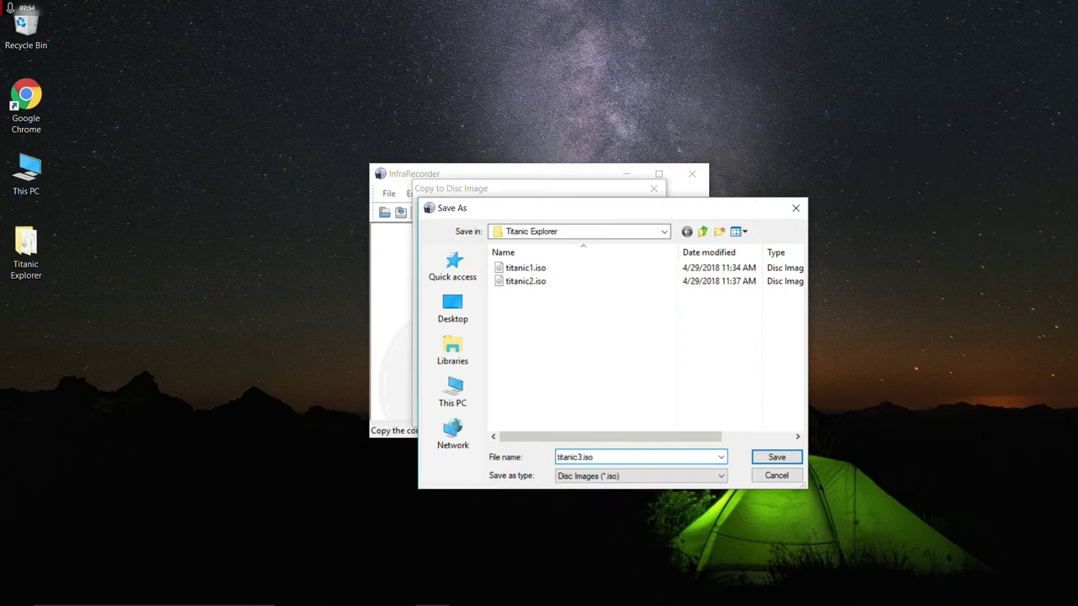
{"action": "key", "text": "Return"}
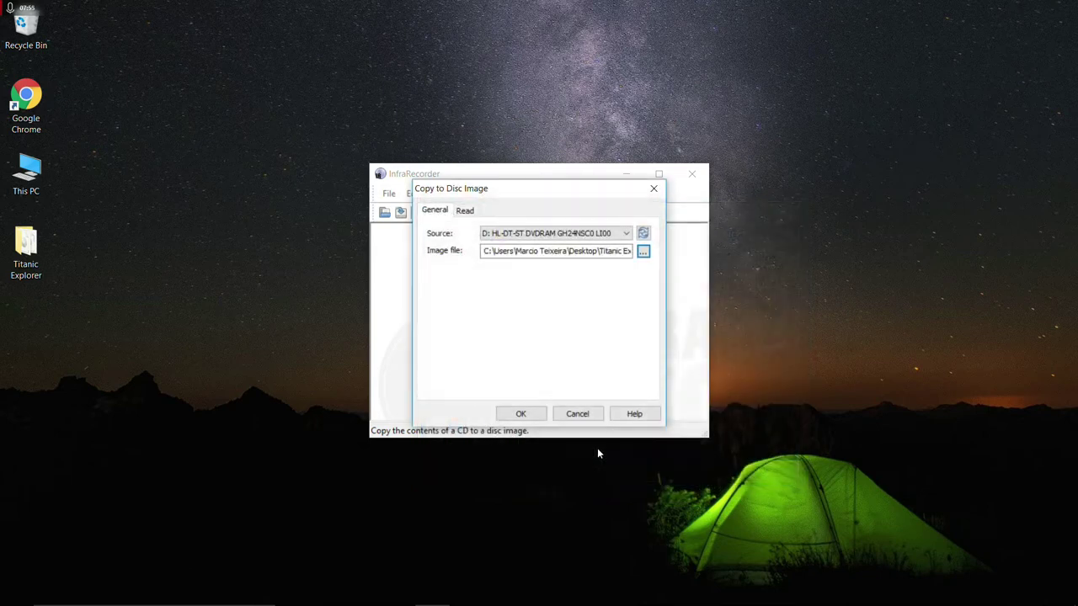
{"action": "left_click", "coordinate": [519, 413]}
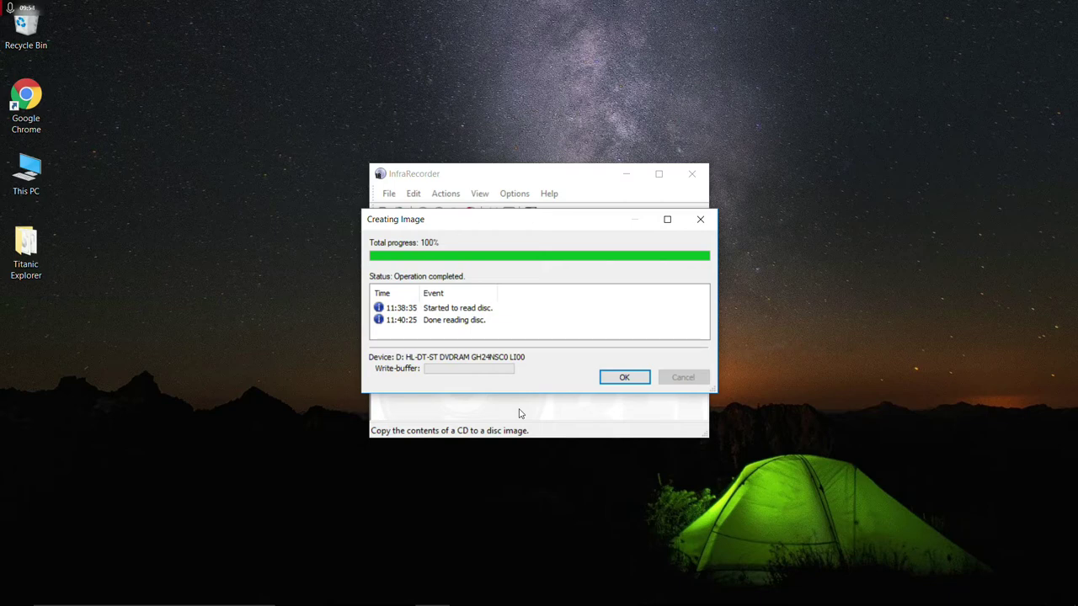
{"action": "left_click", "coordinate": [621, 379]}
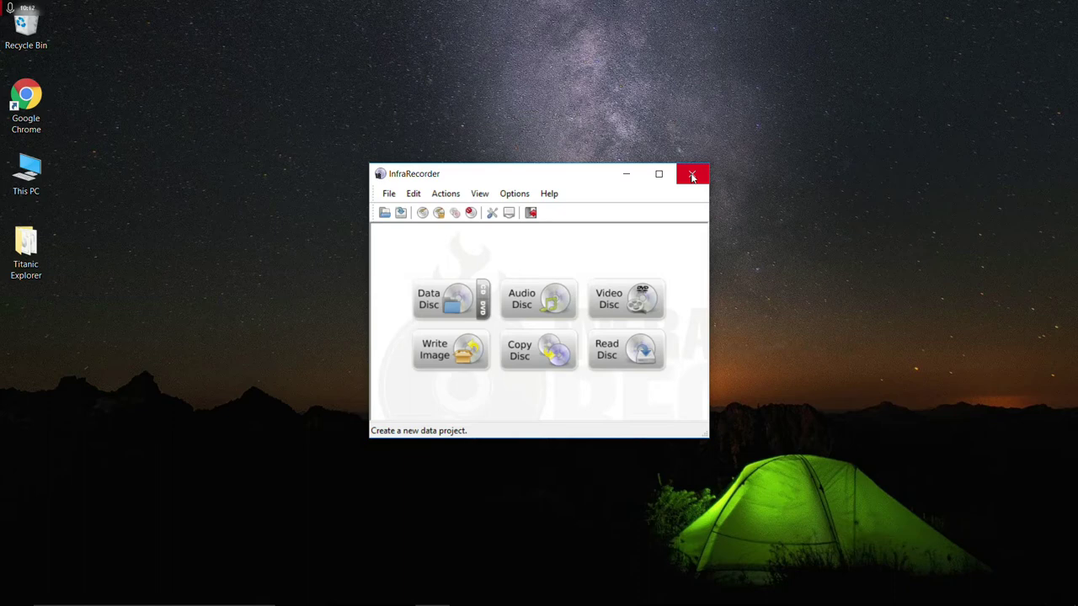
{"action": "left_click", "coordinate": [693, 175]}
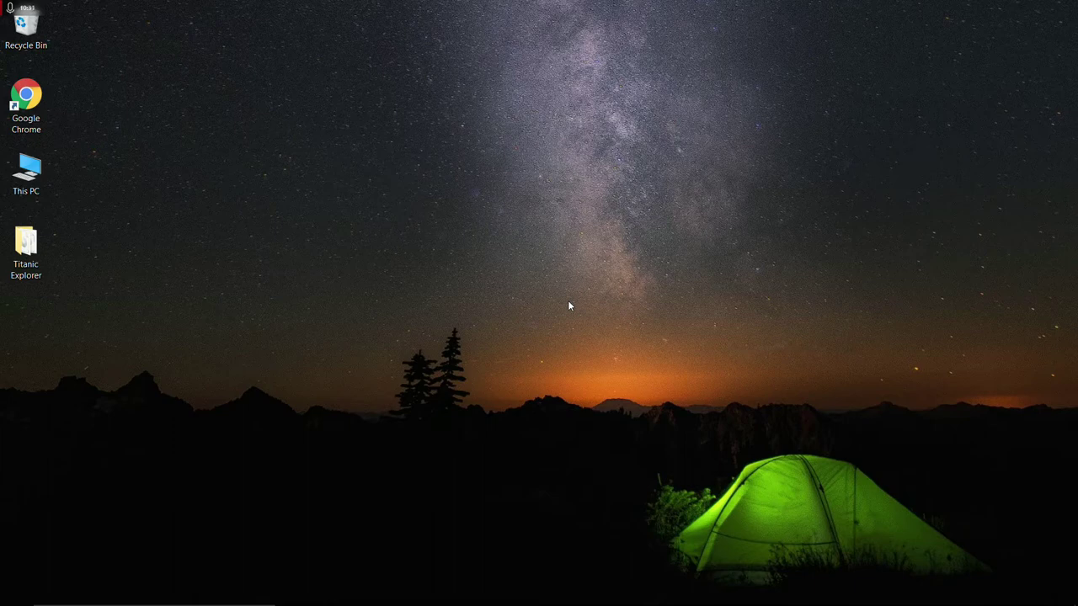
{"action": "double_click", "coordinate": [26, 246]}
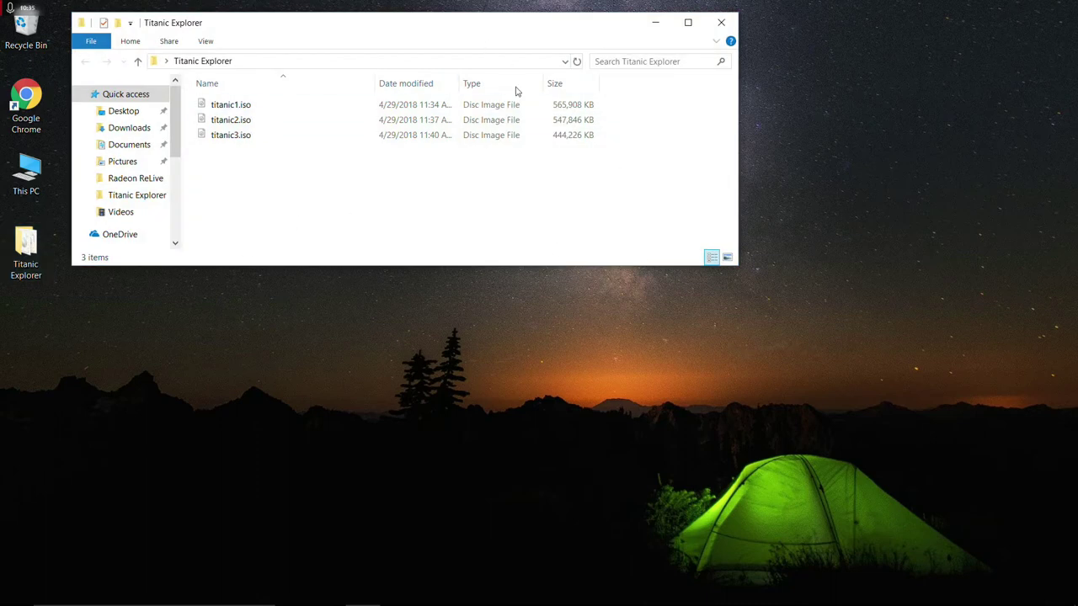
{"action": "left_click_drag", "start_coordinate": [734, 266], "coordinate": [659, 177]}
{"action": "left_click_drag", "start_coordinate": [322, 31], "coordinate": [381, 120]}
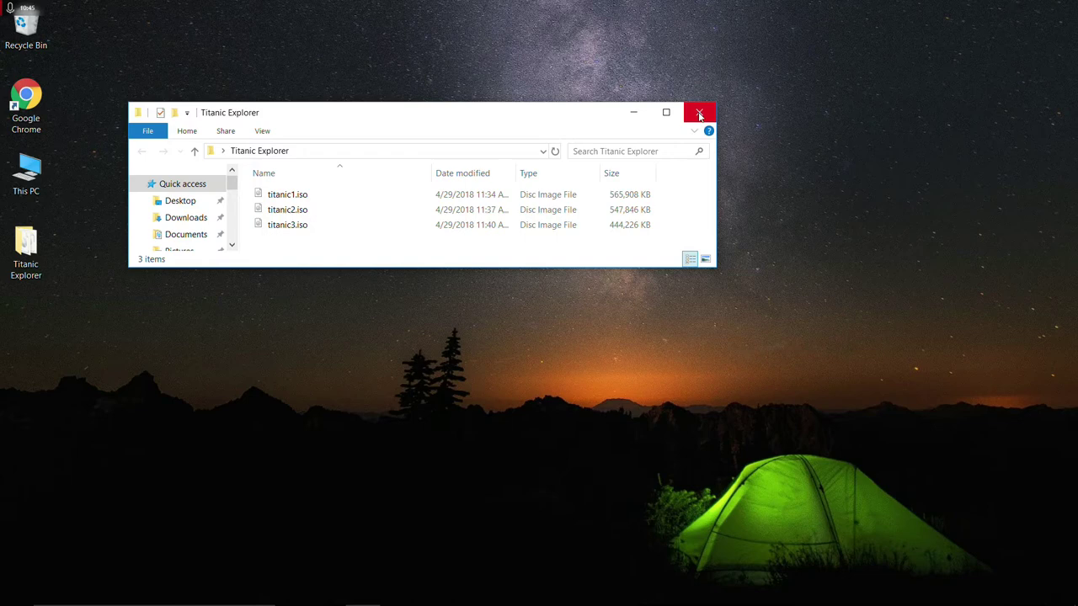
{"action": "left_click", "coordinate": [699, 115]}
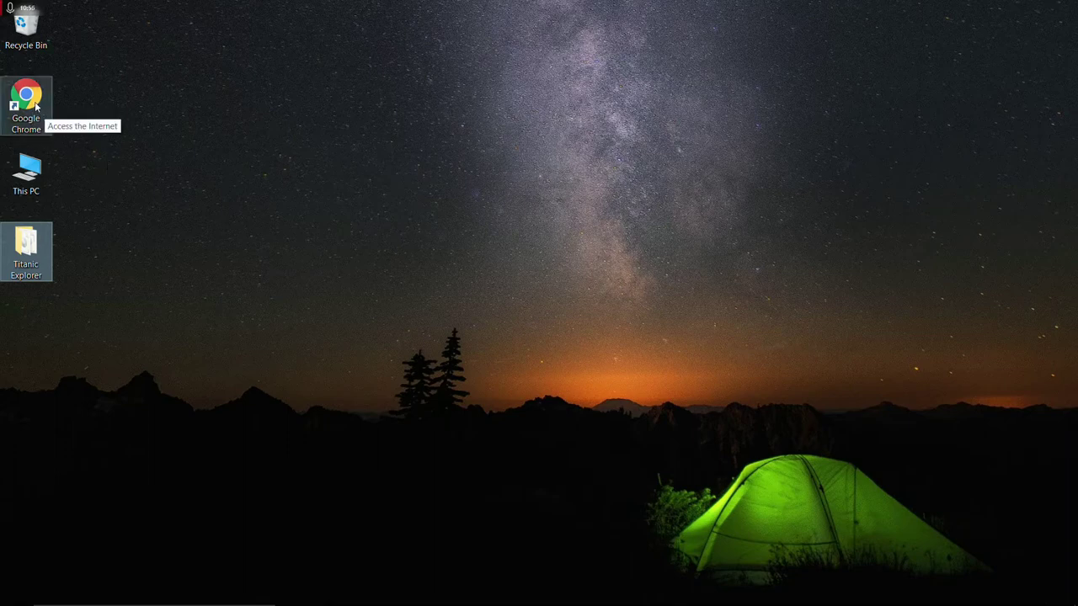
Search Google for virtualbox in Chrome and open the VirtualBox downloads page.
{"action": "double_click", "coordinate": [36, 105]}
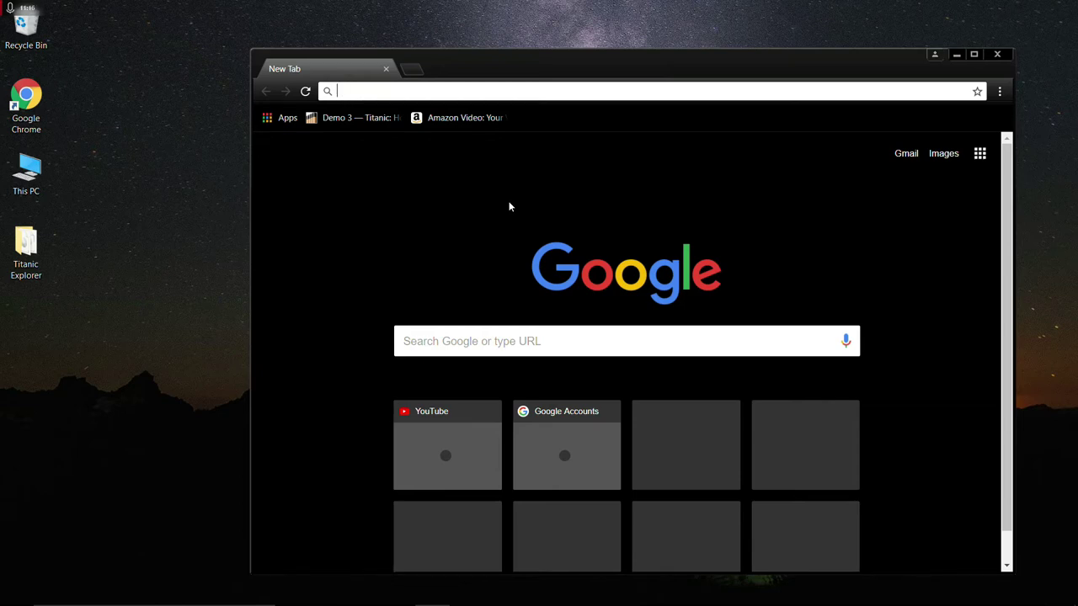
{"action": "left_click", "coordinate": [492, 348]}
{"action": "type", "text": "virtual"}
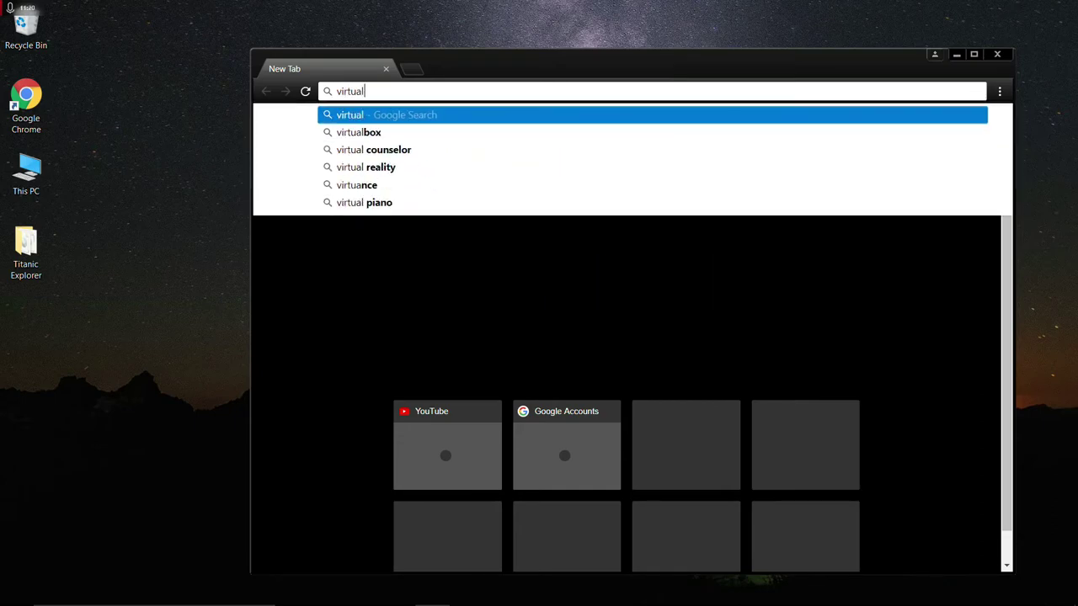
{"action": "type", "text": "box"}
{"action": "key", "text": "Return"}
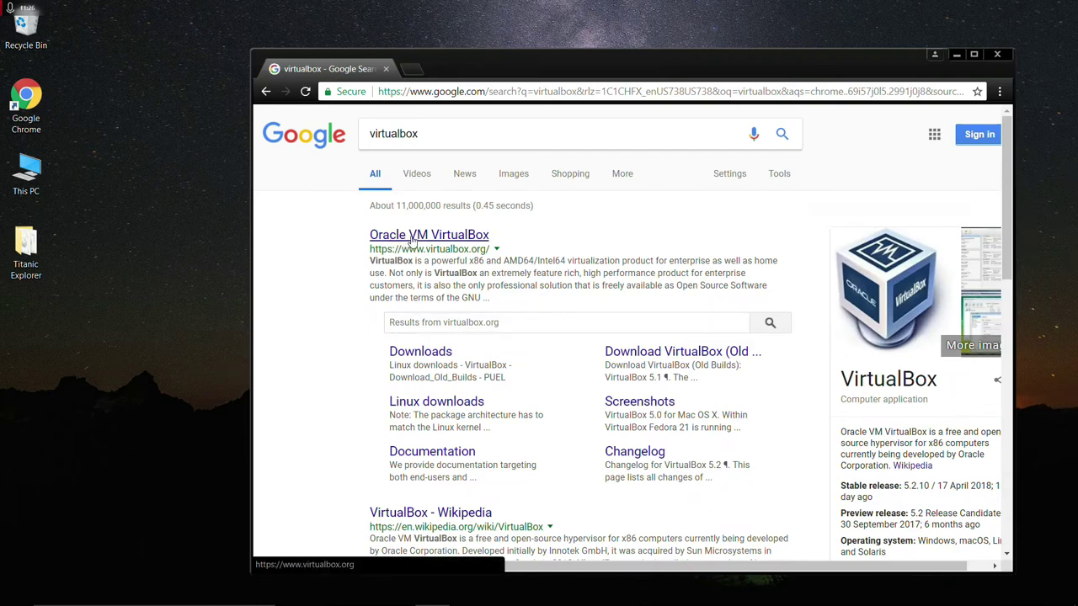
{"action": "left_click", "coordinate": [424, 353]}
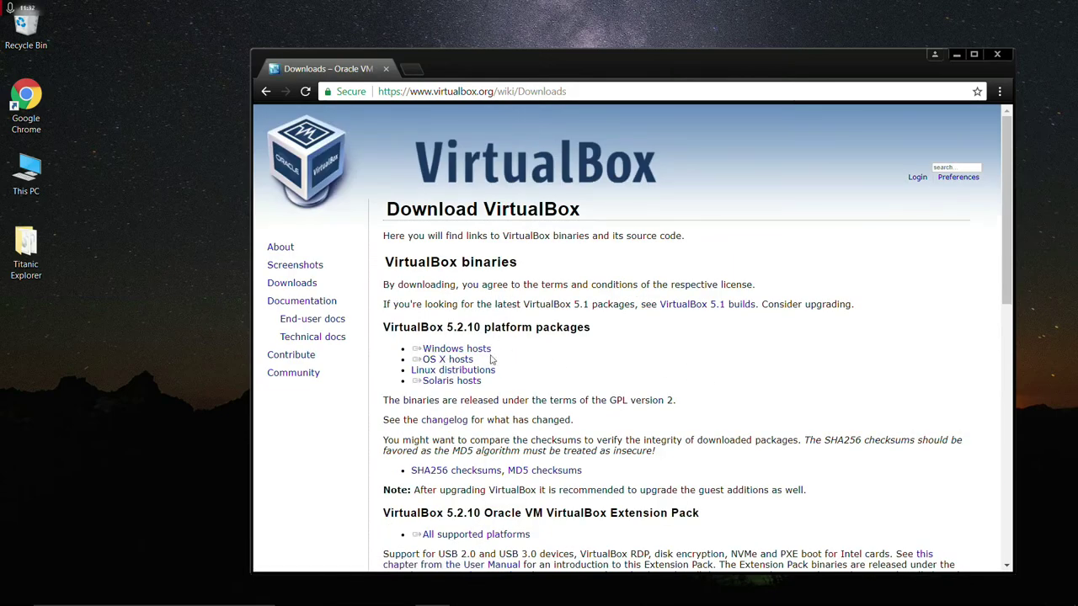
Download the VirtualBox 5.2.10 Windows hosts installer and start its setup wizard.
{"action": "left_click", "coordinate": [444, 353]}
{"action": "left_click", "coordinate": [463, 355]}
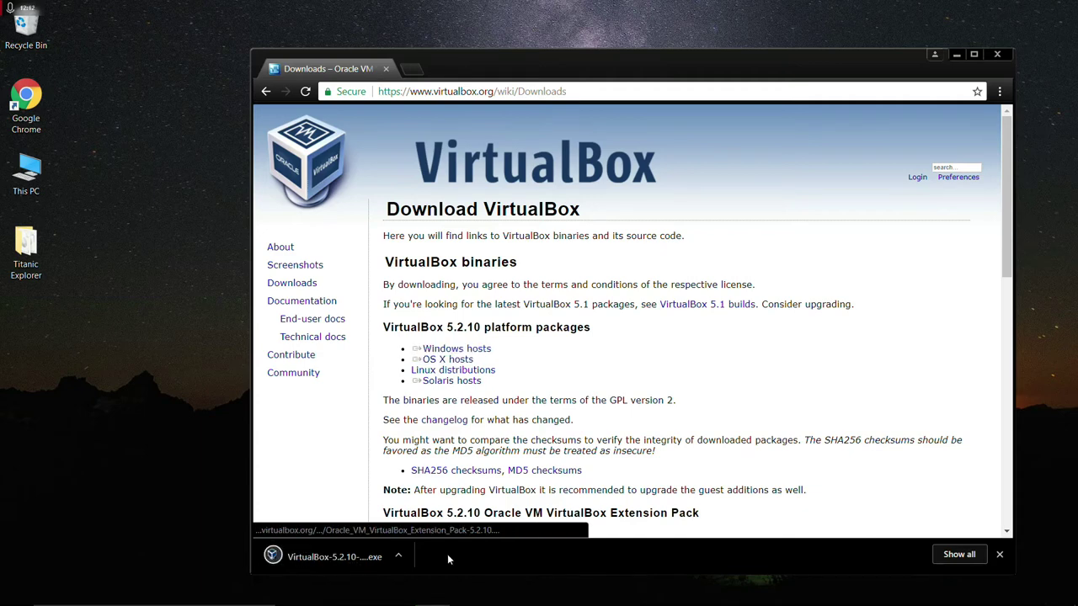
{"action": "left_click", "coordinate": [334, 557]}
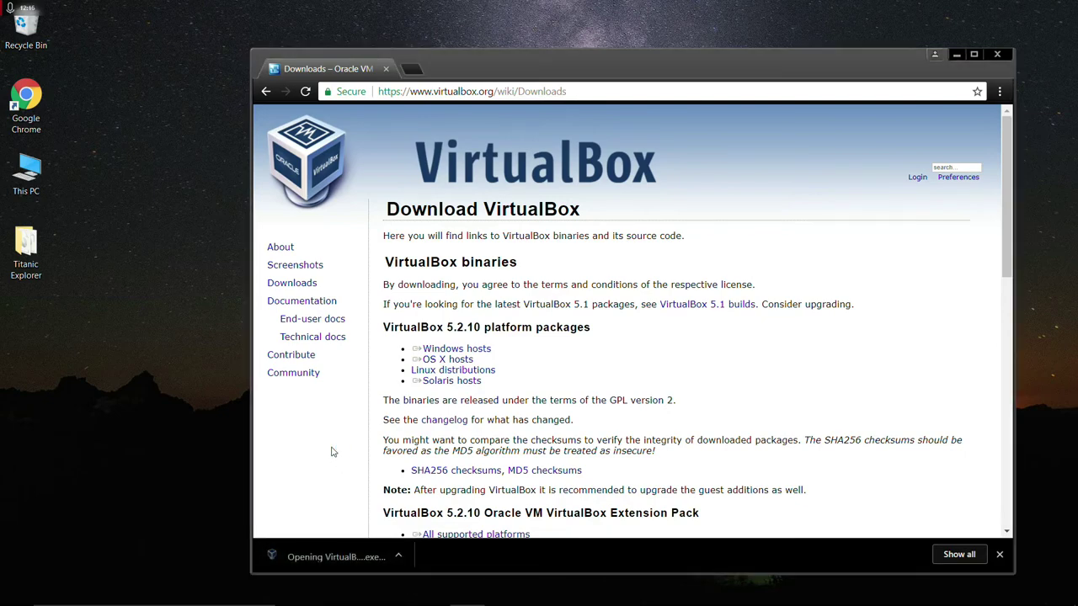
{"action": "left_click", "coordinate": [612, 420]}
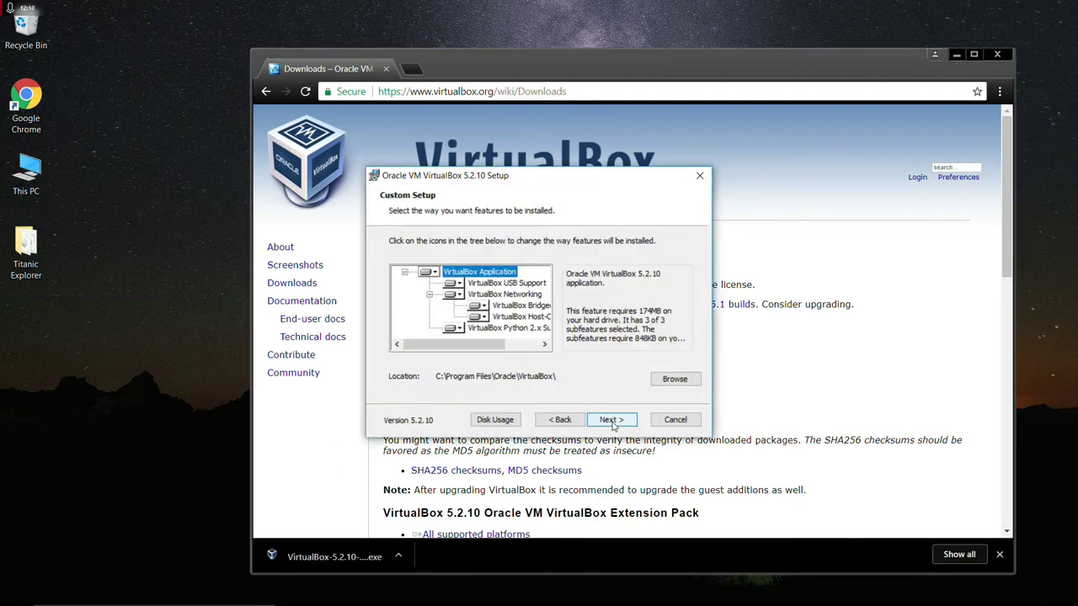
Install VirtualBox 5.2.10 with default features and shortcuts, accepting the network warning.
{"action": "left_click", "coordinate": [604, 424]}
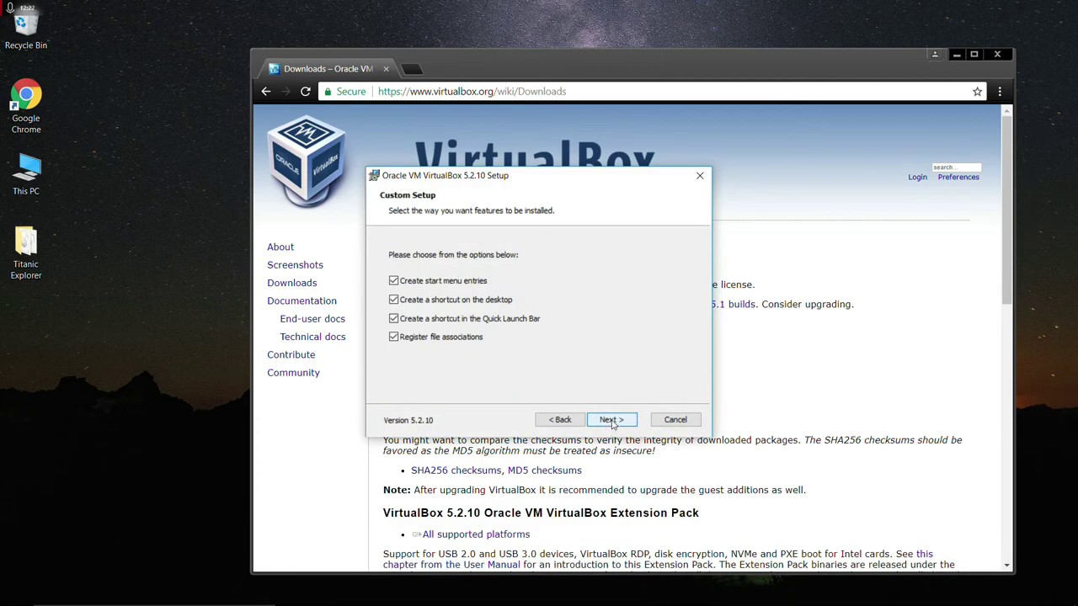
{"action": "left_click", "coordinate": [612, 421]}
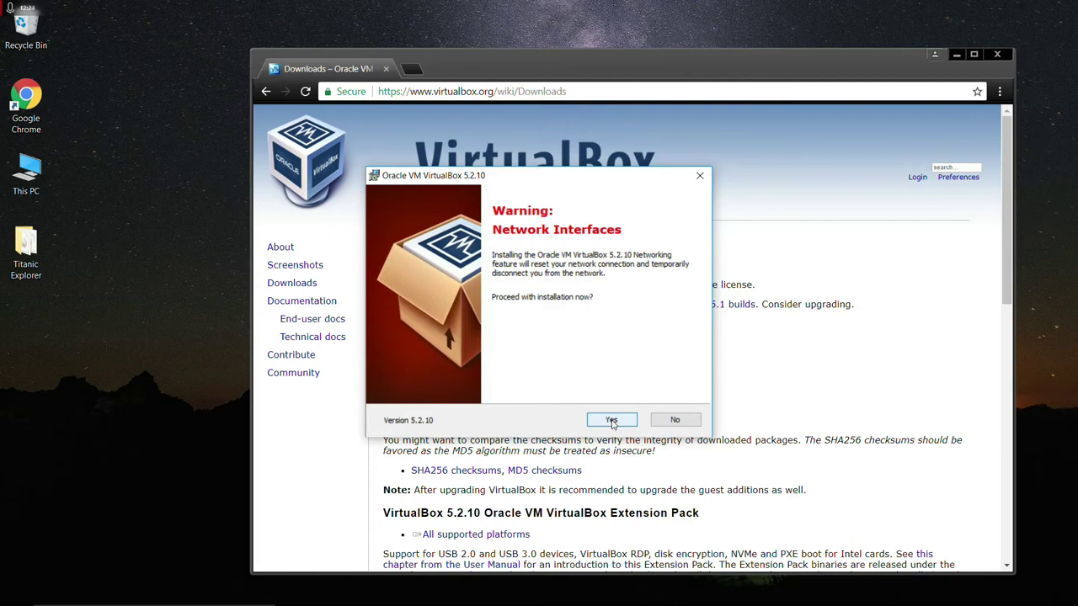
{"action": "left_click", "coordinate": [612, 421]}
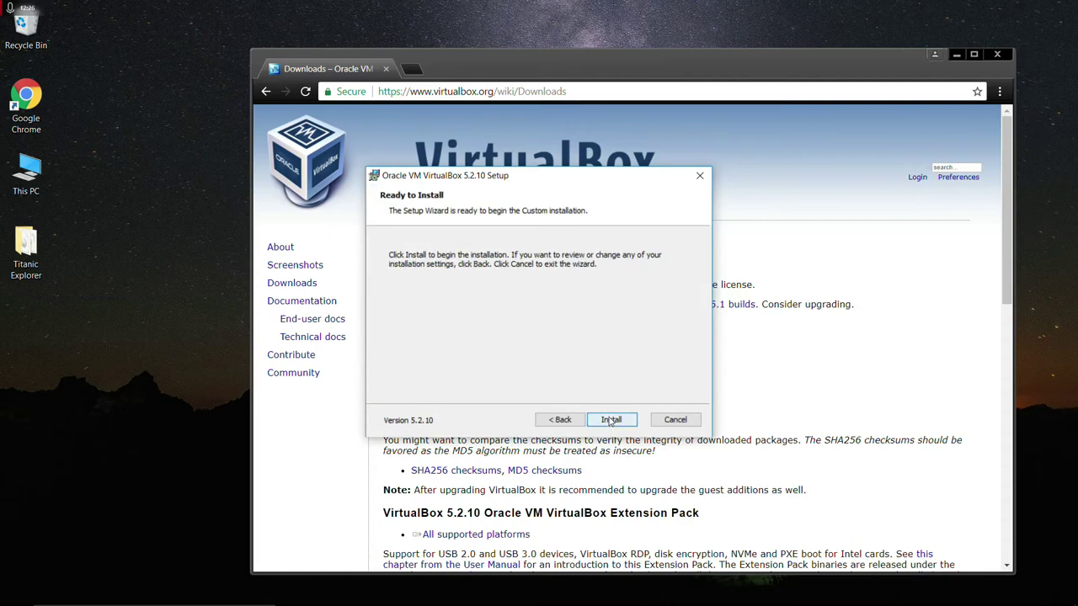
{"action": "left_click", "coordinate": [611, 420]}
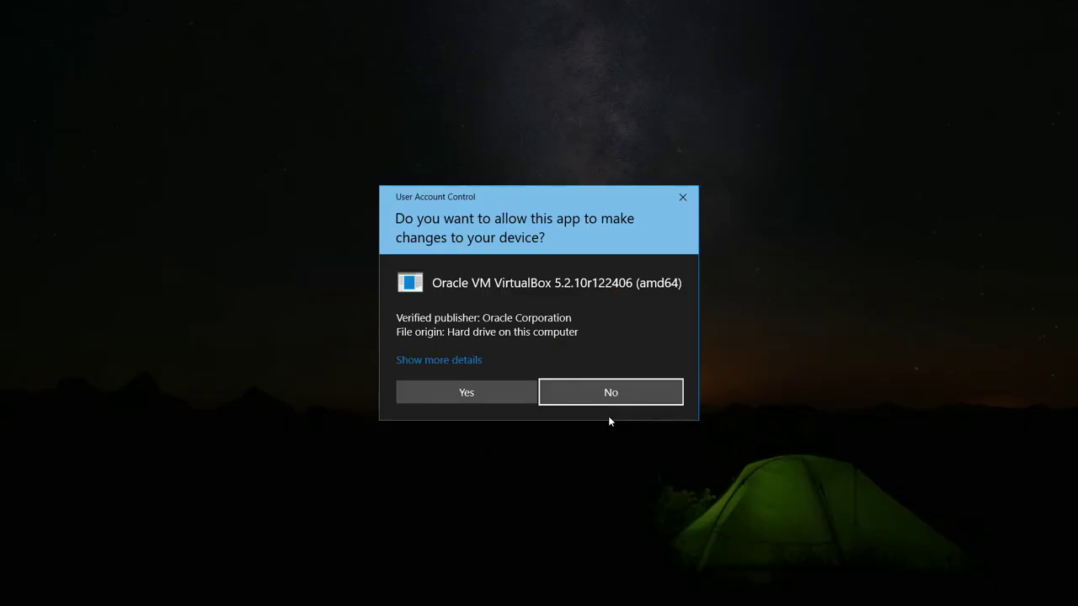
{"action": "left_click", "coordinate": [461, 396]}
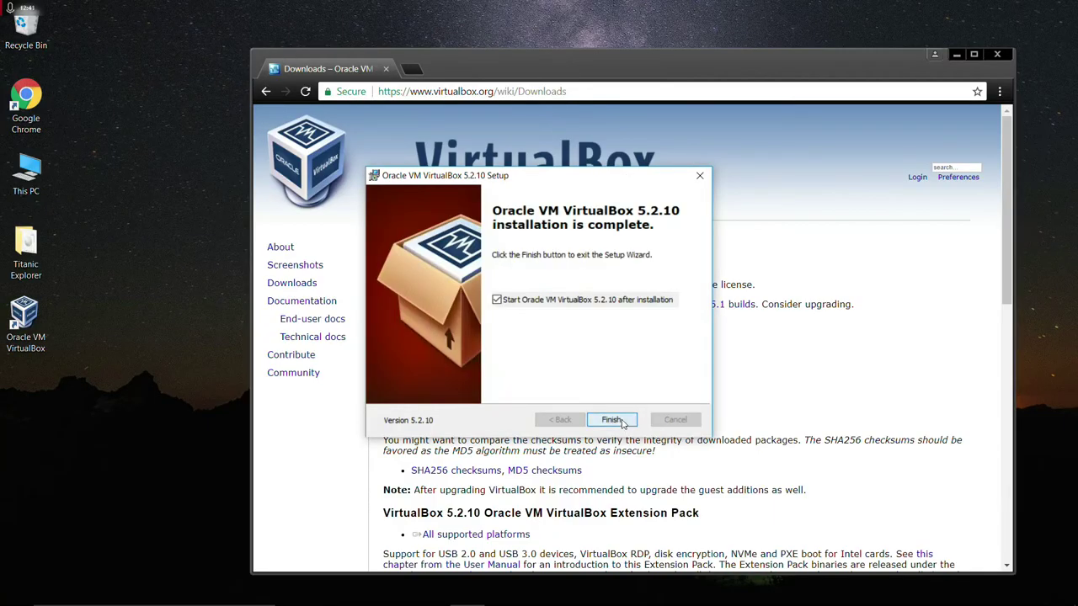
{"action": "left_click", "coordinate": [612, 419]}
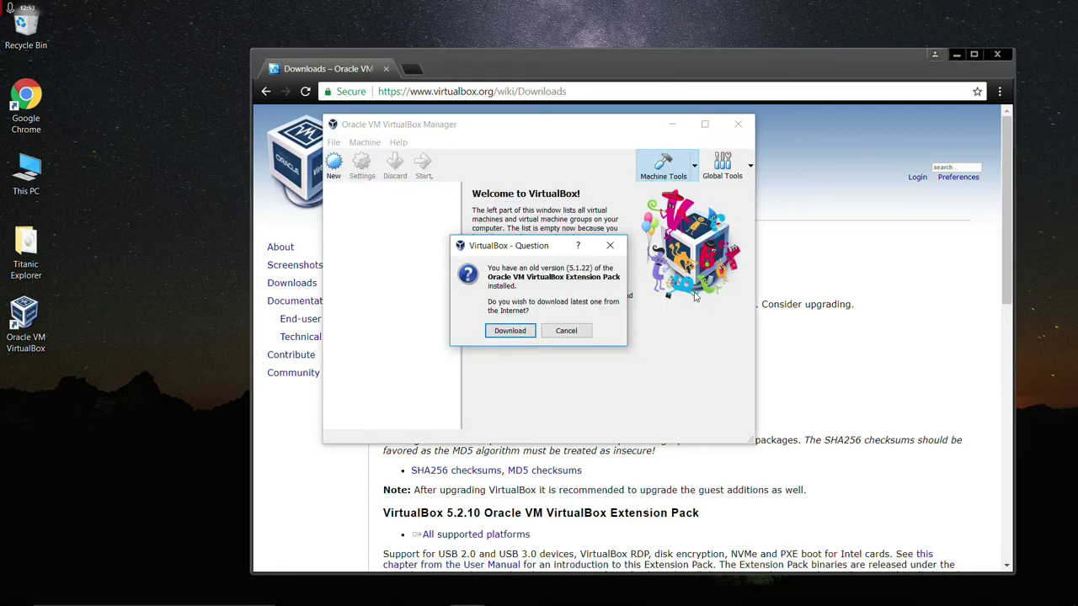
Close Chrome and upgrade the Extension Pack from 5.1.22 to 5.2.10, accepting its license.
{"action": "left_click", "coordinate": [997, 56]}
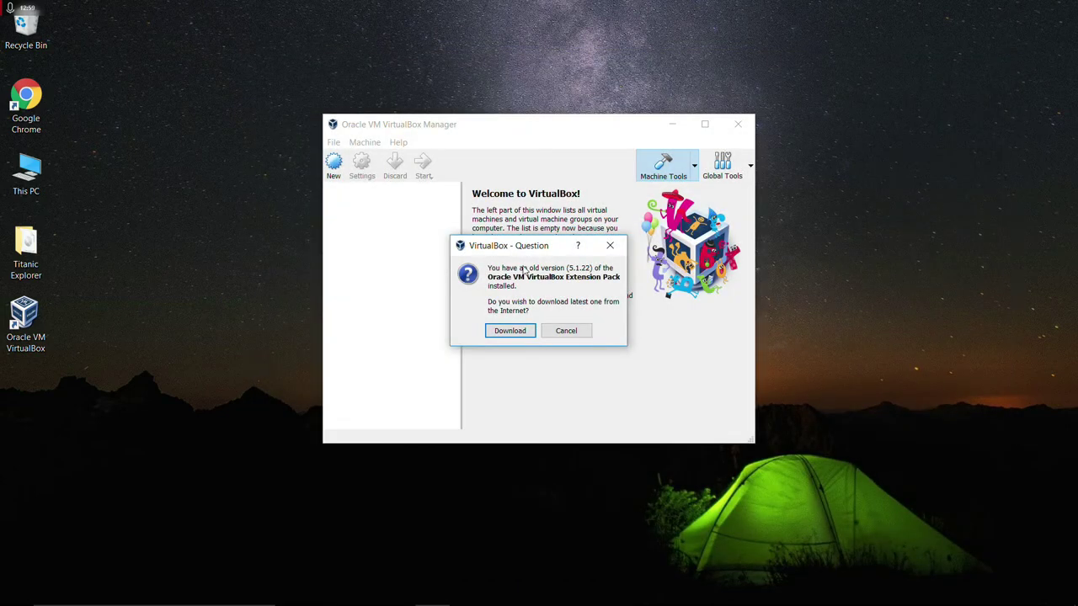
{"action": "left_click", "coordinate": [528, 328]}
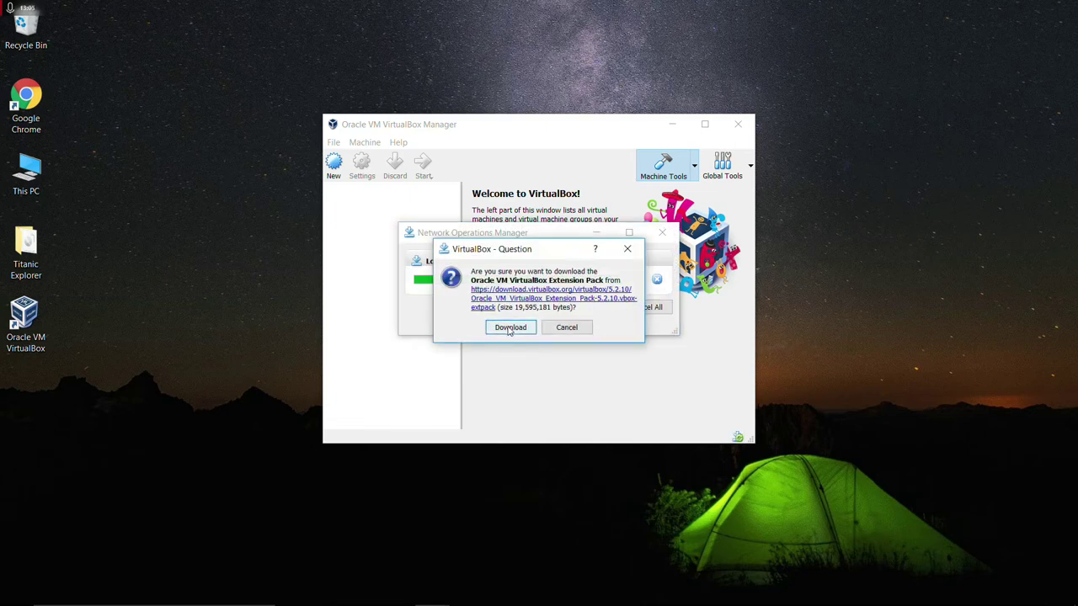
{"action": "left_click", "coordinate": [519, 330]}
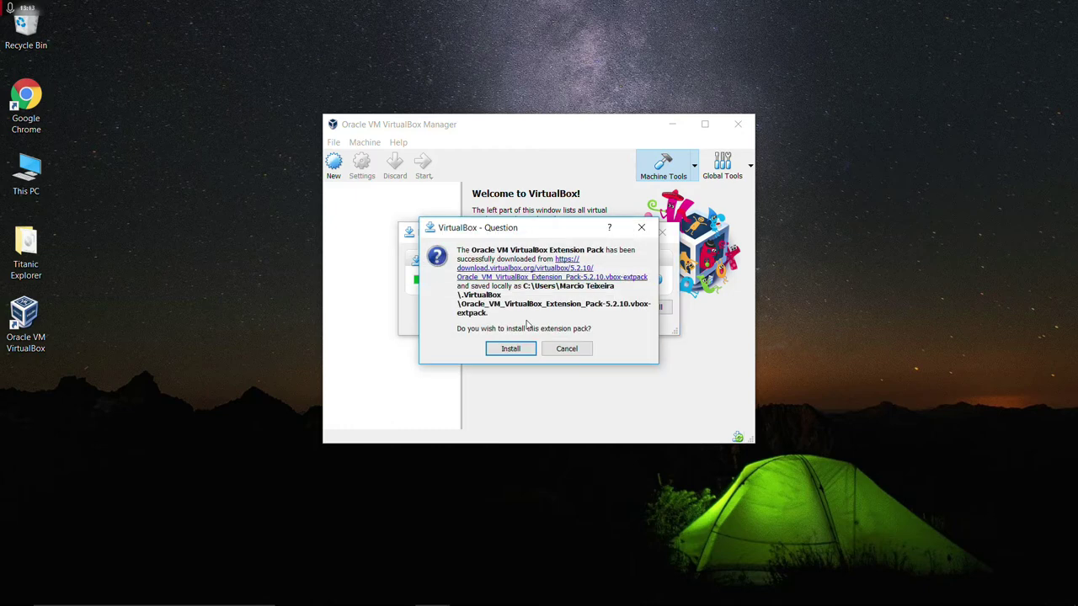
{"action": "left_click", "coordinate": [517, 350]}
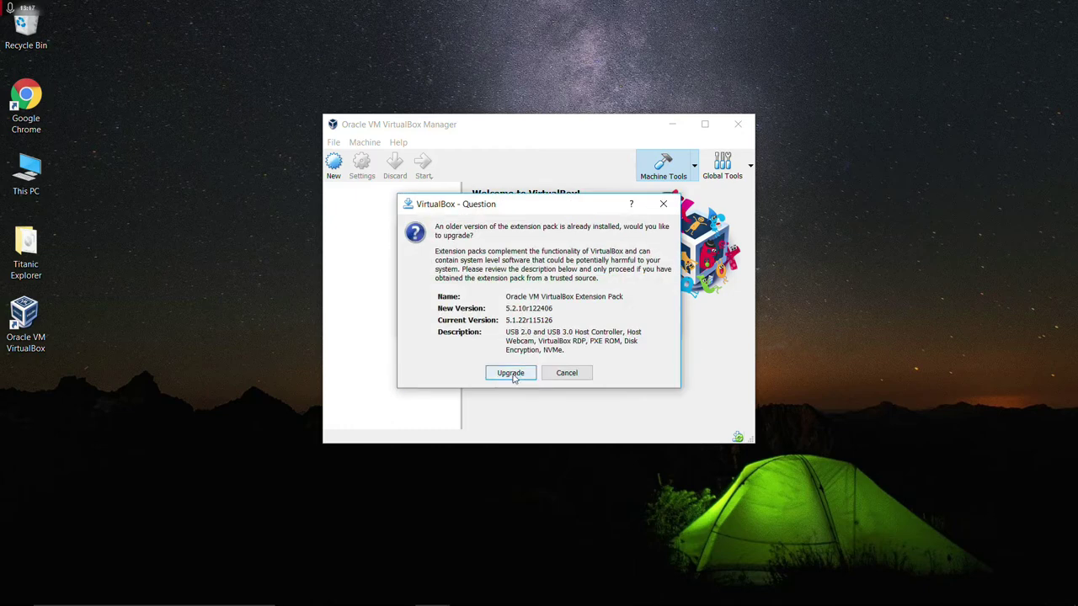
{"action": "left_click", "coordinate": [511, 373]}
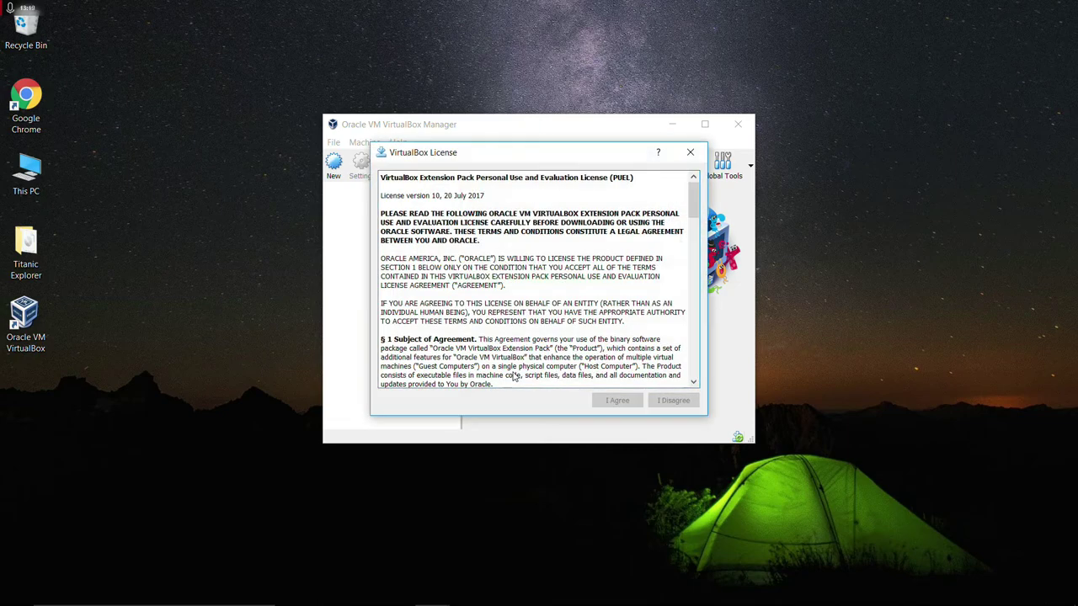
{"action": "left_click_drag", "start_coordinate": [694, 213], "coordinate": [684, 386]}
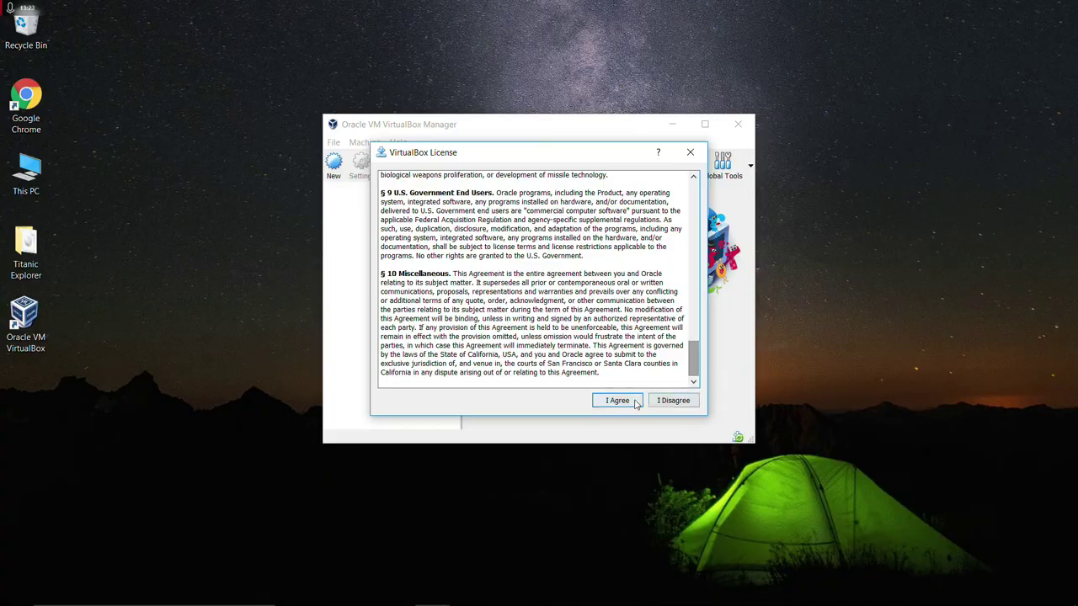
{"action": "left_click", "coordinate": [632, 401]}
{"action": "left_click", "coordinate": [510, 390]}
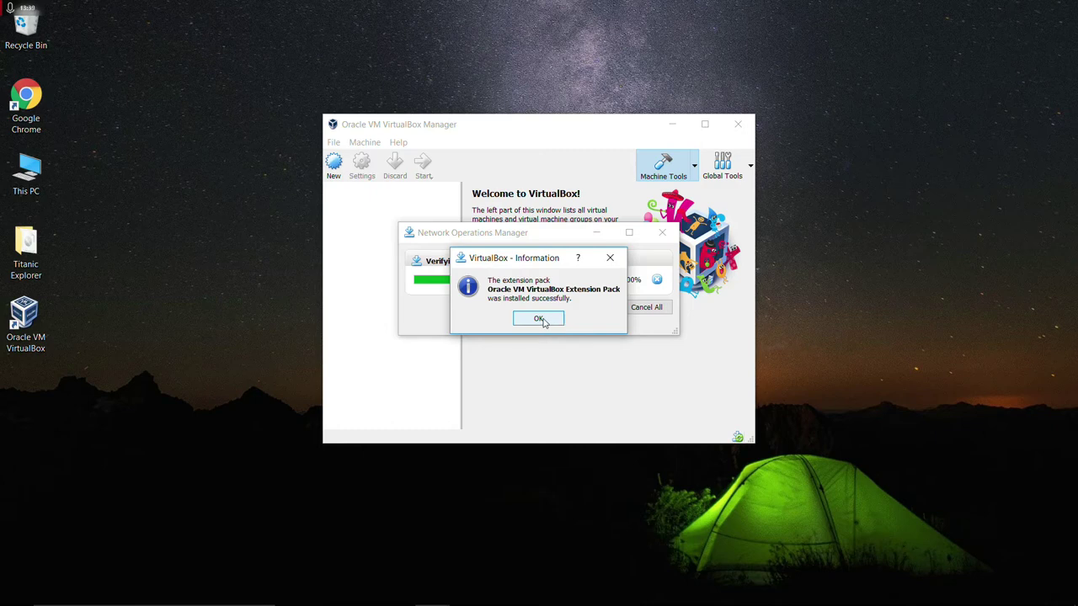
{"action": "left_click", "coordinate": [544, 322]}
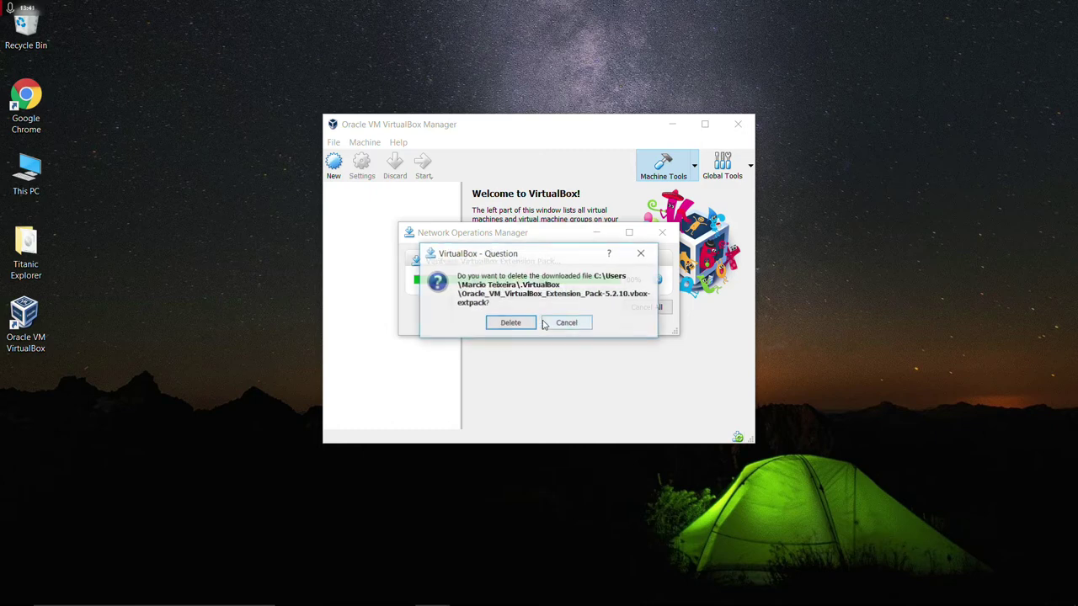
Delete the downloaded Extension Pack file and move the Manager window to the top-left.
{"action": "left_click", "coordinate": [511, 323]}
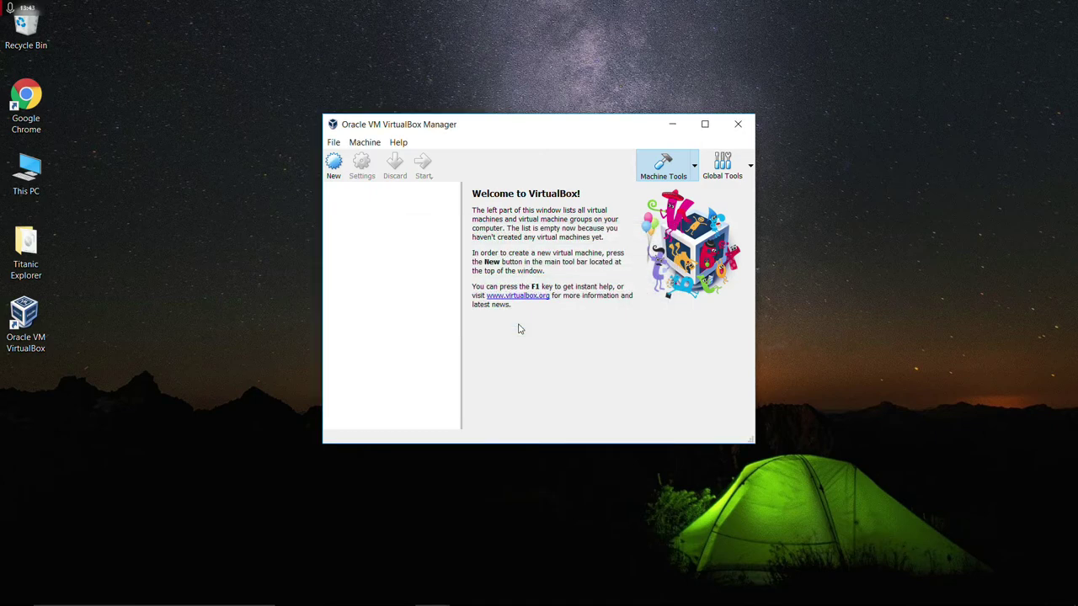
{"action": "left_click_drag", "start_coordinate": [502, 130], "coordinate": [262, 53]}
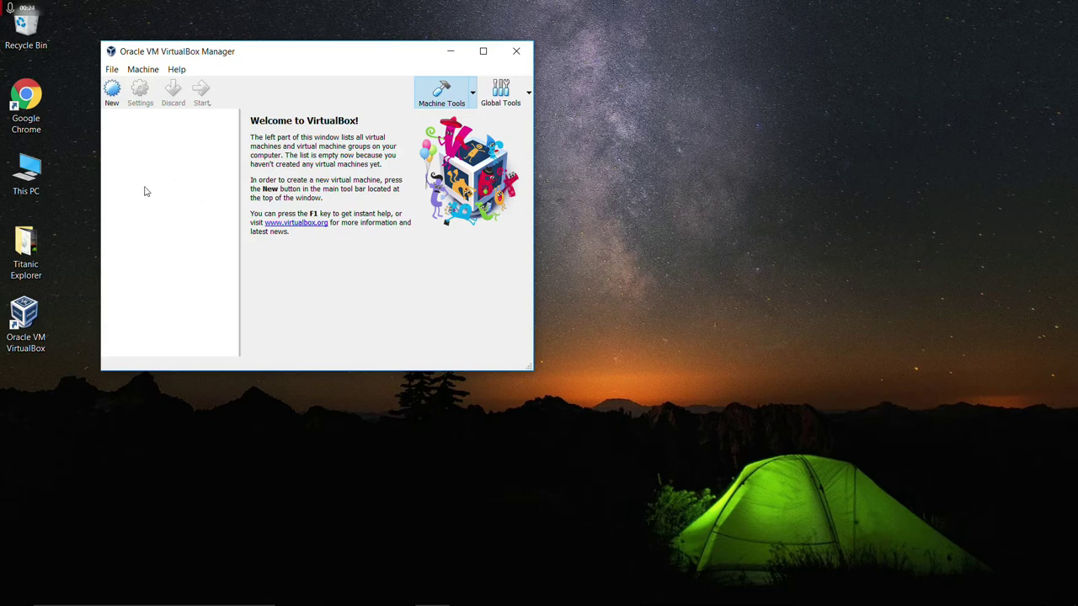
{"action": "left_click", "coordinate": [28, 99]}
In Chrome, search Google for 'Windows XP Mode' and open the Microsoft Download Center result.
{"action": "double_click", "coordinate": [28, 100]}
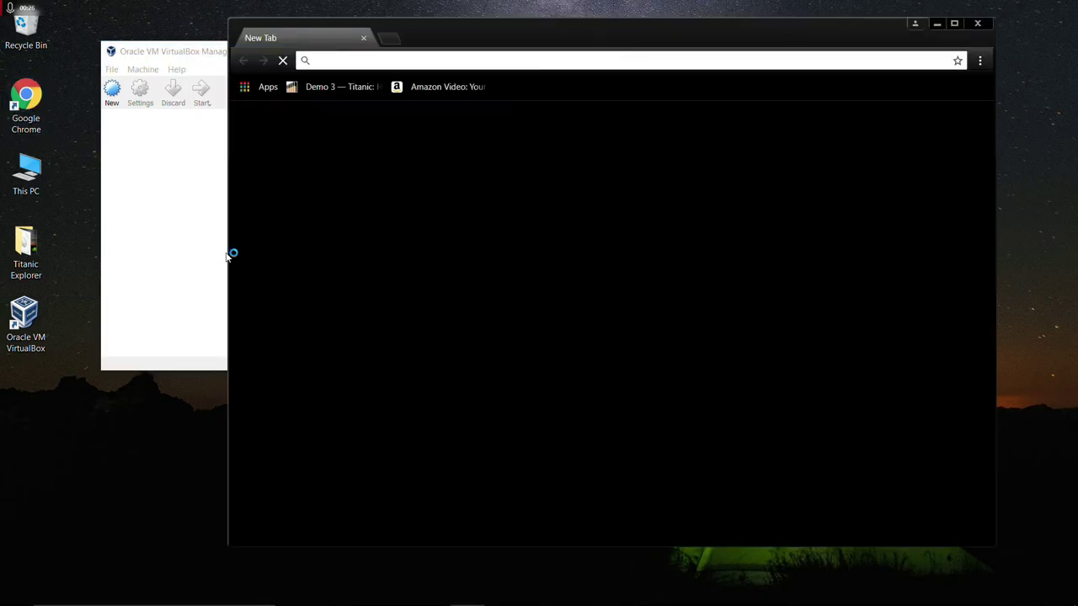
{"action": "left_click", "coordinate": [417, 313]}
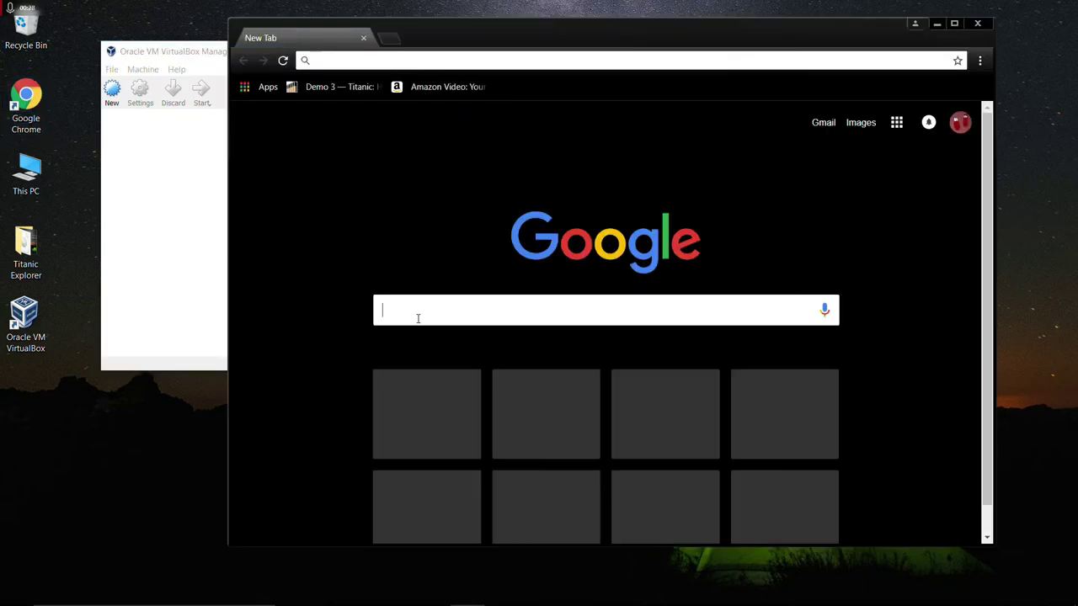
{"action": "type", "text": "Wind"}
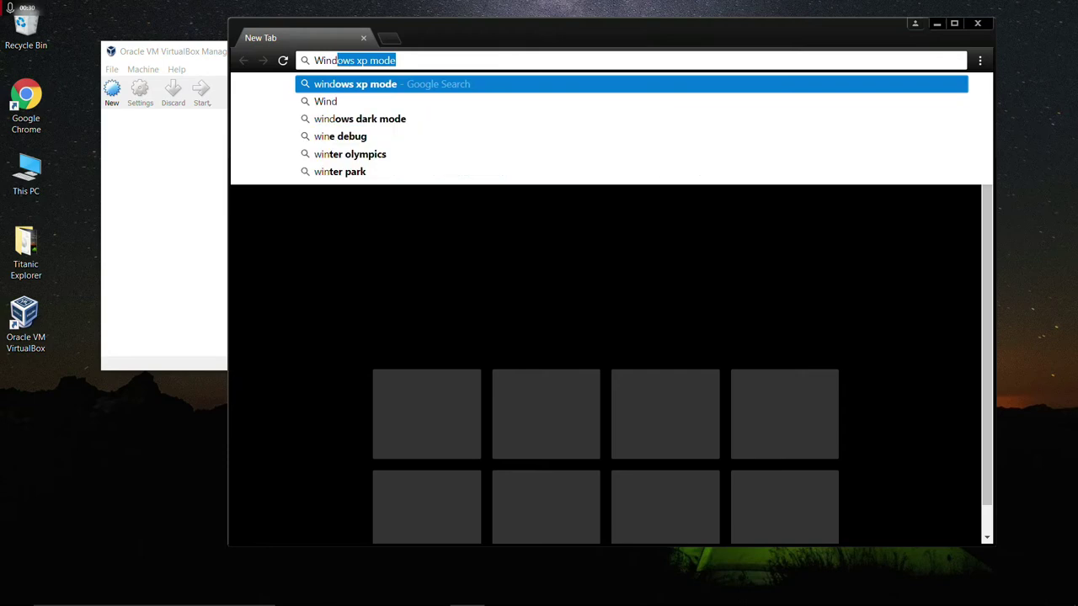
{"action": "type", "text": "ows X"}
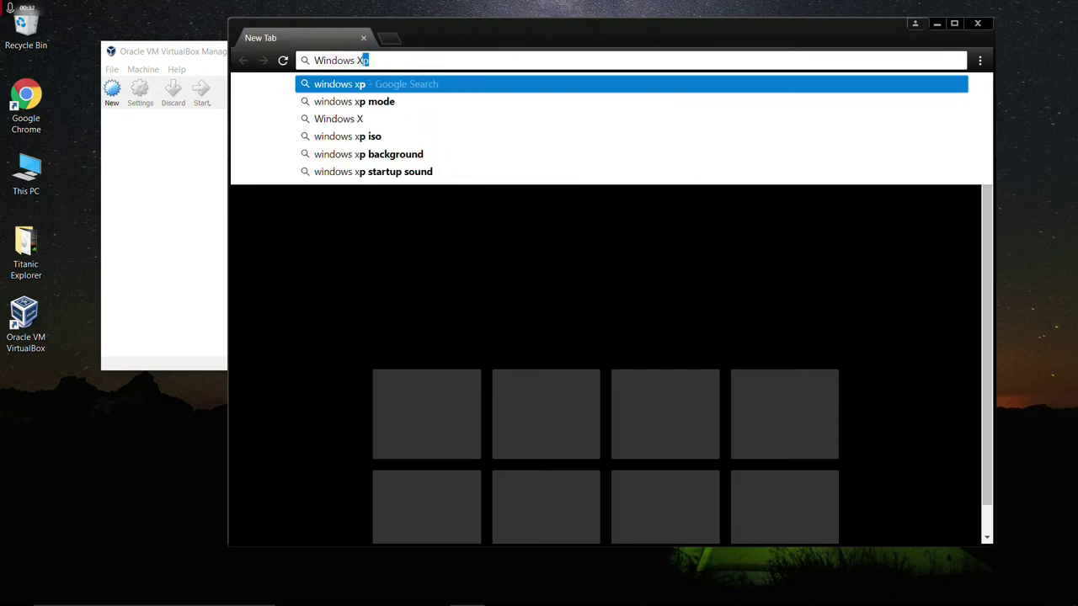
{"action": "type", "text": "P Mode"}
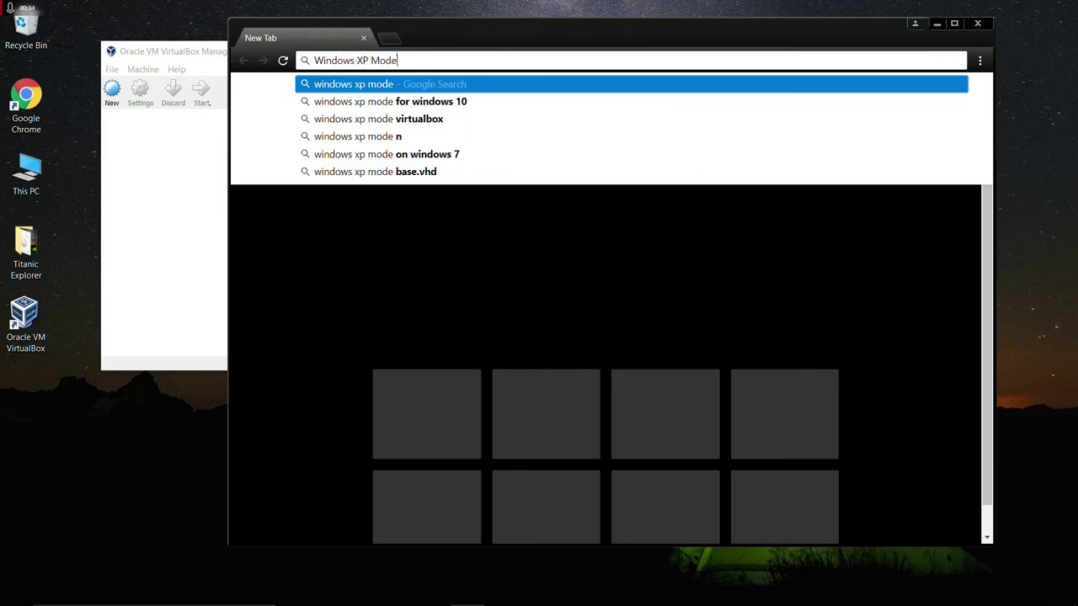
{"action": "key", "text": "Return"}
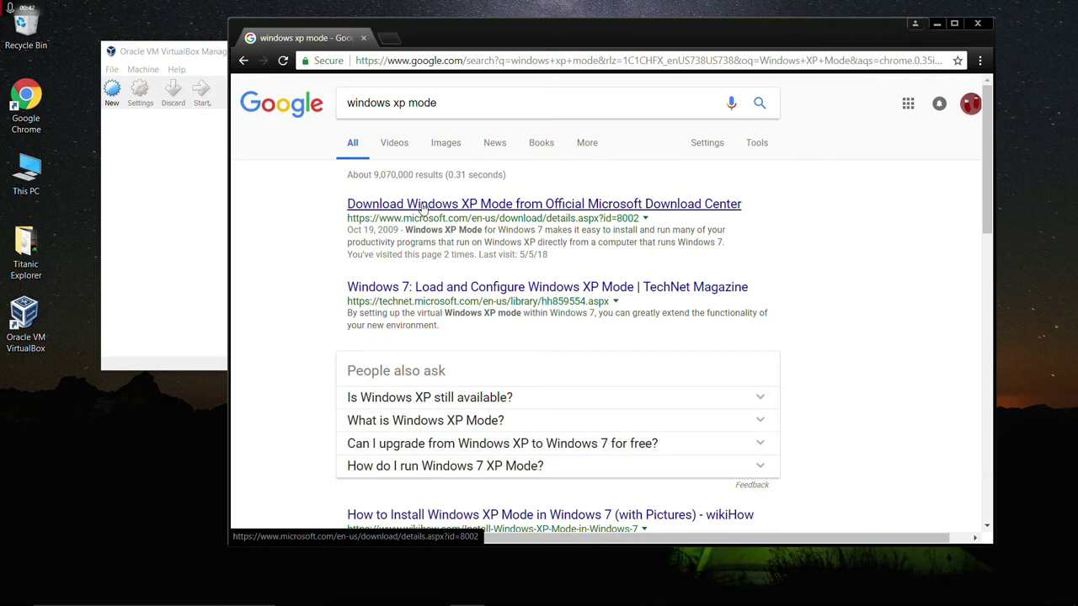
{"action": "scroll", "coordinate": [424, 208], "scroll_direction": "down", "scroll_amount": 1}
{"action": "left_click", "coordinate": [426, 194]}
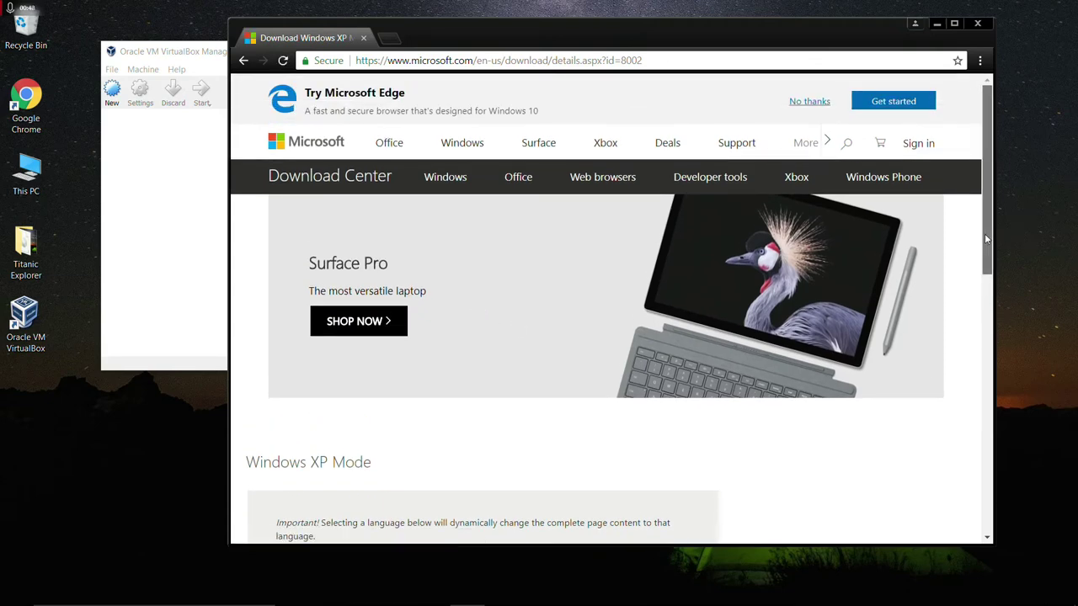
Download the English WindowsXPMode_en-us.exe (469.8 MB) and open the finished installer.
{"action": "left_click_drag", "start_coordinate": [984, 233], "coordinate": [953, 373]}
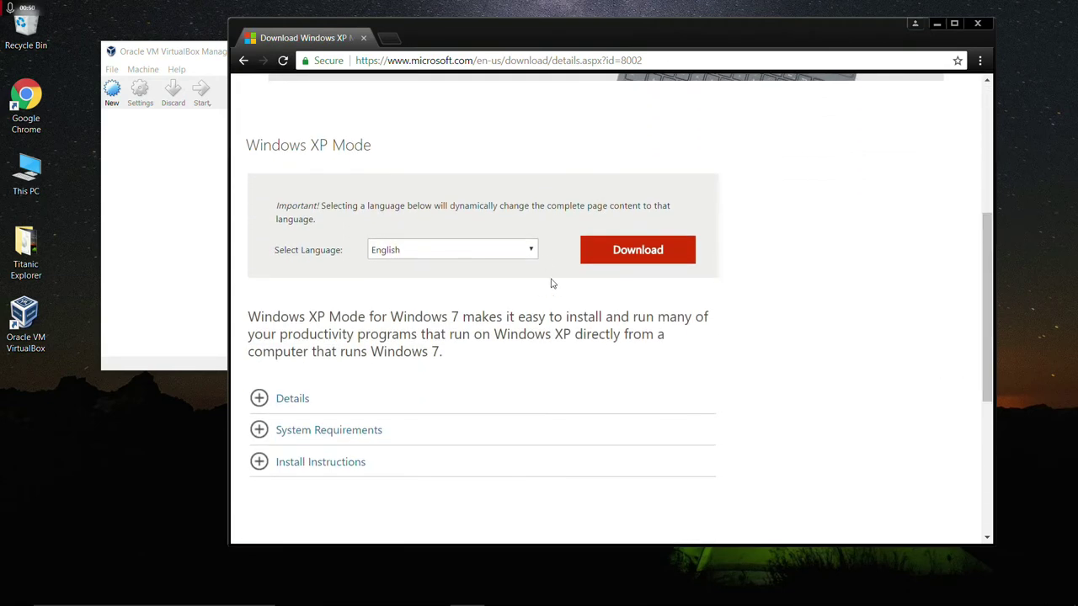
{"action": "left_click", "coordinate": [531, 253]}
{"action": "left_click", "coordinate": [539, 234]}
{"action": "left_click", "coordinate": [641, 256]}
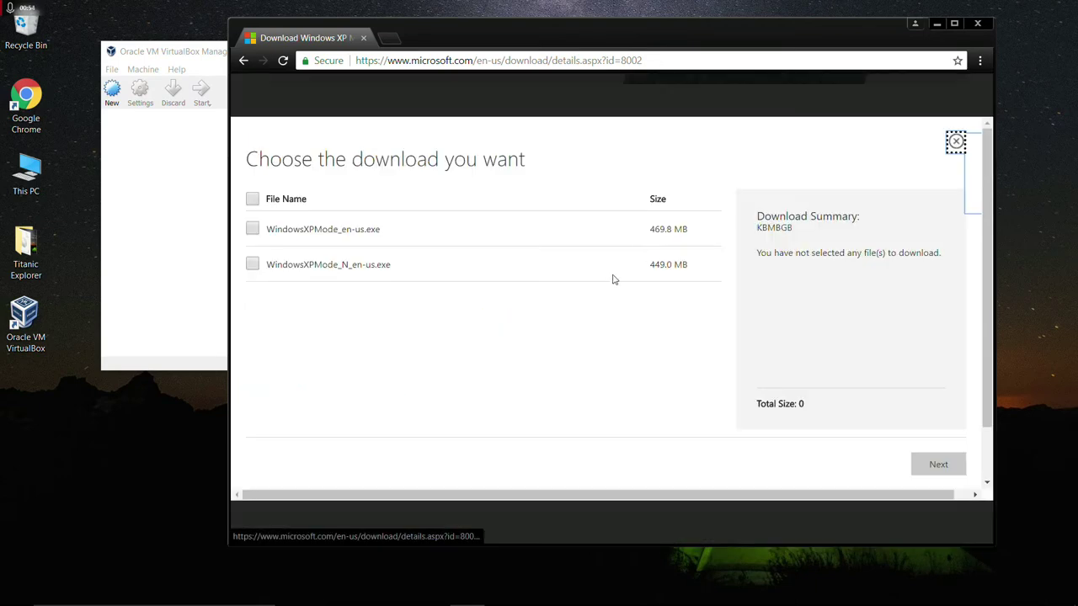
{"action": "left_click", "coordinate": [249, 230]}
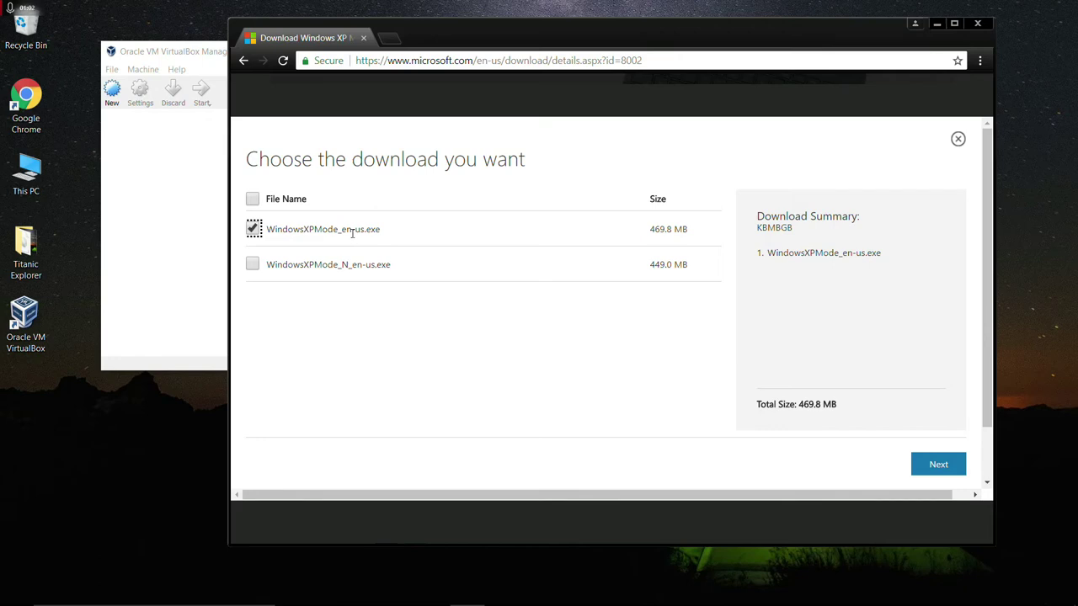
{"action": "left_click", "coordinate": [935, 465]}
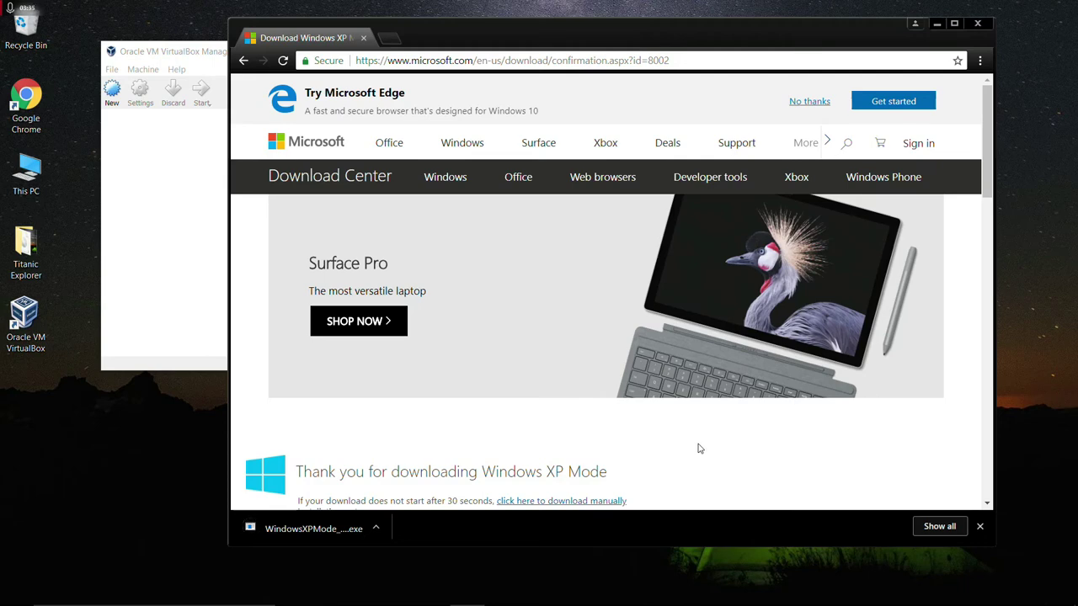
{"action": "left_click", "coordinate": [318, 532]}
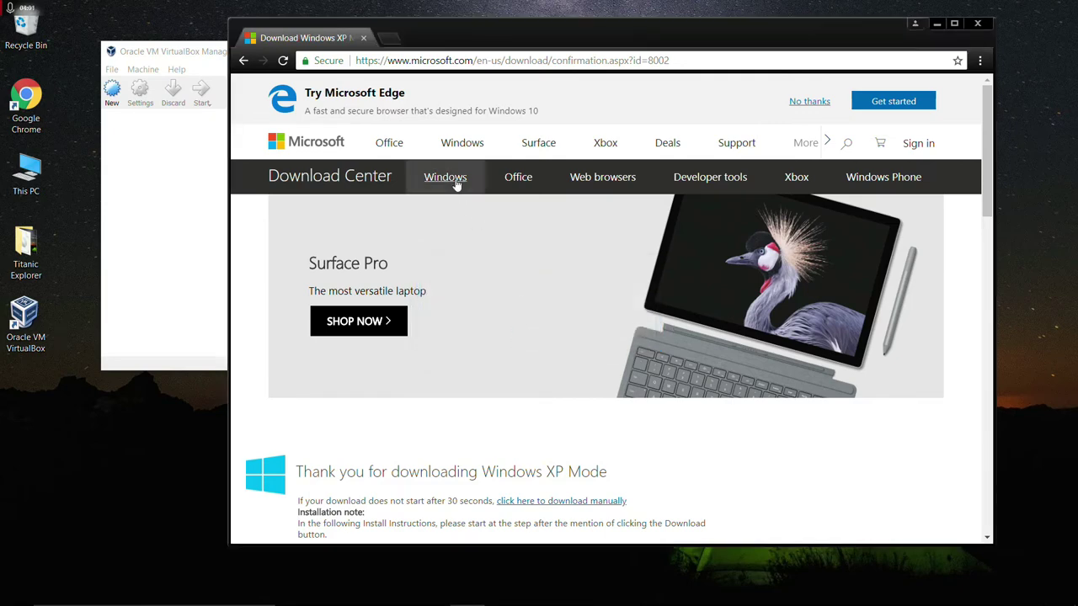
{"action": "left_click", "coordinate": [463, 60]}
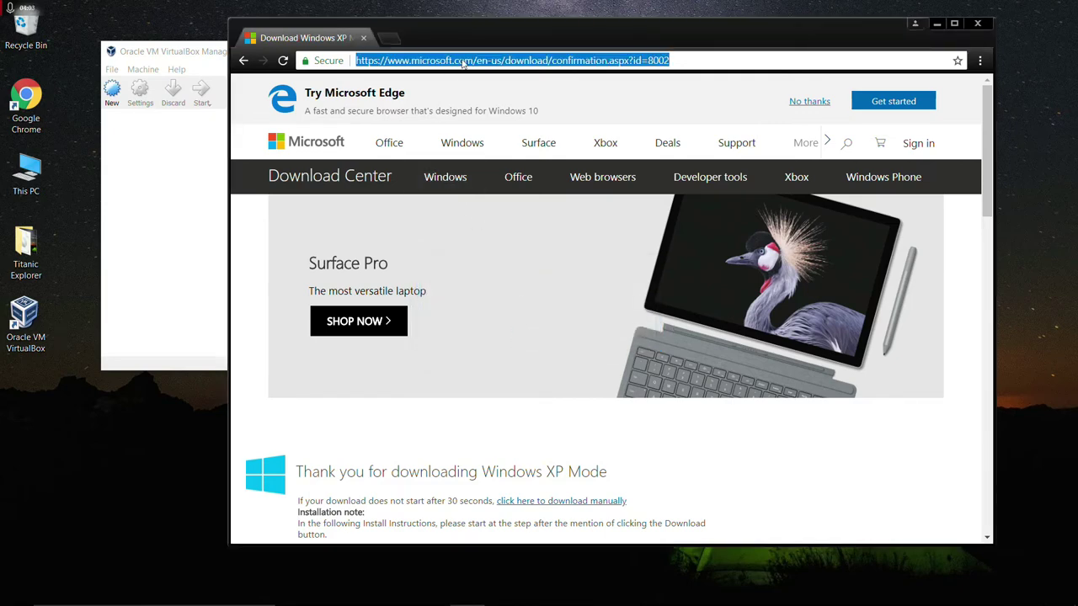
Search Google for 7-zip and download the 64-bit 7-Zip 18.05 installer from 7-zip.org.
{"action": "type", "text": "www.goog"}
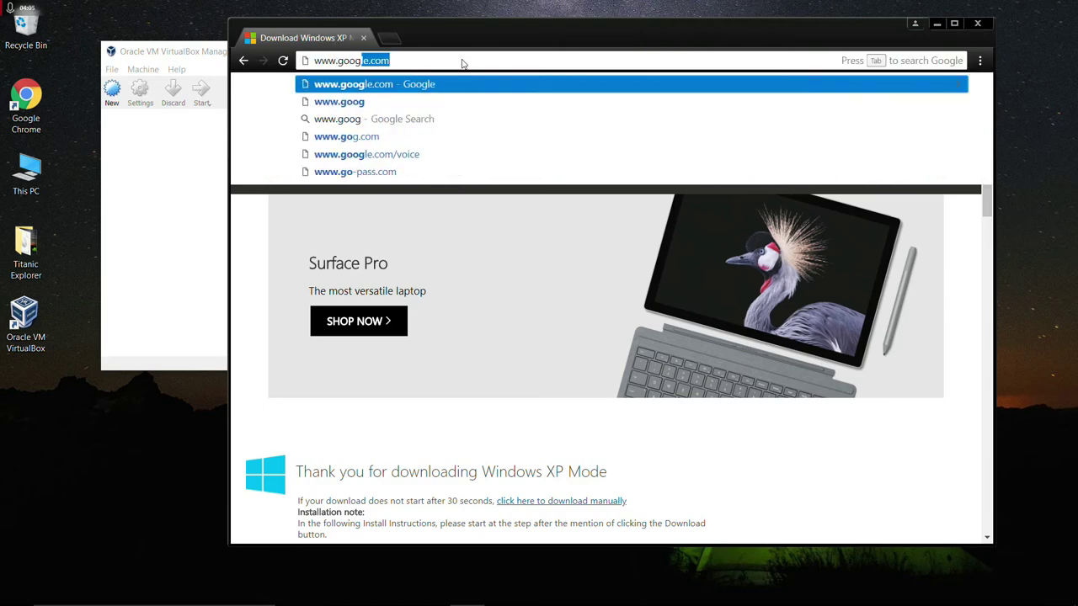
{"action": "type", "text": "le.com"}
{"action": "key", "text": "Return"}
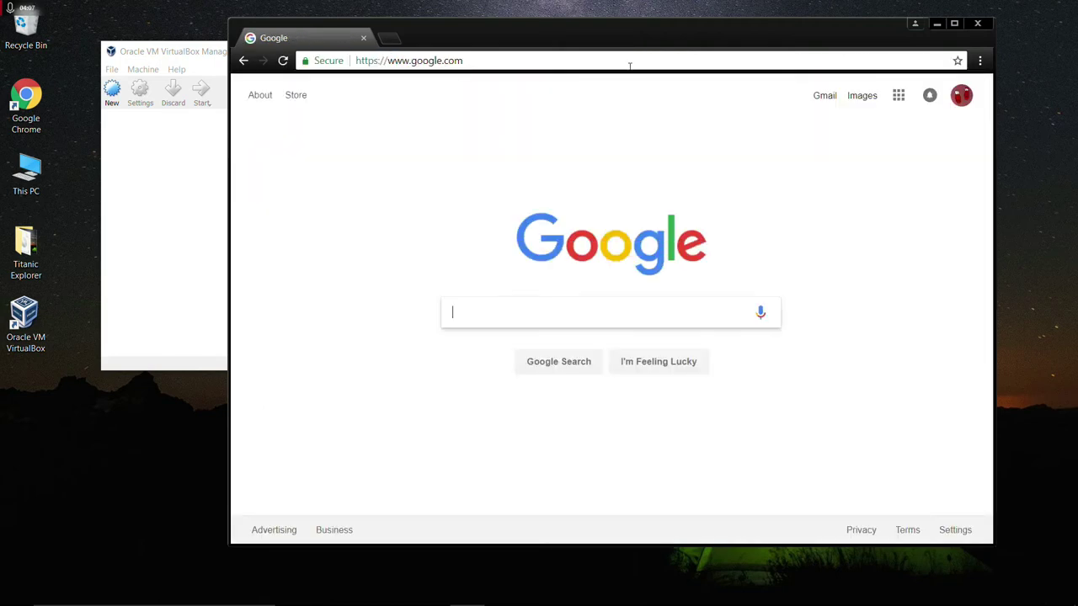
{"action": "left_click", "coordinate": [522, 304]}
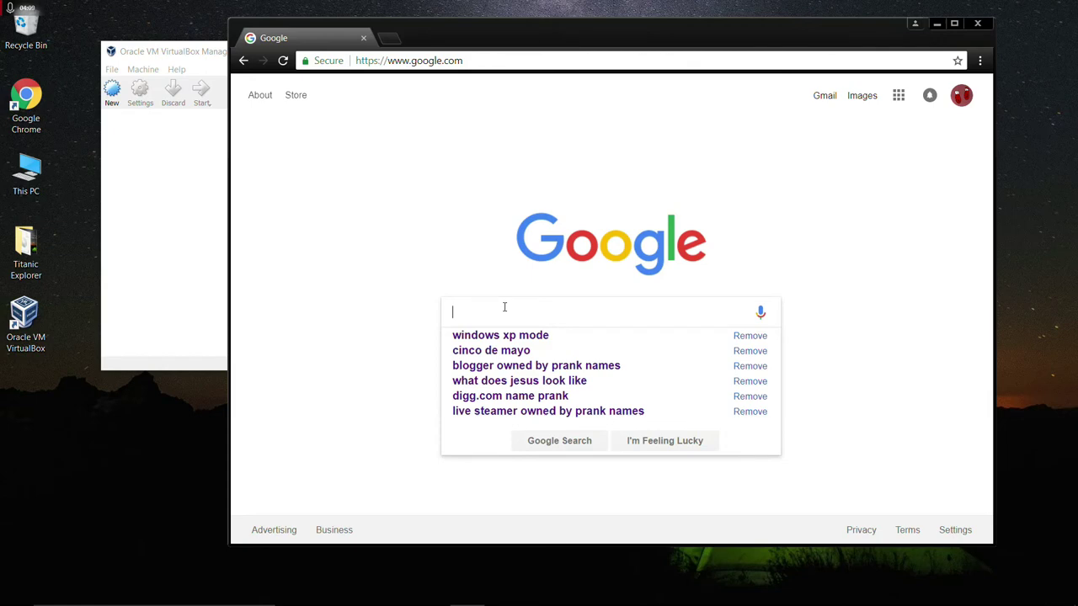
{"action": "type", "text": "7-zip"}
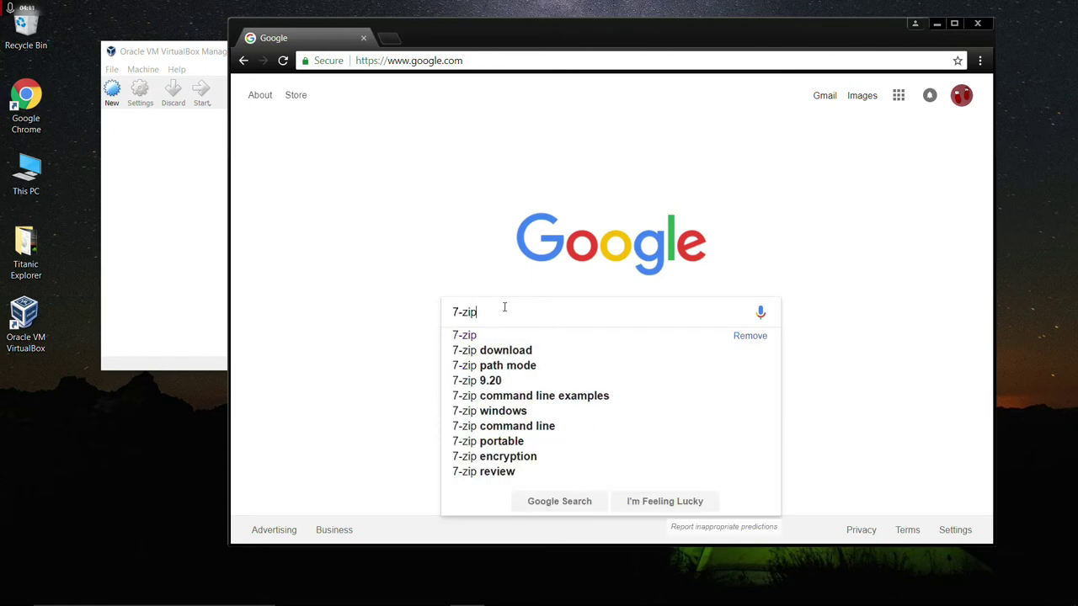
{"action": "key", "text": "Return"}
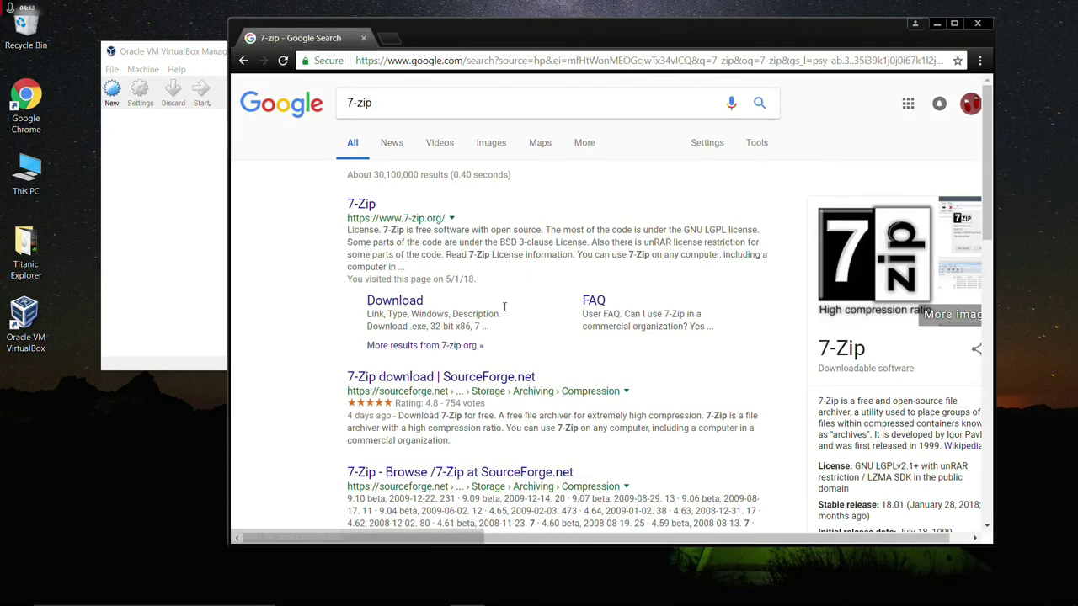
{"action": "left_click", "coordinate": [395, 303]}
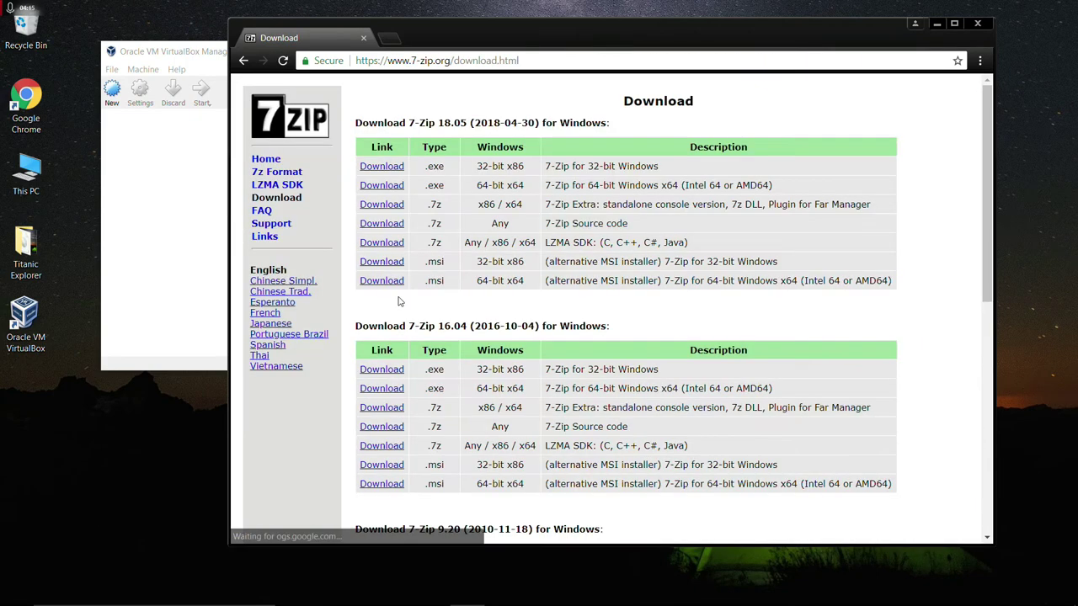
{"action": "scroll", "coordinate": [413, 169], "scroll_direction": "down", "scroll_amount": 1}
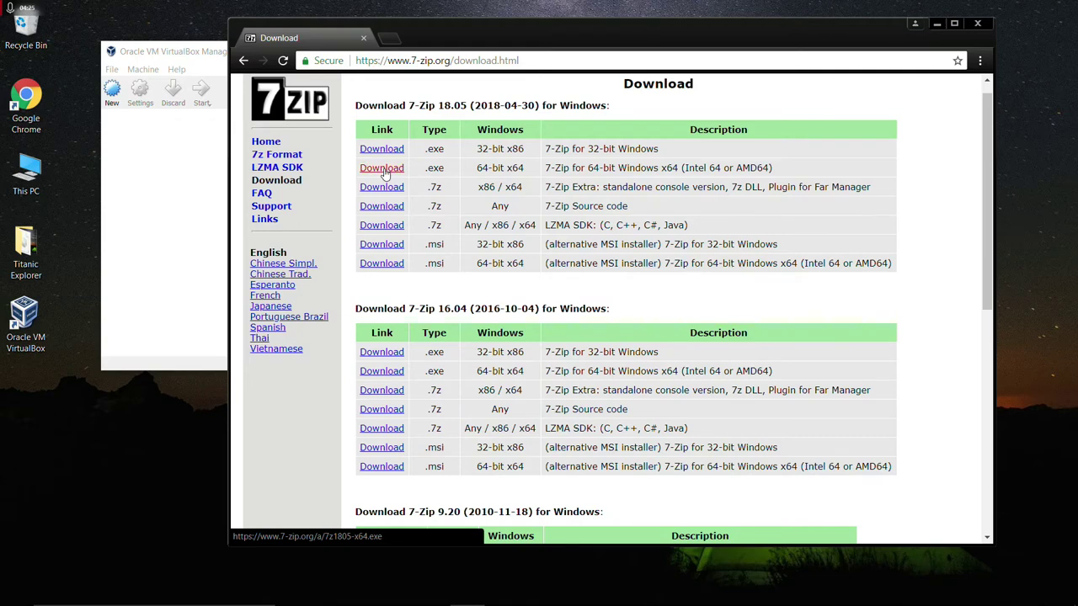
{"action": "left_click", "coordinate": [383, 170]}
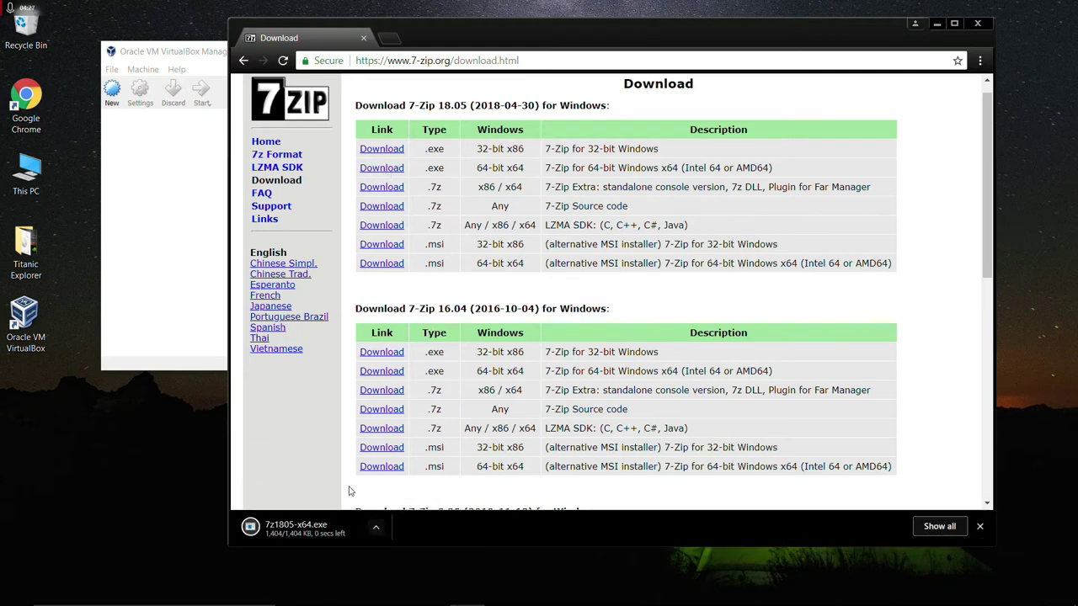
Run the 7-Zip installer, allow it, and install to C:\Program Files\7-Zip\.
{"action": "left_click", "coordinate": [334, 531]}
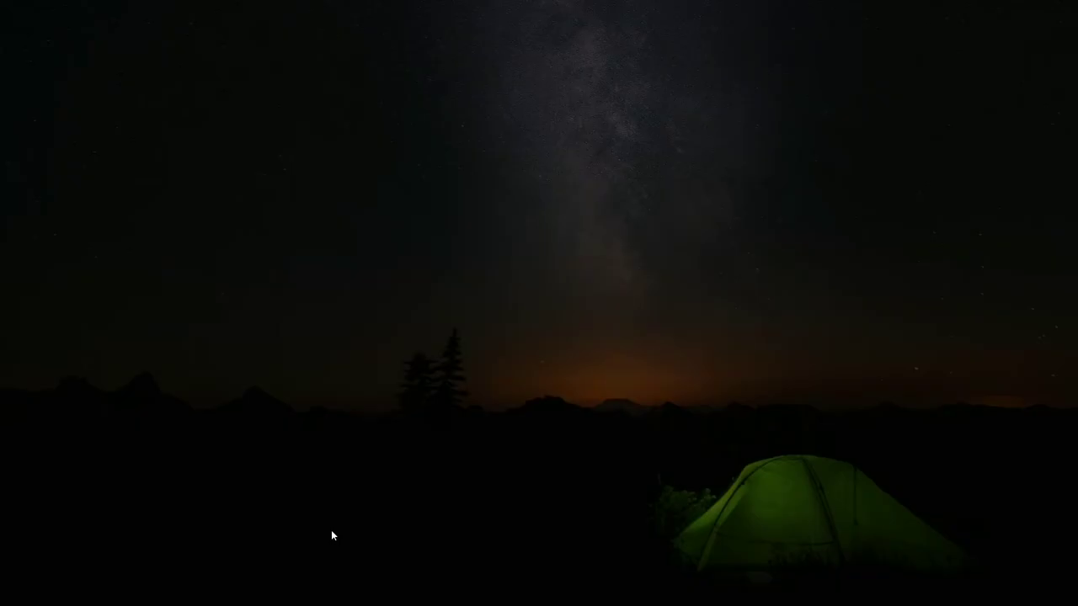
{"action": "left_click", "coordinate": [464, 394]}
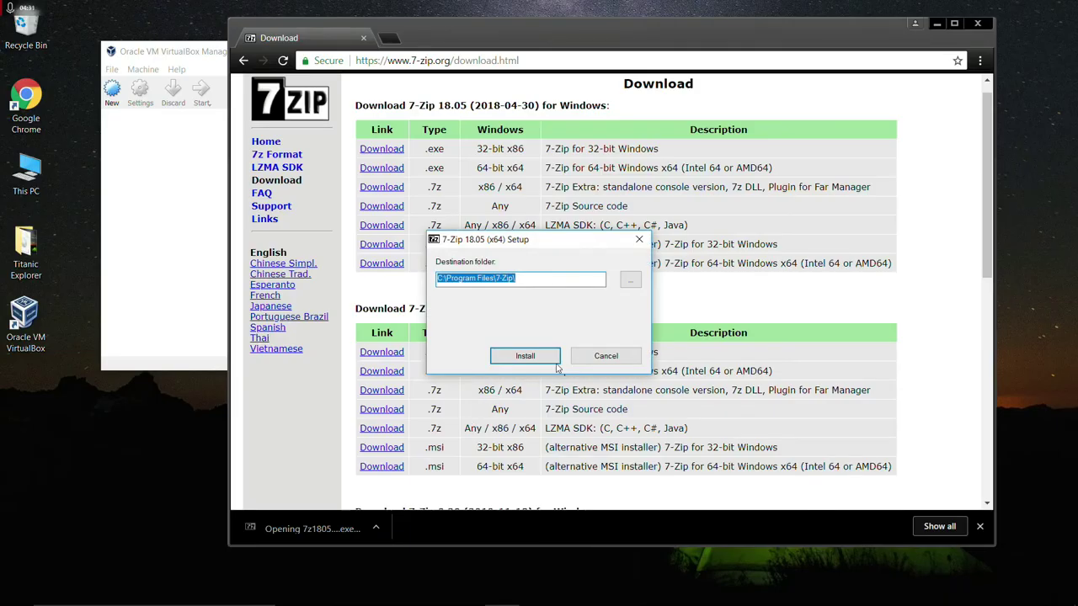
{"action": "left_click", "coordinate": [546, 359]}
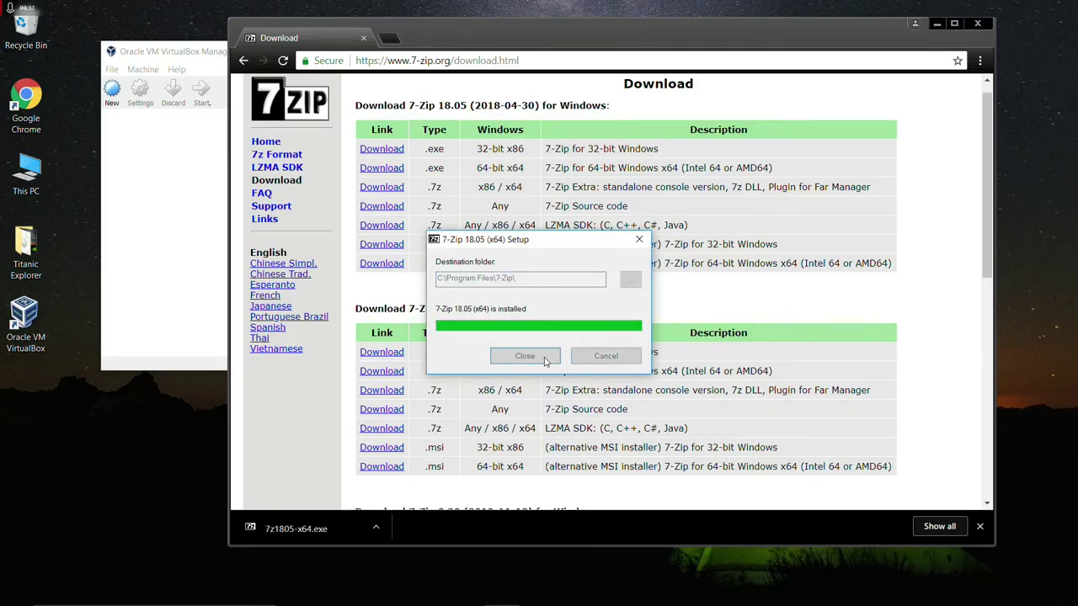
{"action": "left_click", "coordinate": [529, 357]}
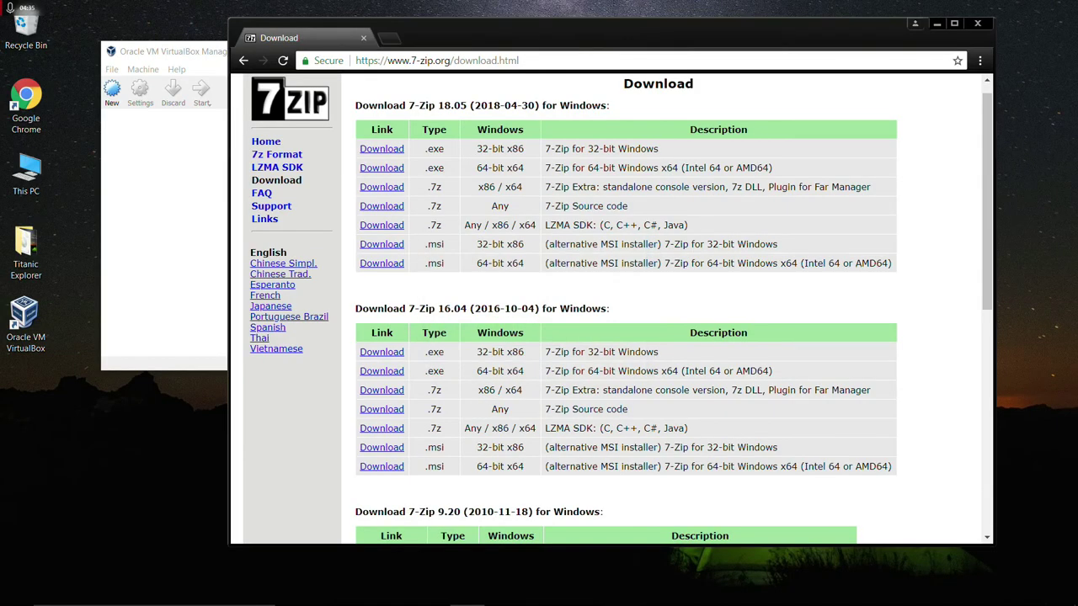
{"action": "left_click", "coordinate": [18, 592]}
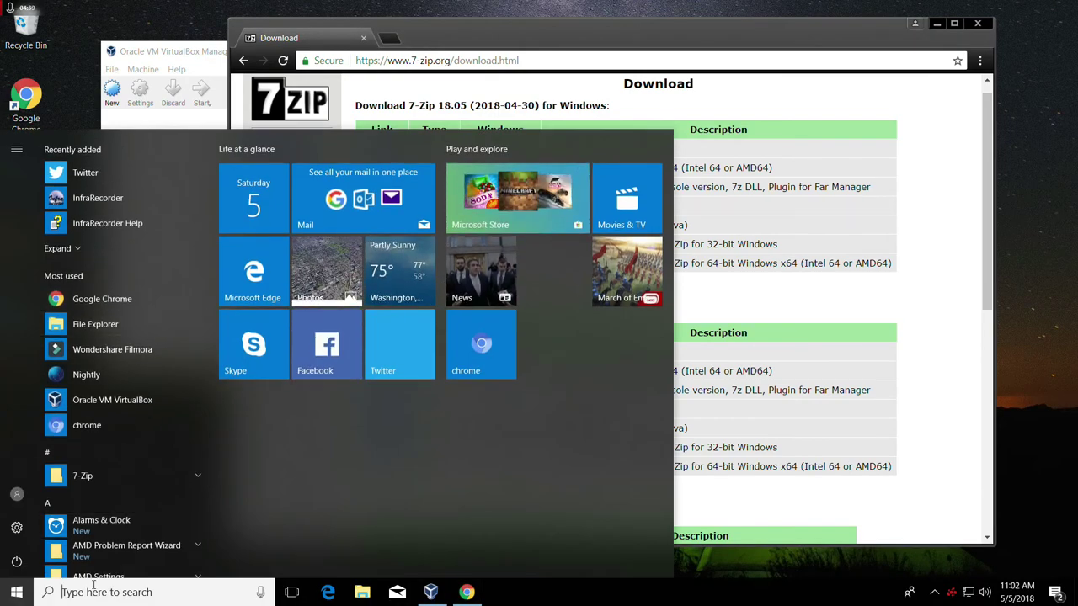
Launch 7-Zip File Manager and browse to the user's Downloads folder on C:.
{"action": "type", "text": "7-zip"}
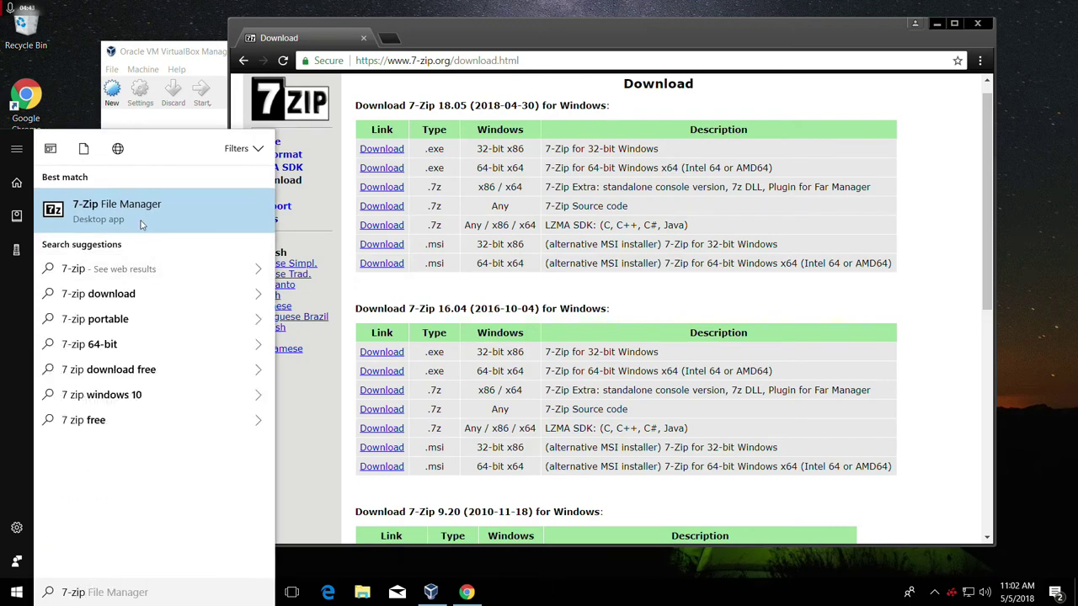
{"action": "left_click", "coordinate": [85, 206]}
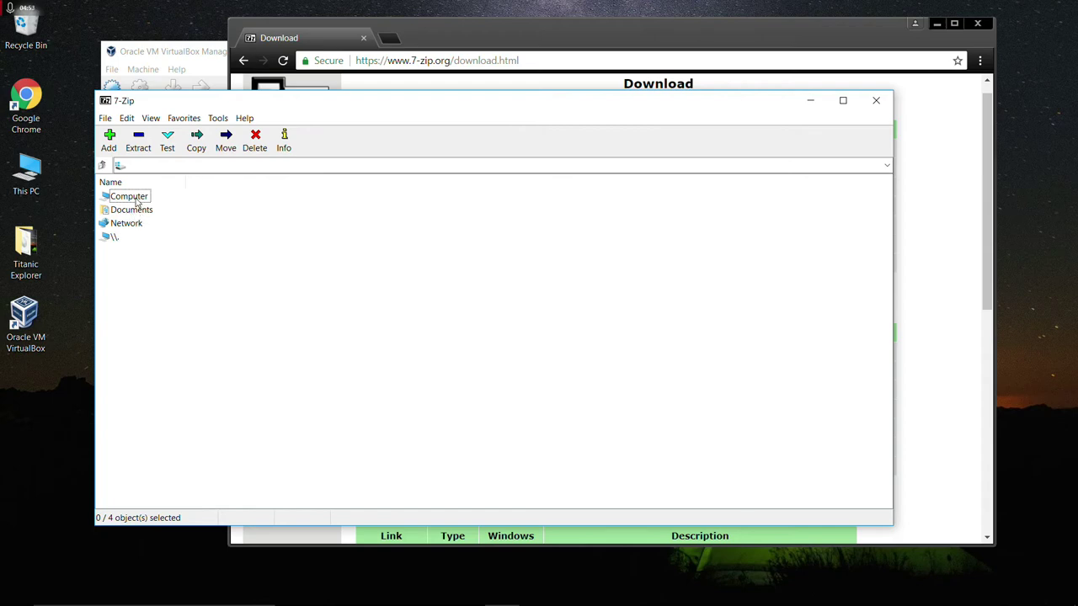
{"action": "left_click", "coordinate": [136, 200]}
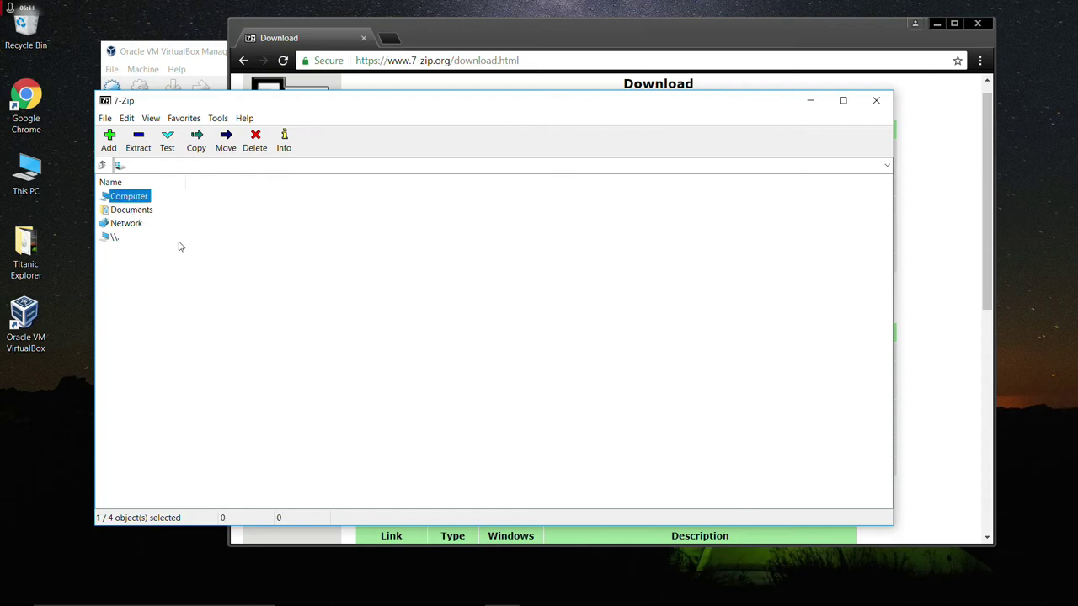
{"action": "double_click", "coordinate": [132, 202]}
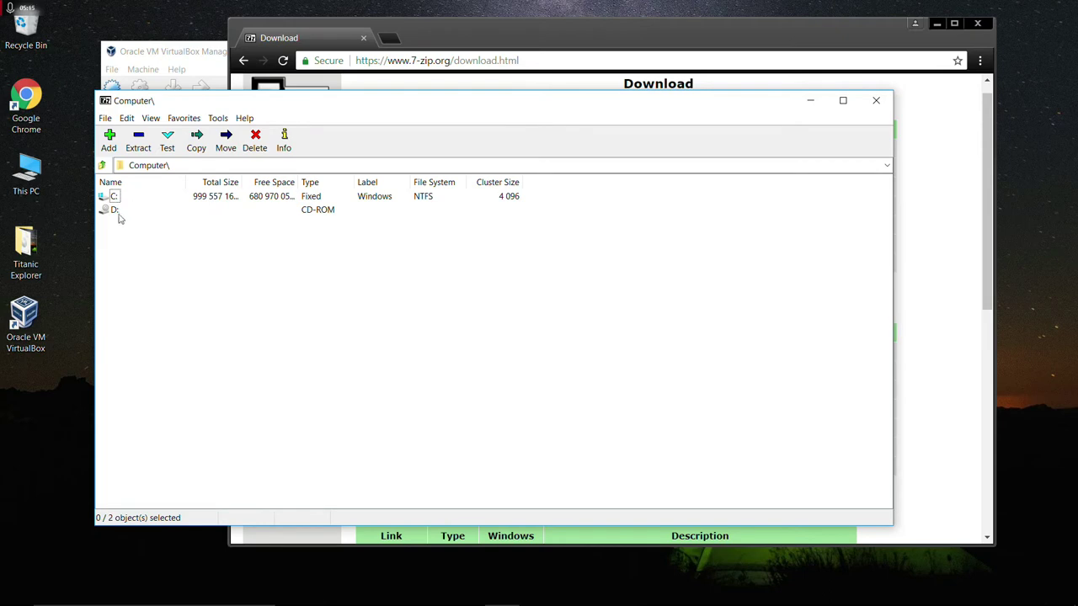
{"action": "double_click", "coordinate": [113, 199]}
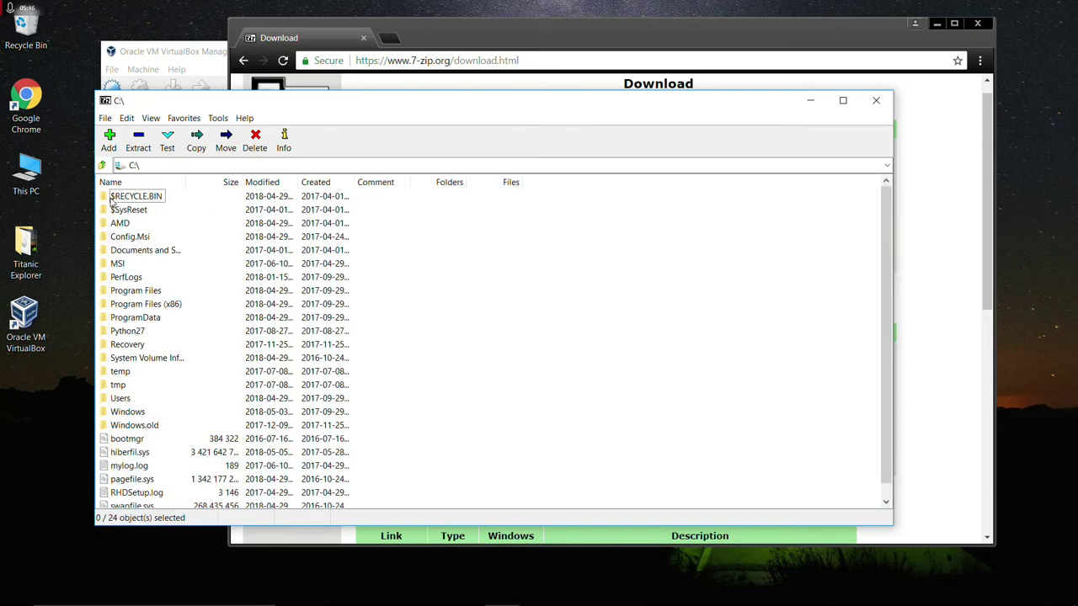
{"action": "double_click", "coordinate": [128, 398]}
{"action": "double_click", "coordinate": [154, 252]}
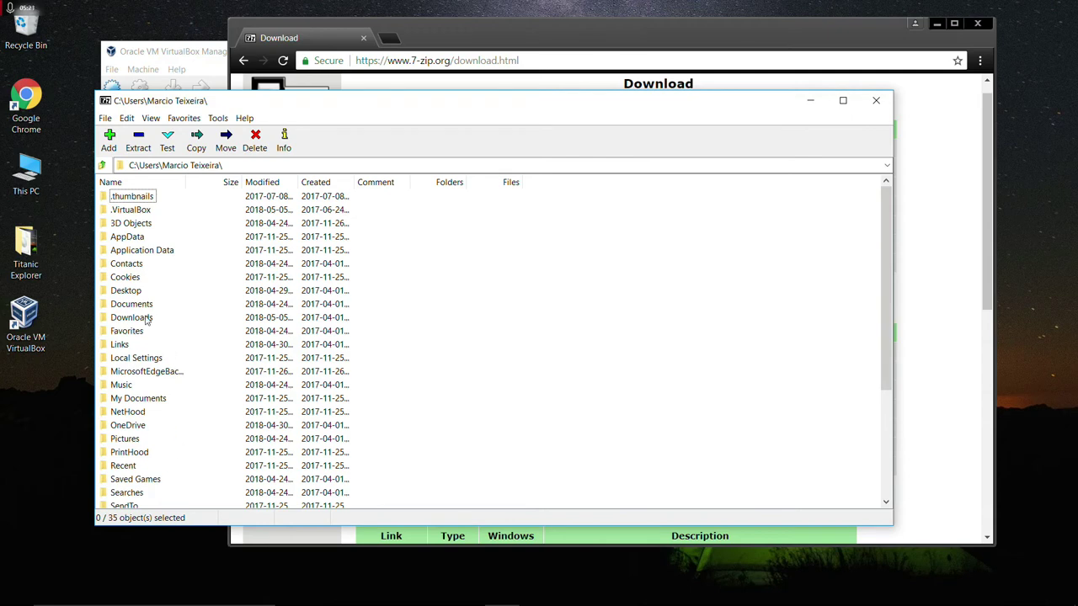
{"action": "double_click", "coordinate": [146, 318]}
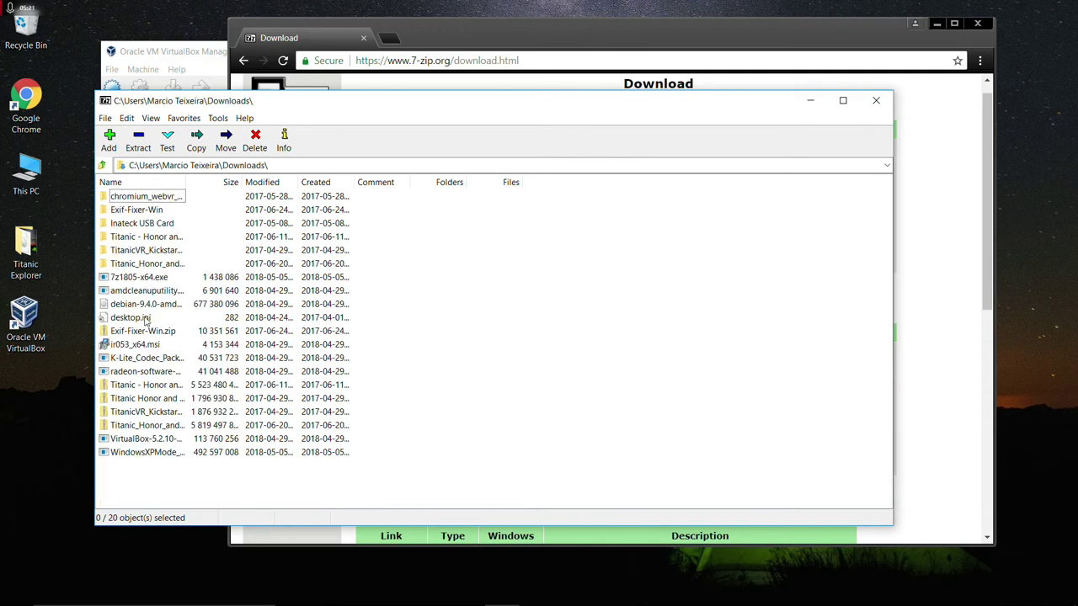
Open WindowsXPMode_en-us.exe as an archive and enter its sources folder.
{"action": "left_click", "coordinate": [150, 455]}
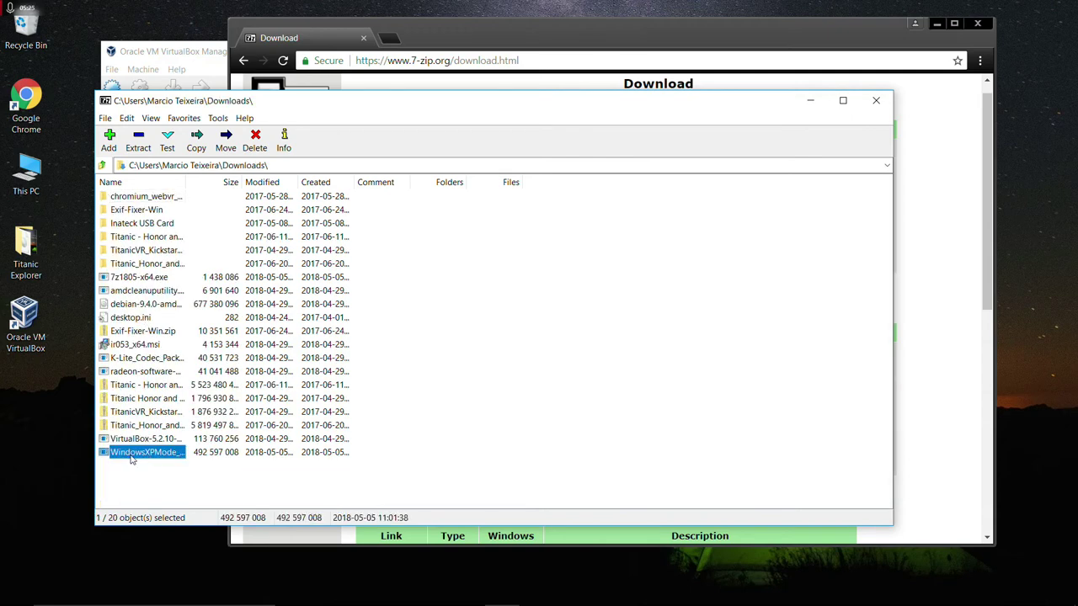
{"action": "right_click", "coordinate": [150, 456]}
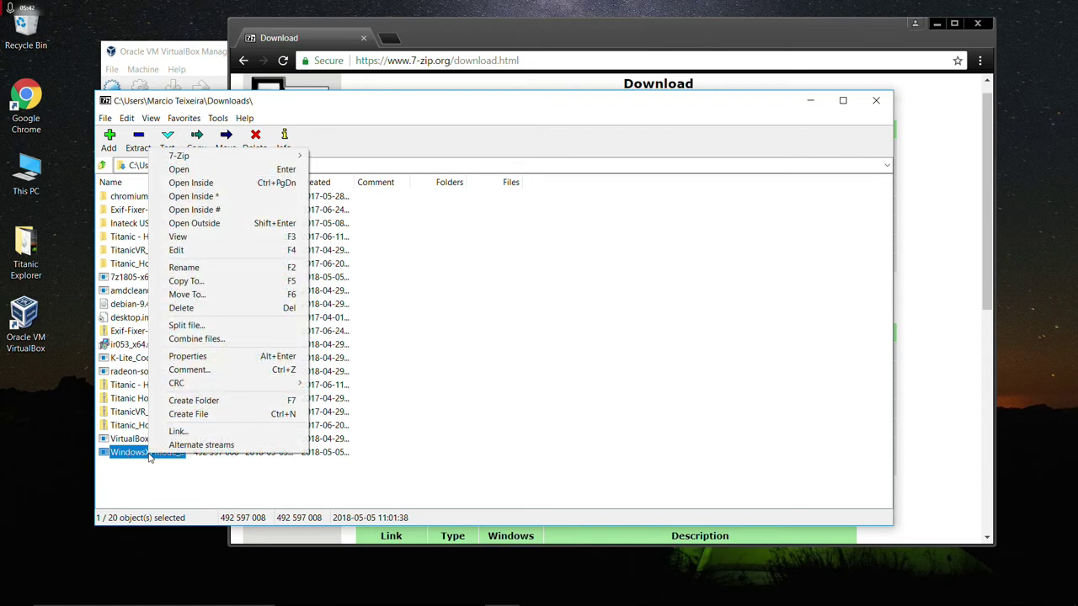
{"action": "left_click", "coordinate": [226, 183]}
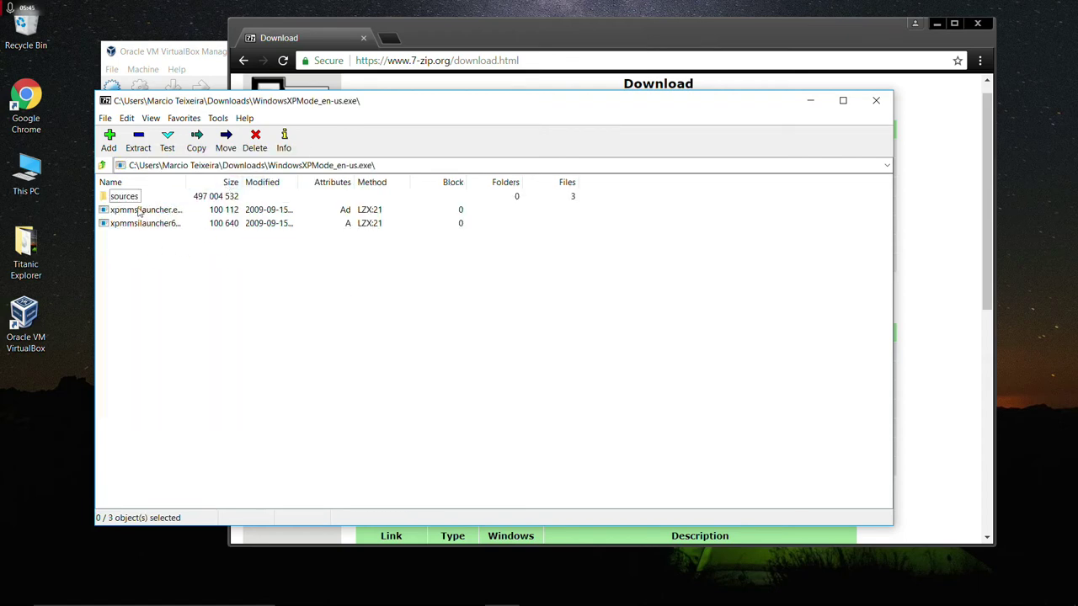
{"action": "left_click", "coordinate": [127, 198]}
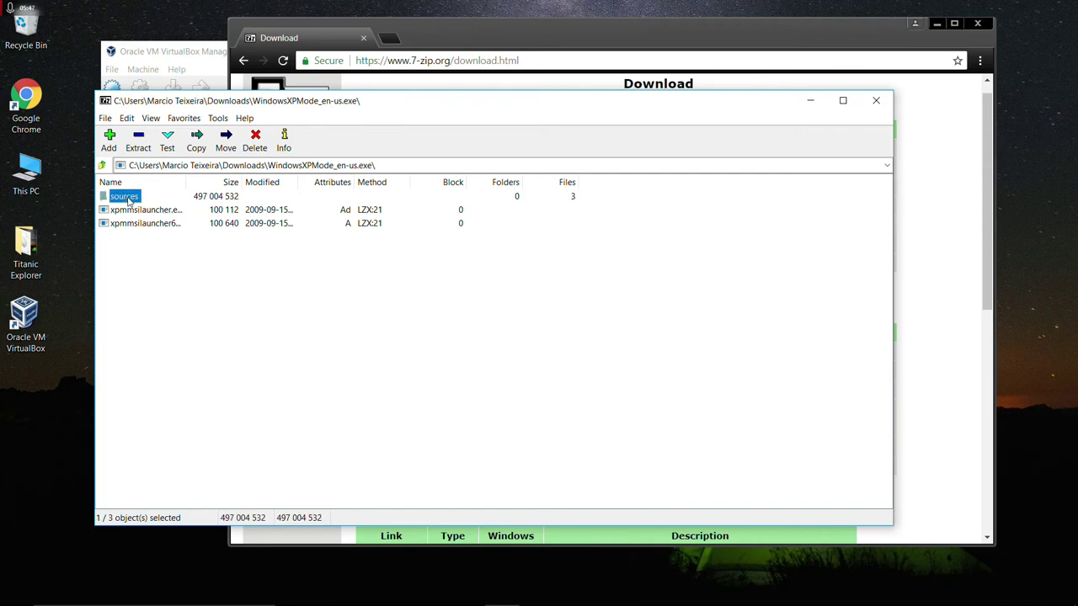
{"action": "right_click", "coordinate": [127, 199]}
{"action": "left_click", "coordinate": [149, 220]}
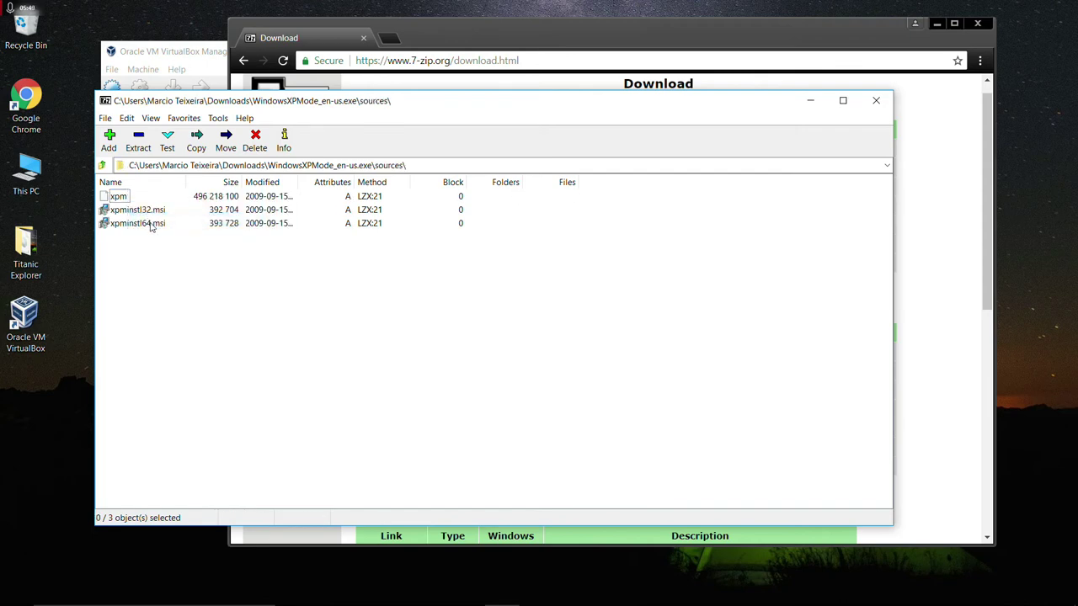
Open the xpm archive and start copying VirtualXPVHD out of it.
{"action": "left_click", "coordinate": [121, 198]}
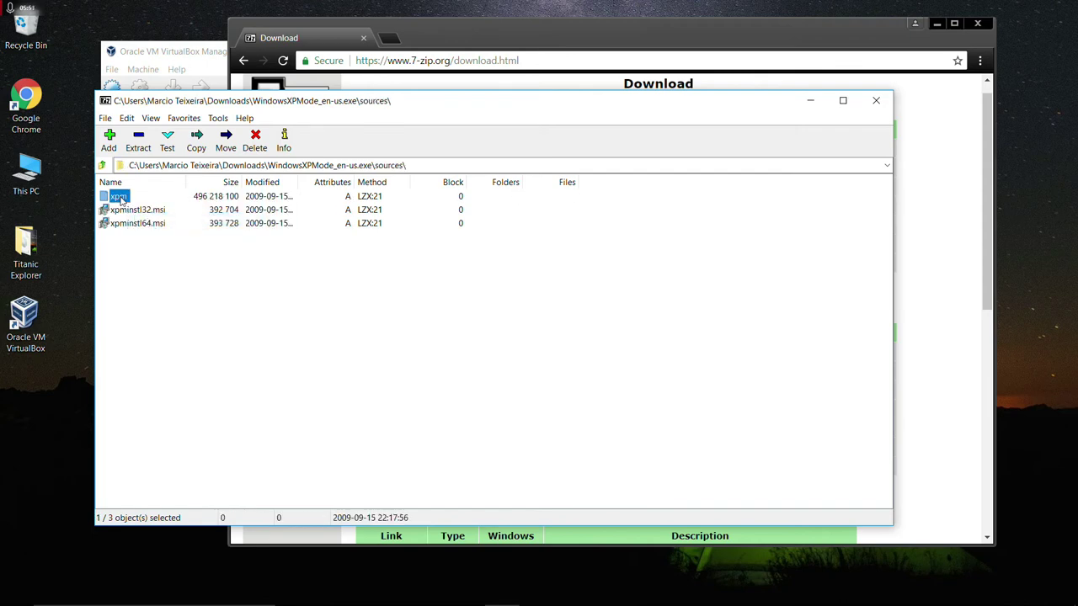
{"action": "right_click", "coordinate": [120, 198]}
{"action": "left_click", "coordinate": [152, 222]}
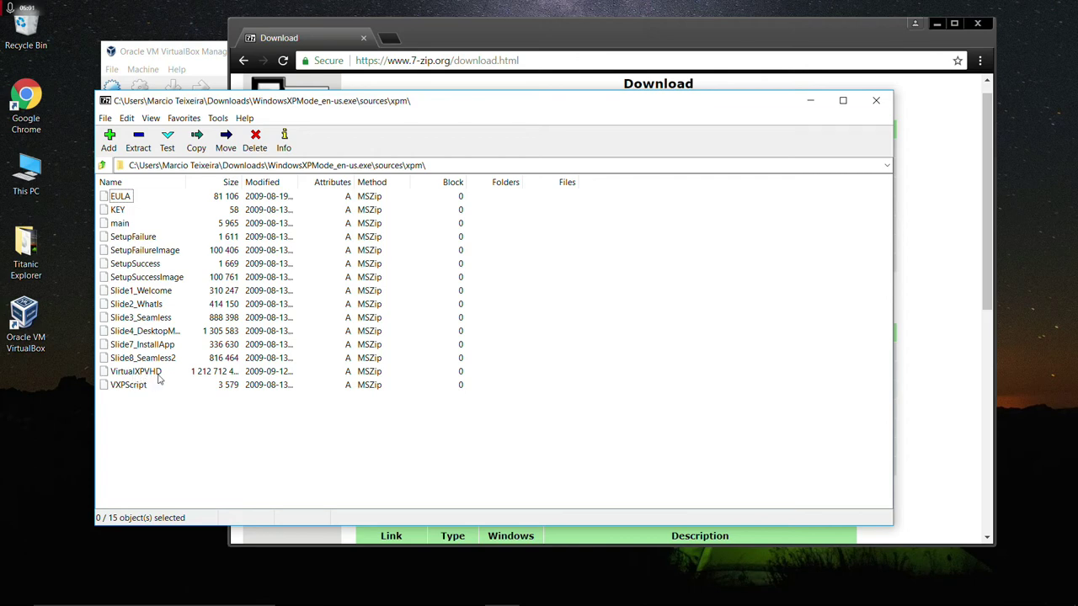
{"action": "left_click", "coordinate": [143, 372]}
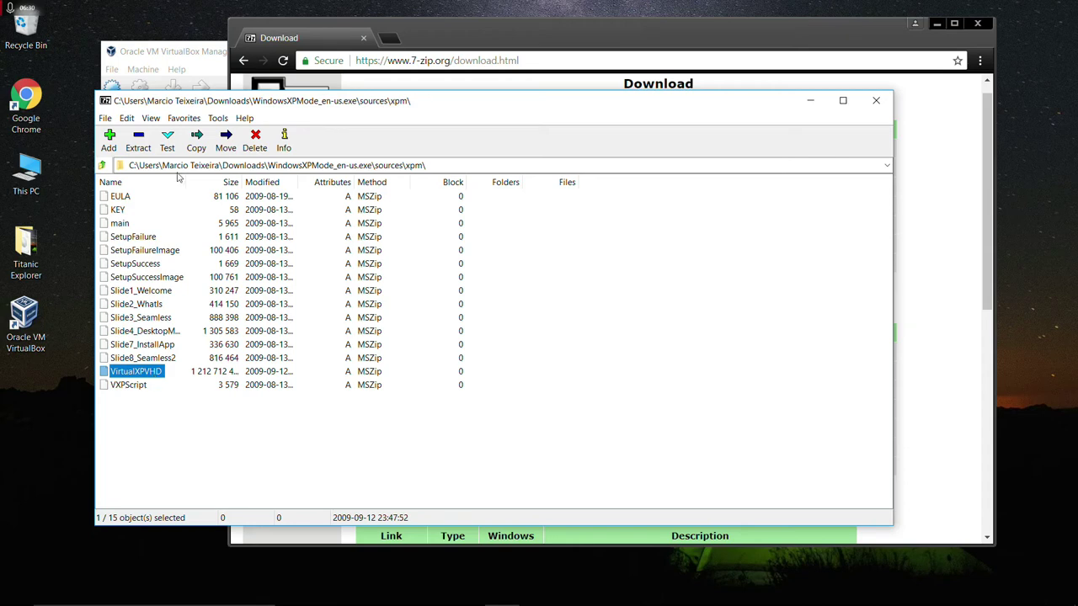
{"action": "left_click", "coordinate": [138, 139]}
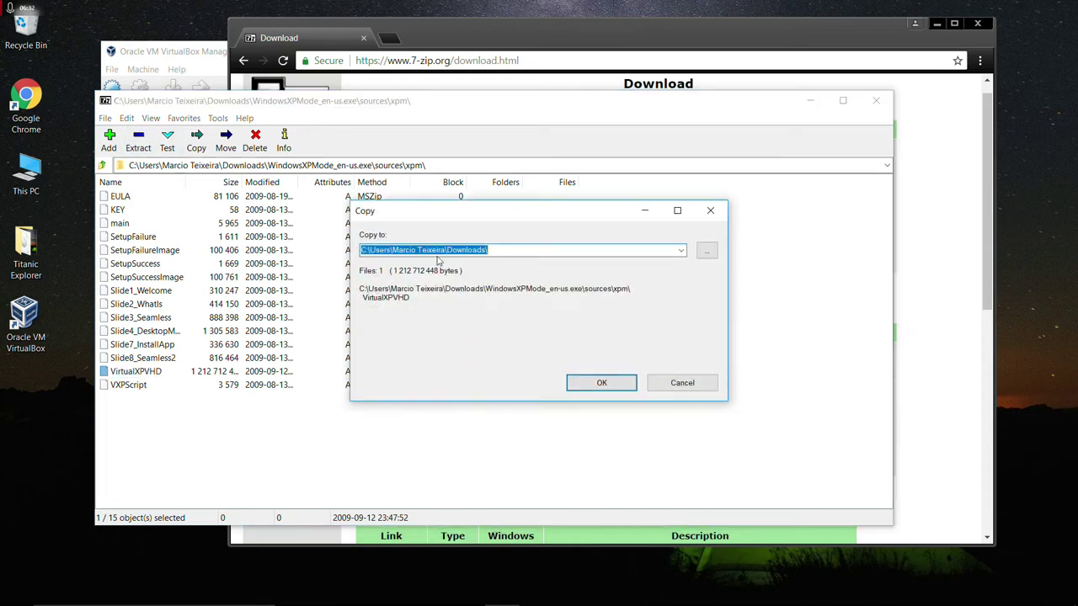
Copy VirtualXPVHD to the Desktop's Titanic Explorer folder and close 7-Zip File Manager.
{"action": "left_click", "coordinate": [707, 251]}
{"action": "left_click_drag", "start_coordinate": [628, 310], "coordinate": [624, 363]}
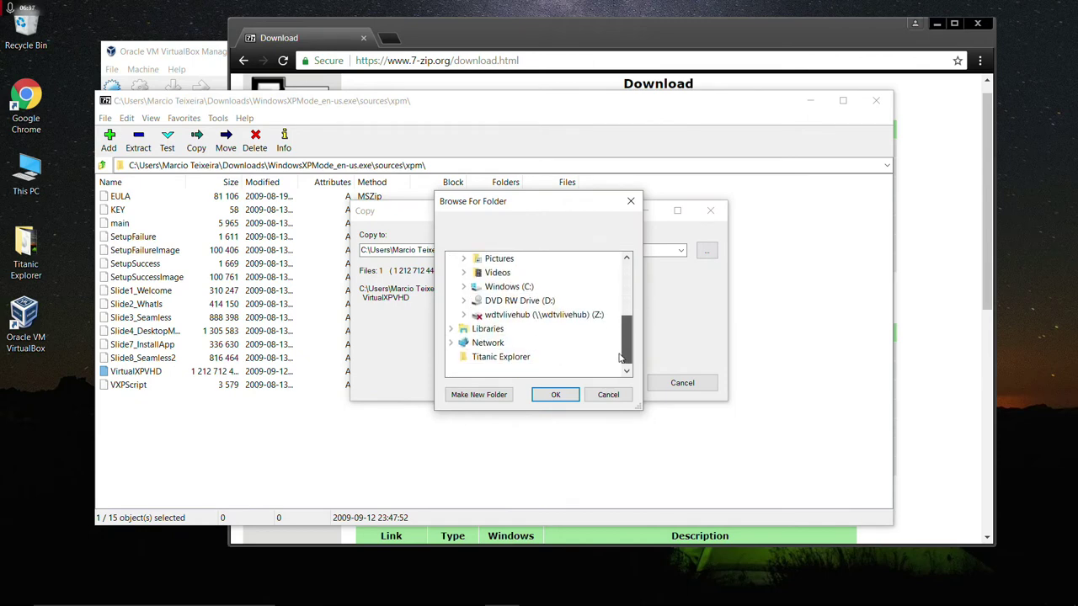
{"action": "left_click", "coordinate": [505, 359]}
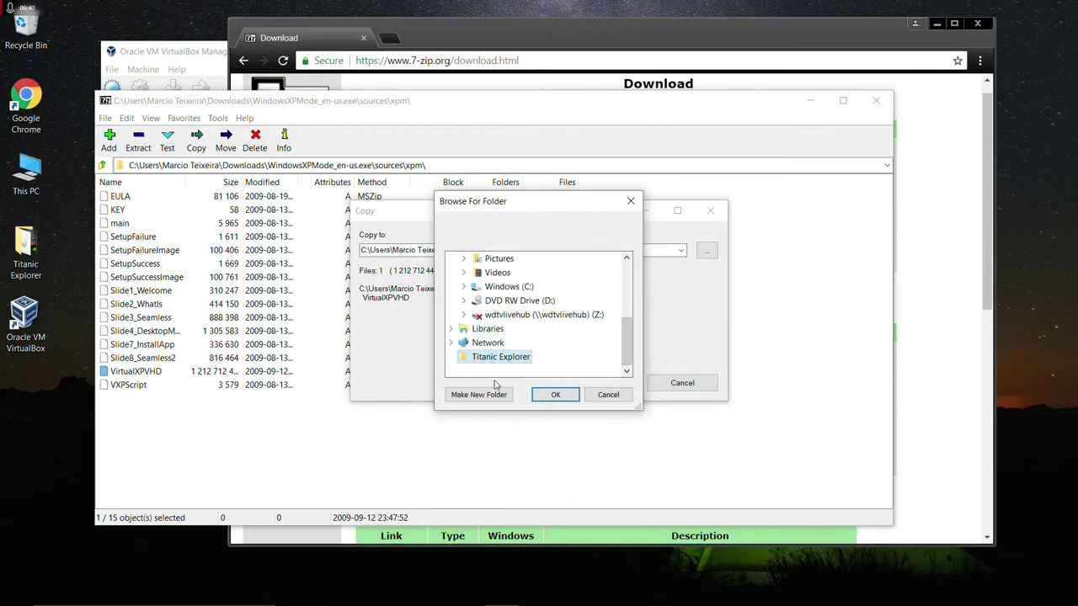
{"action": "left_click", "coordinate": [552, 396]}
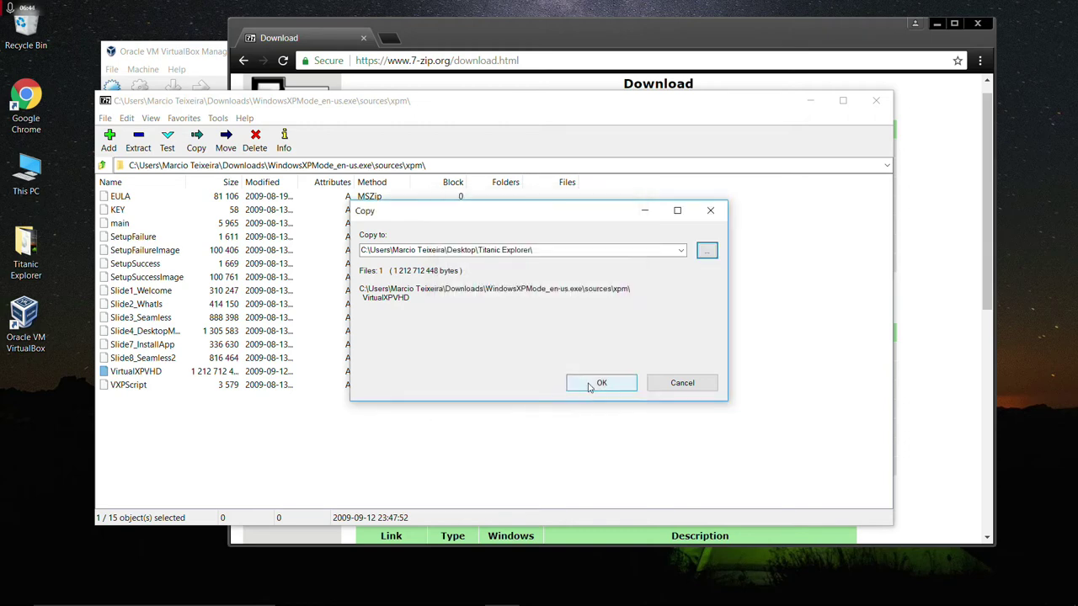
{"action": "left_click", "coordinate": [599, 384]}
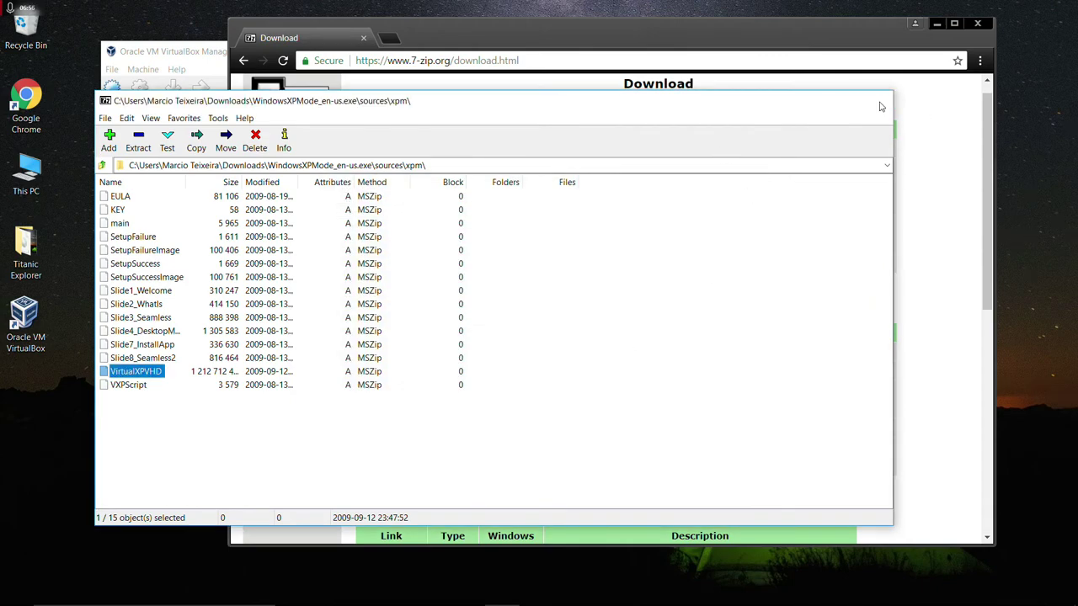
{"action": "left_click", "coordinate": [877, 103]}
In the Titanic Explorer folder, rename VirtualXPVHD to VirtualXP.VHD, then close the window.
{"action": "left_click", "coordinate": [976, 23]}
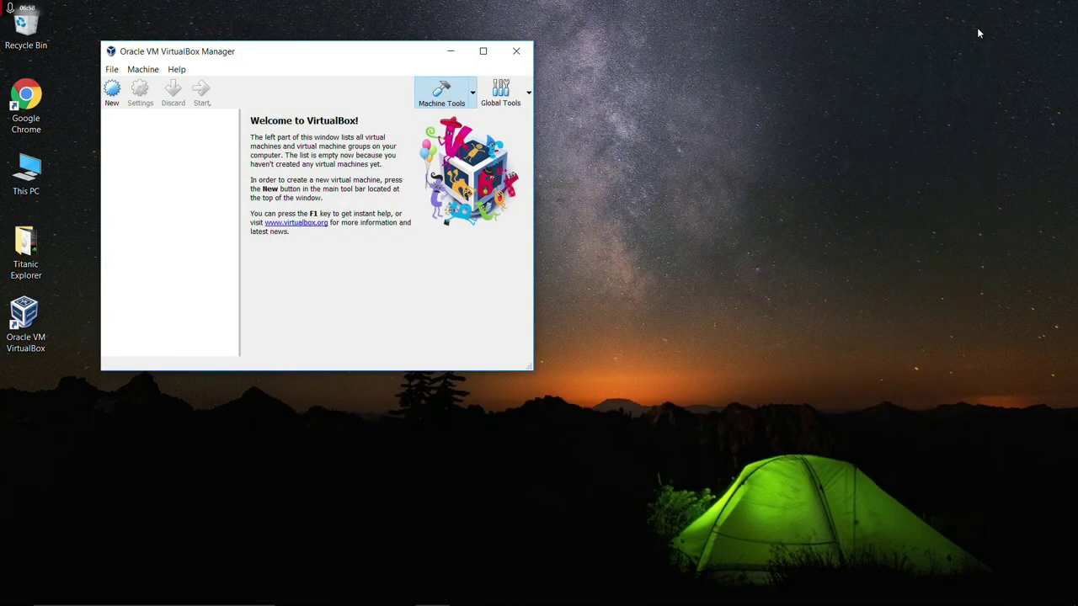
{"action": "double_click", "coordinate": [25, 244]}
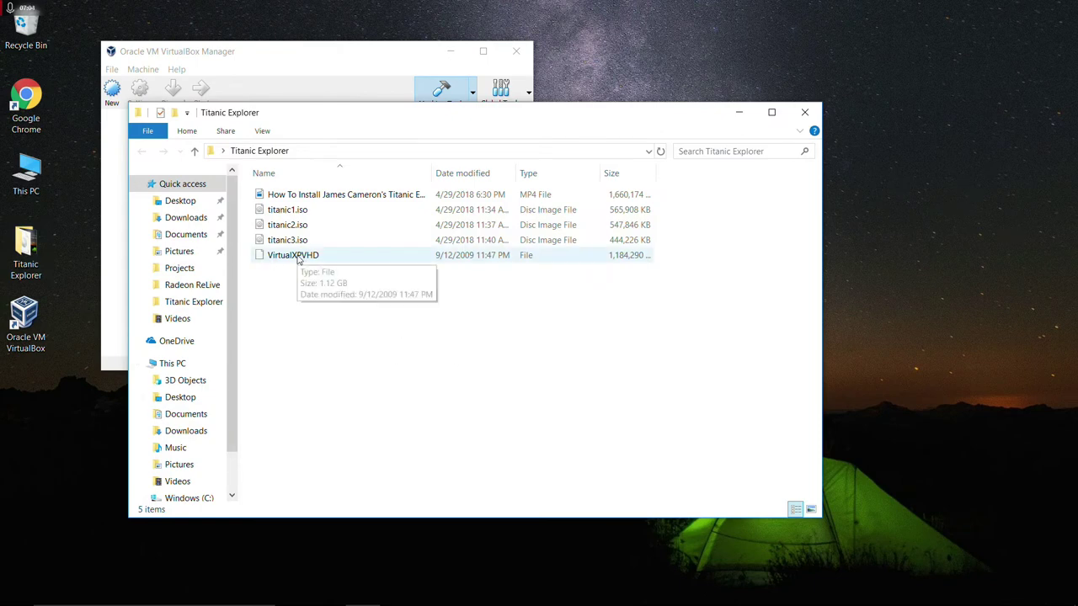
{"action": "left_click", "coordinate": [301, 260]}
{"action": "right_click", "coordinate": [309, 261]}
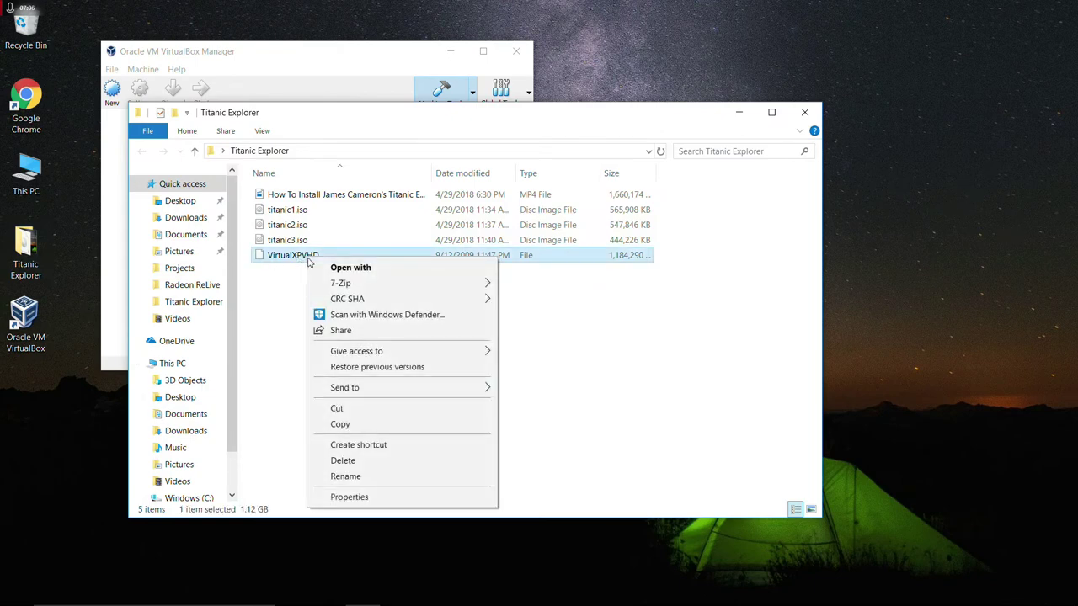
{"action": "left_click", "coordinate": [345, 476]}
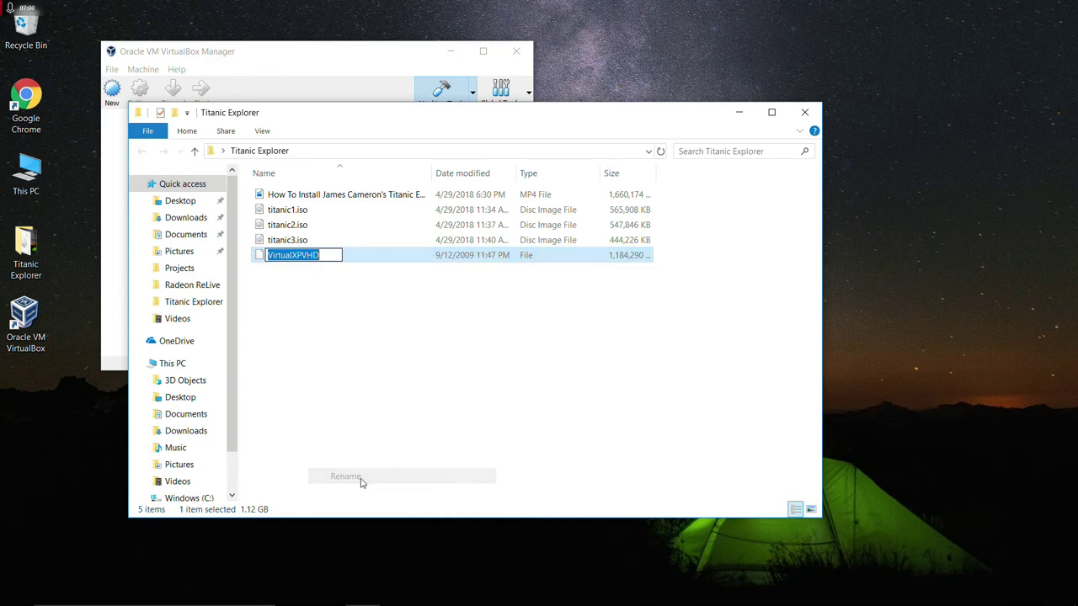
{"action": "left_click", "coordinate": [303, 256]}
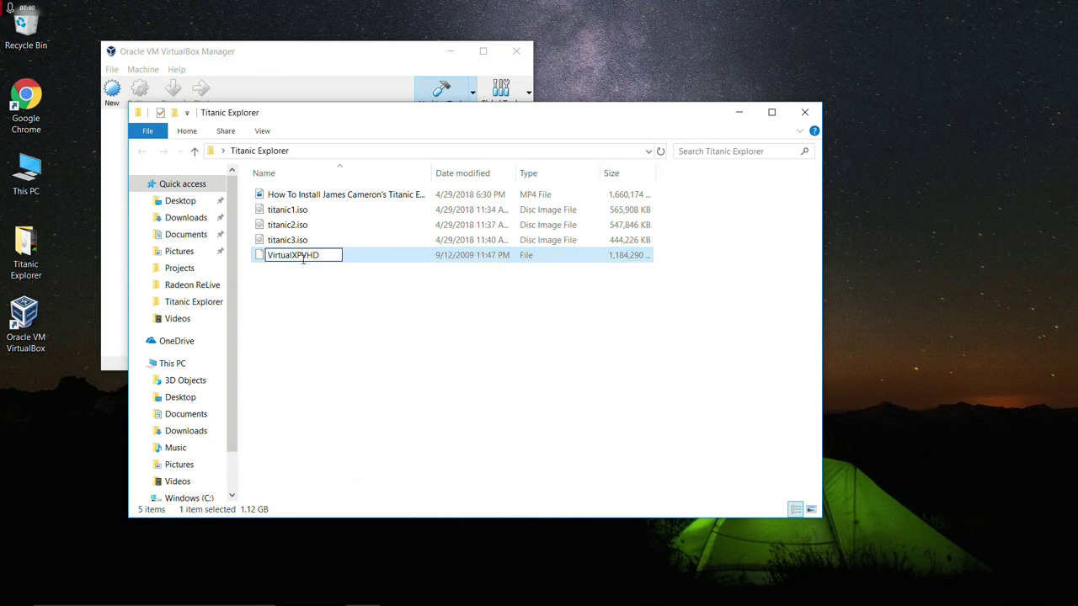
{"action": "type", "text": "."}
{"action": "key", "text": "Return"}
{"action": "left_click", "coordinate": [268, 317]}
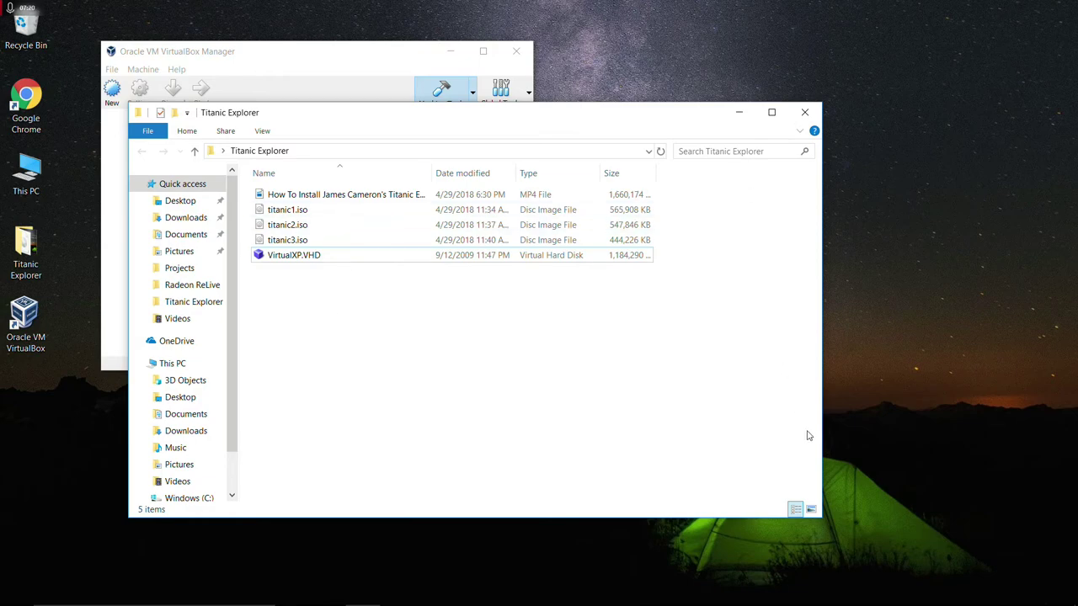
{"action": "left_click", "coordinate": [809, 116]}
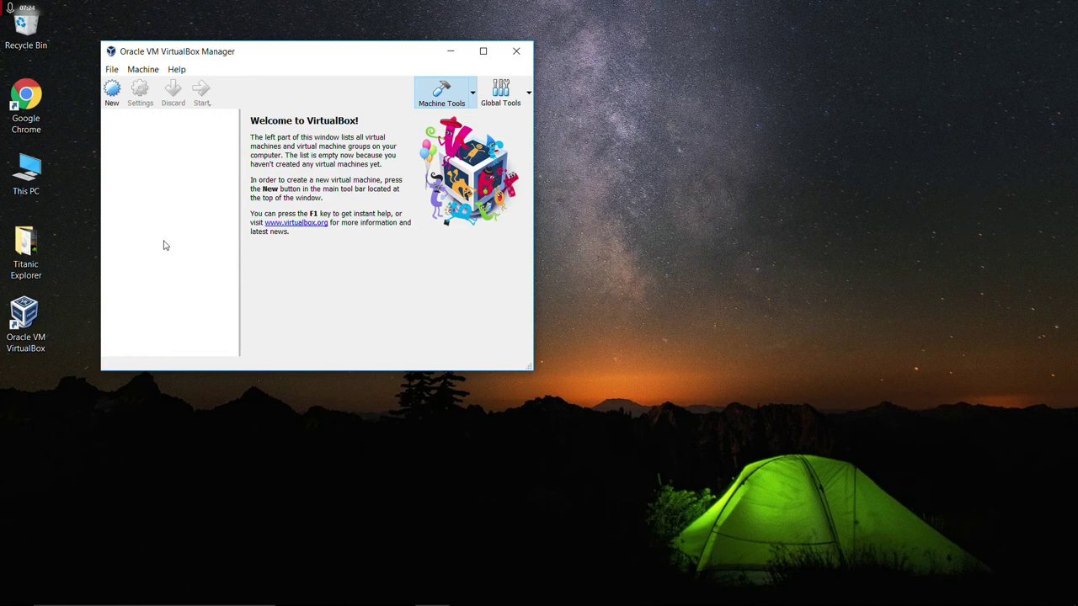
Start a new virtual machine named 'Windows XP' with 512 MB of memory.
{"action": "left_click", "coordinate": [112, 91]}
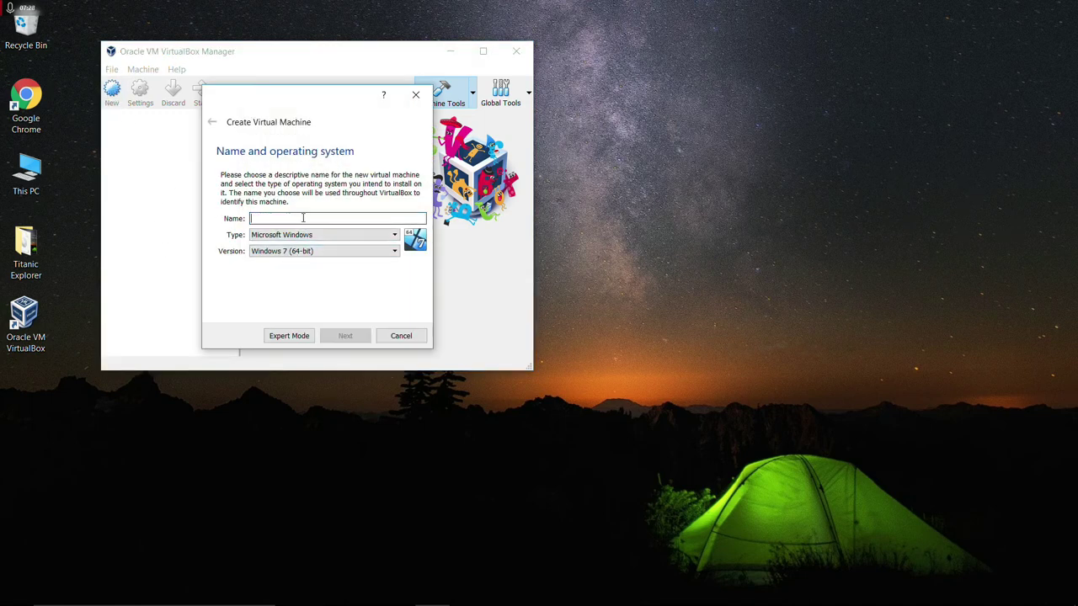
{"action": "type", "text": "Window"}
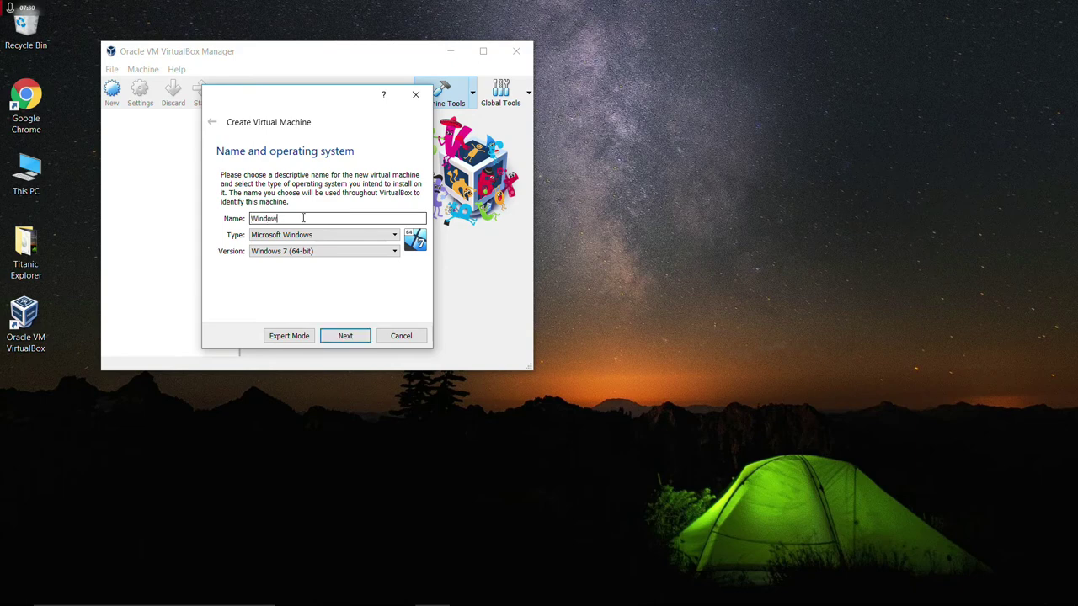
{"action": "type", "text": "s XP"}
{"action": "left_click", "coordinate": [344, 337]}
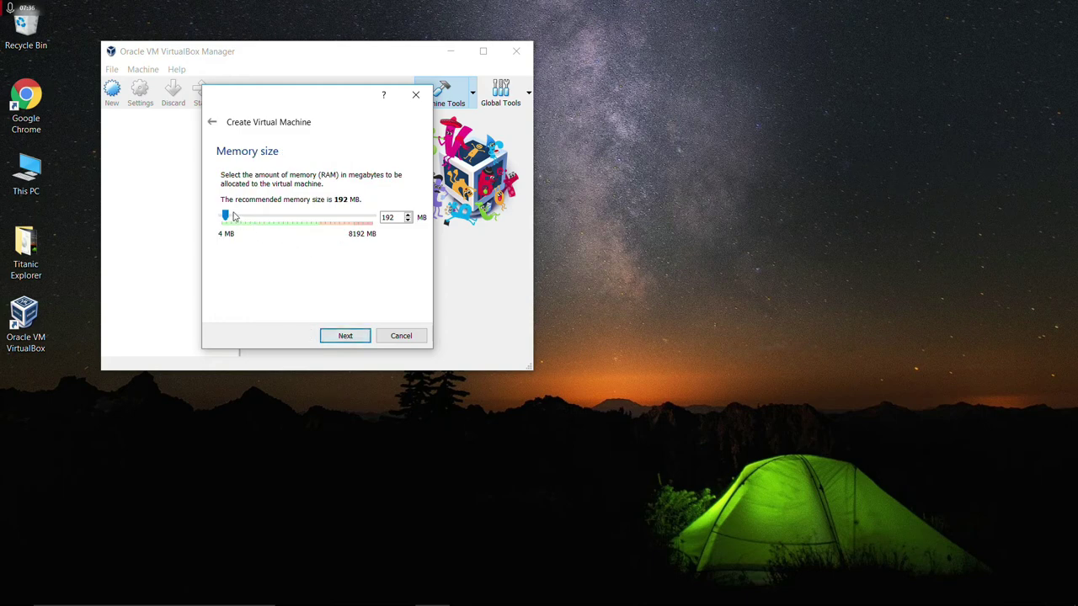
{"action": "left_click_drag", "start_coordinate": [225, 217], "coordinate": [233, 218]}
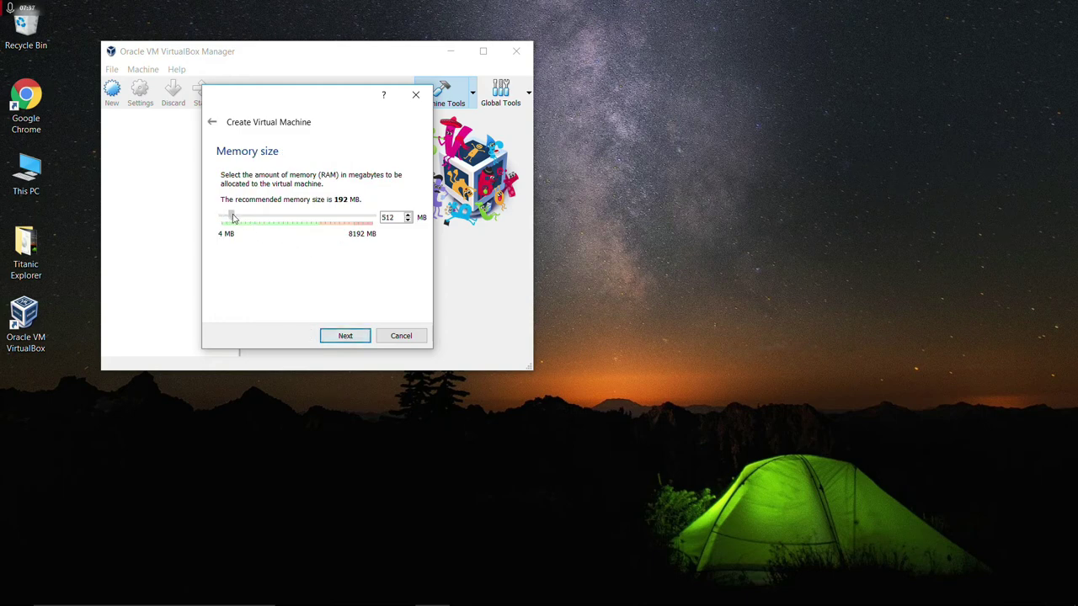
{"action": "left_click", "coordinate": [347, 336]}
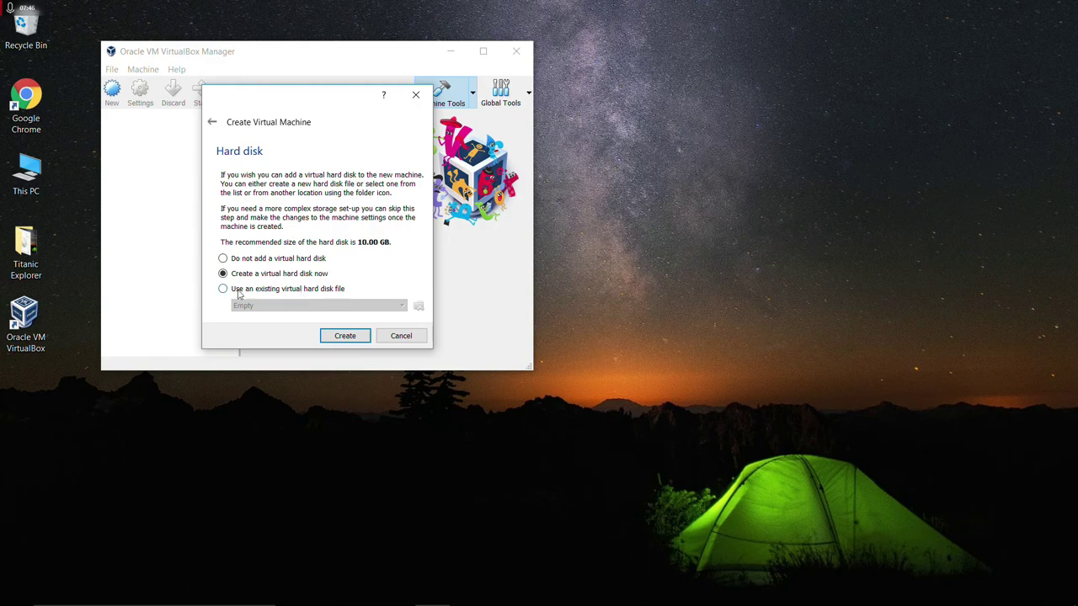
Use the existing VirtualXP.VHD as its hard disk and create the machine.
{"action": "left_click", "coordinate": [222, 289]}
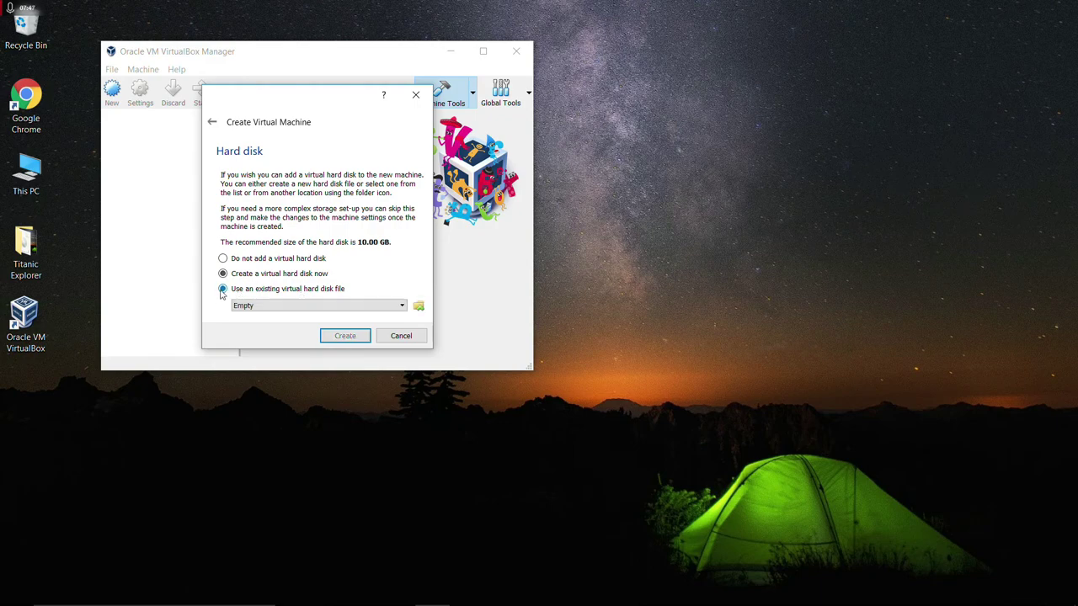
{"action": "left_click", "coordinate": [416, 309]}
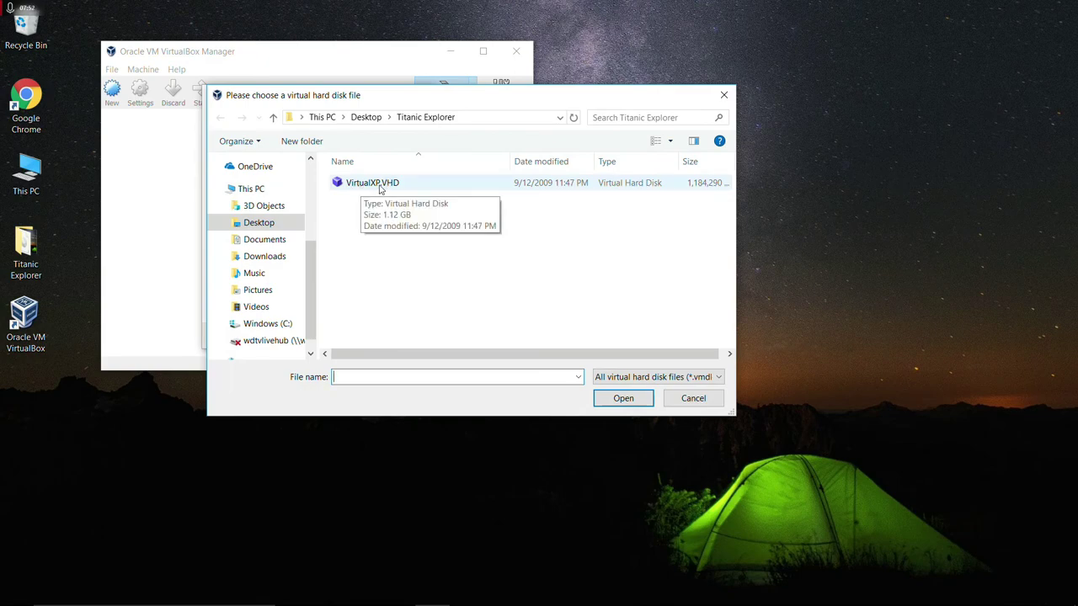
{"action": "double_click", "coordinate": [387, 188]}
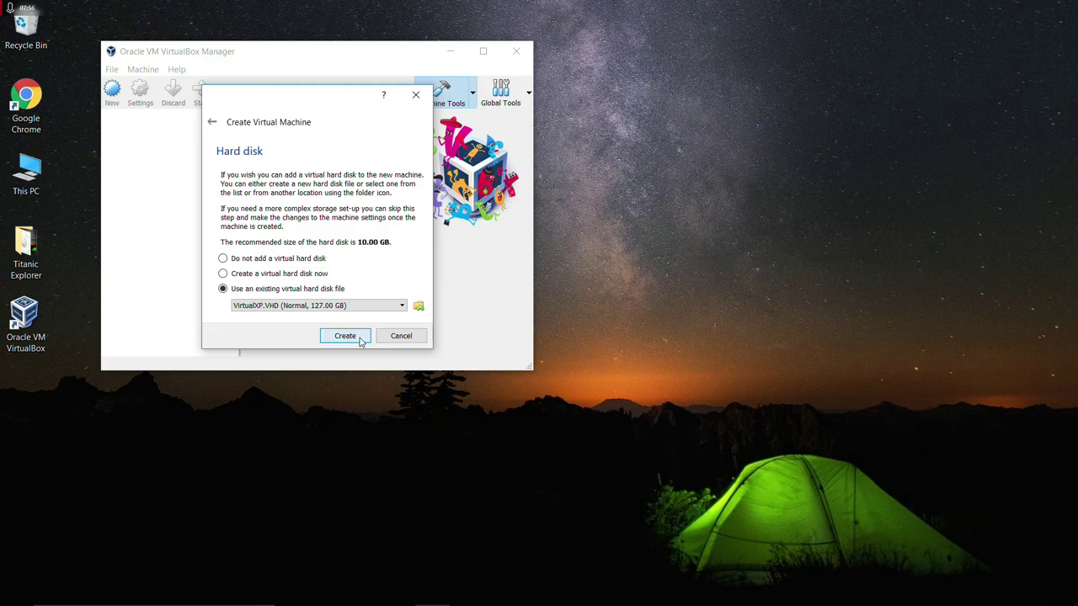
{"action": "left_click", "coordinate": [345, 336]}
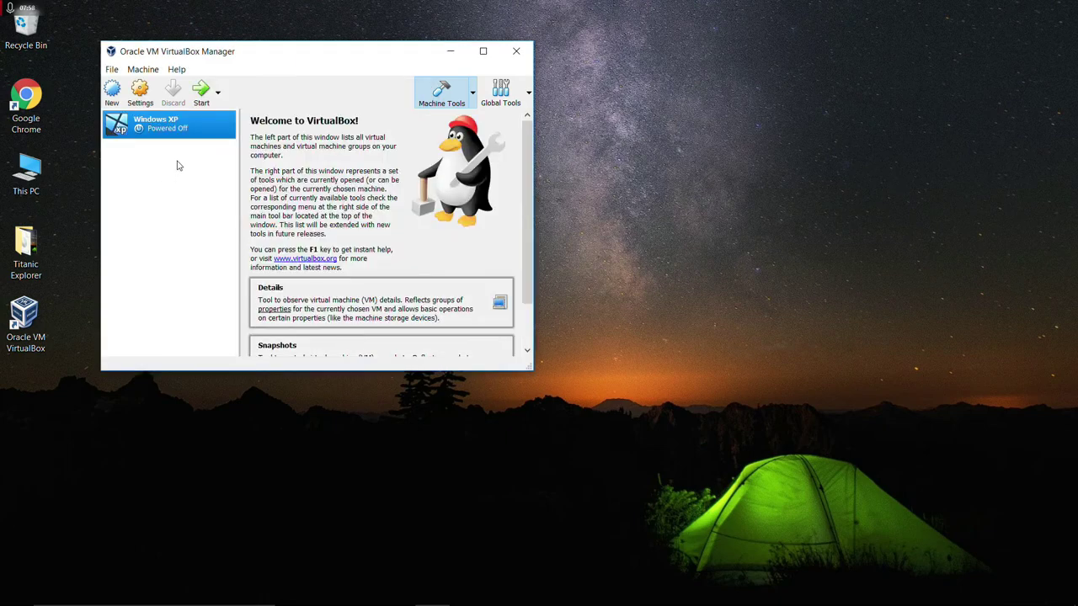
In Storage settings, add two IDE optical drives loaded with titanic1.iso and titanic2.iso.
{"action": "left_click", "coordinate": [140, 94]}
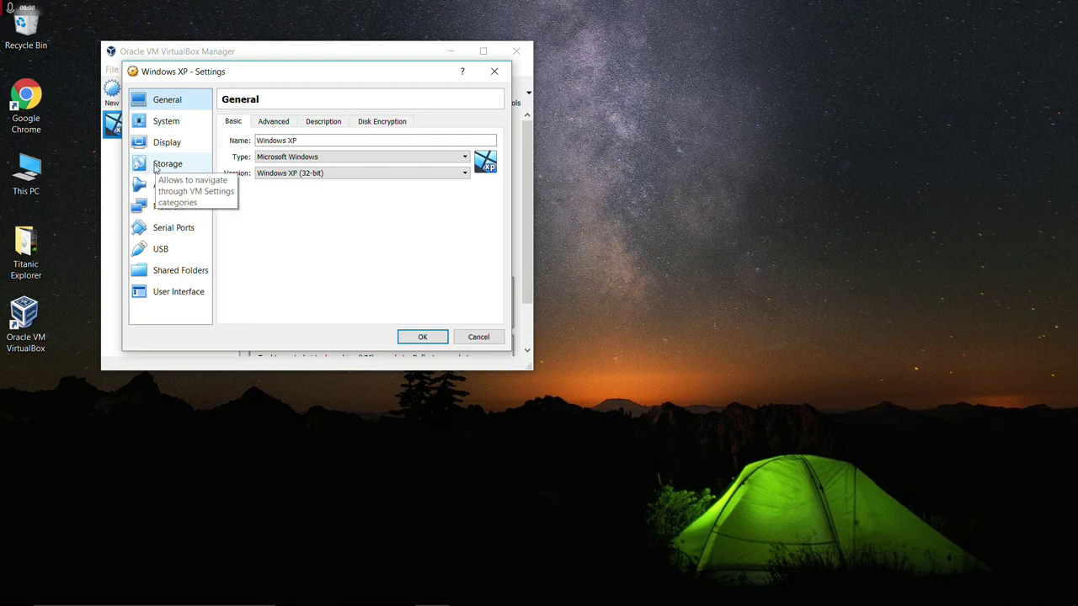
{"action": "left_click", "coordinate": [160, 164]}
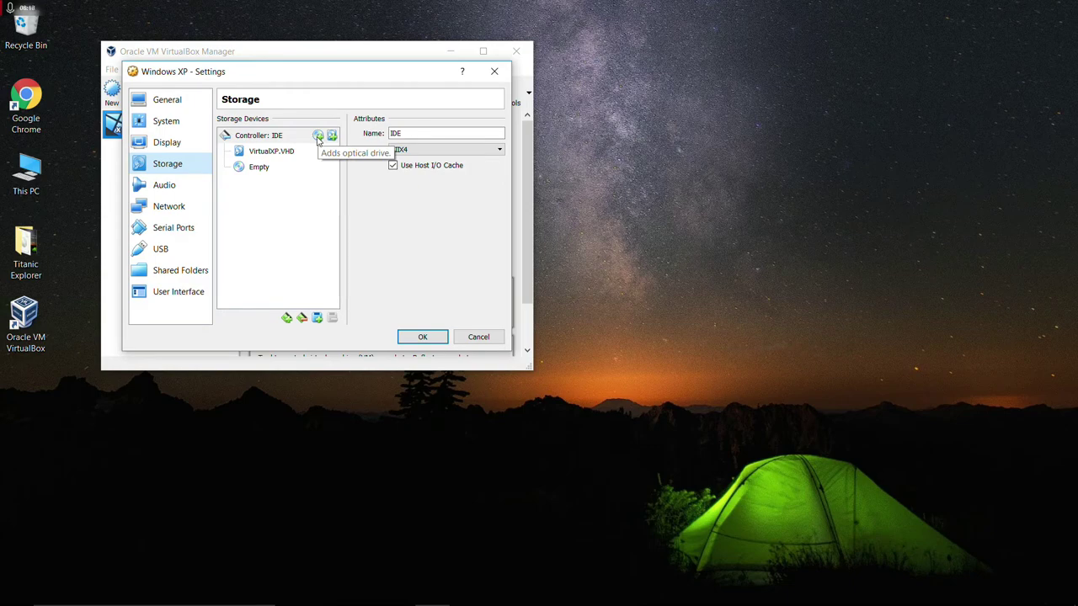
{"action": "left_click", "coordinate": [318, 136]}
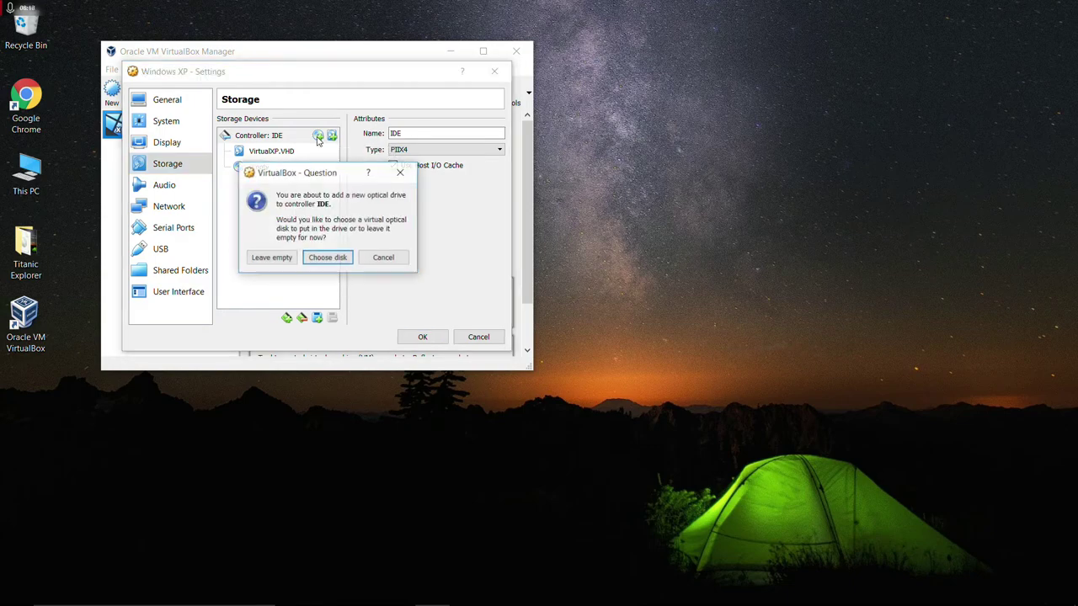
{"action": "left_click", "coordinate": [325, 260]}
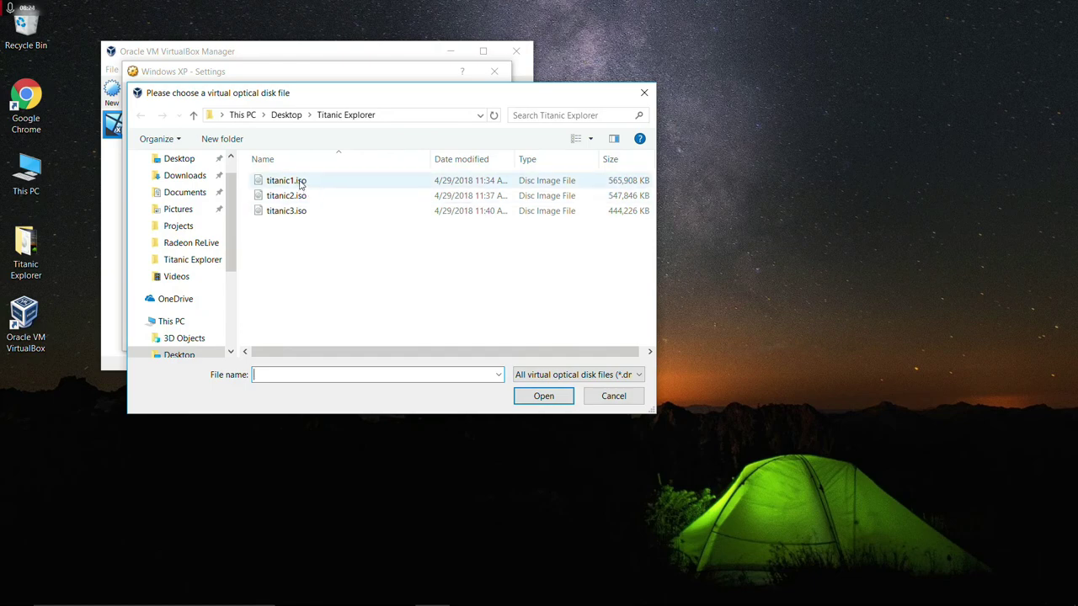
{"action": "double_click", "coordinate": [301, 183]}
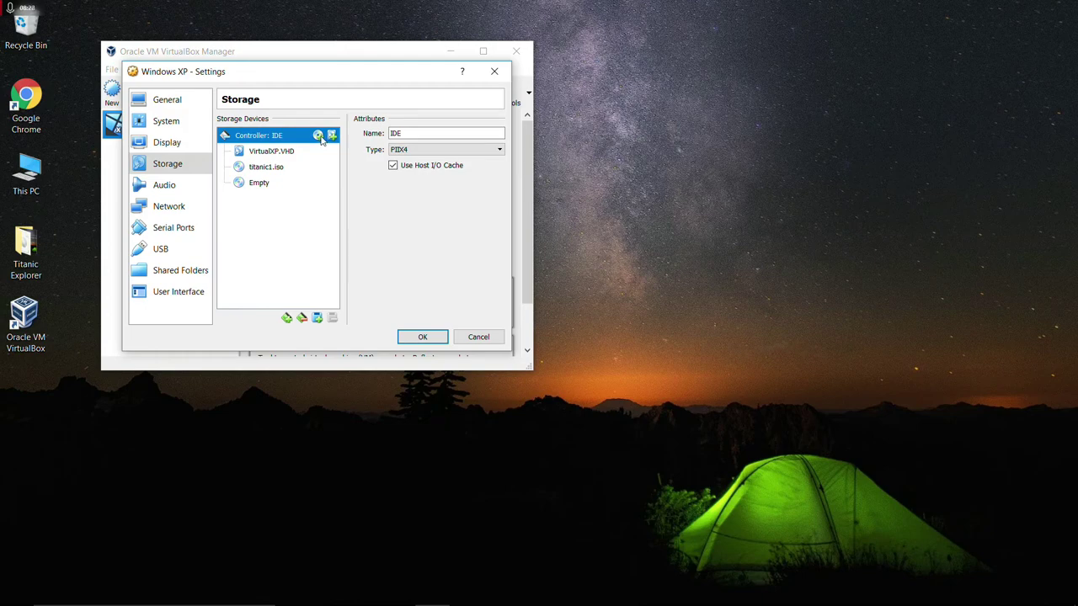
{"action": "left_click", "coordinate": [318, 136]}
{"action": "left_click", "coordinate": [327, 258]}
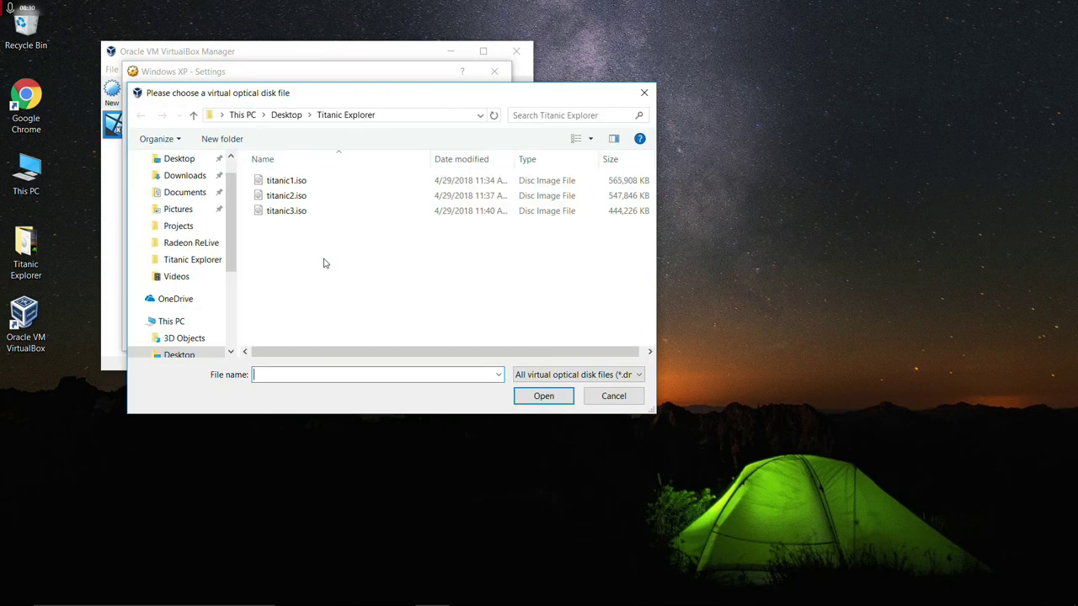
{"action": "double_click", "coordinate": [300, 197]}
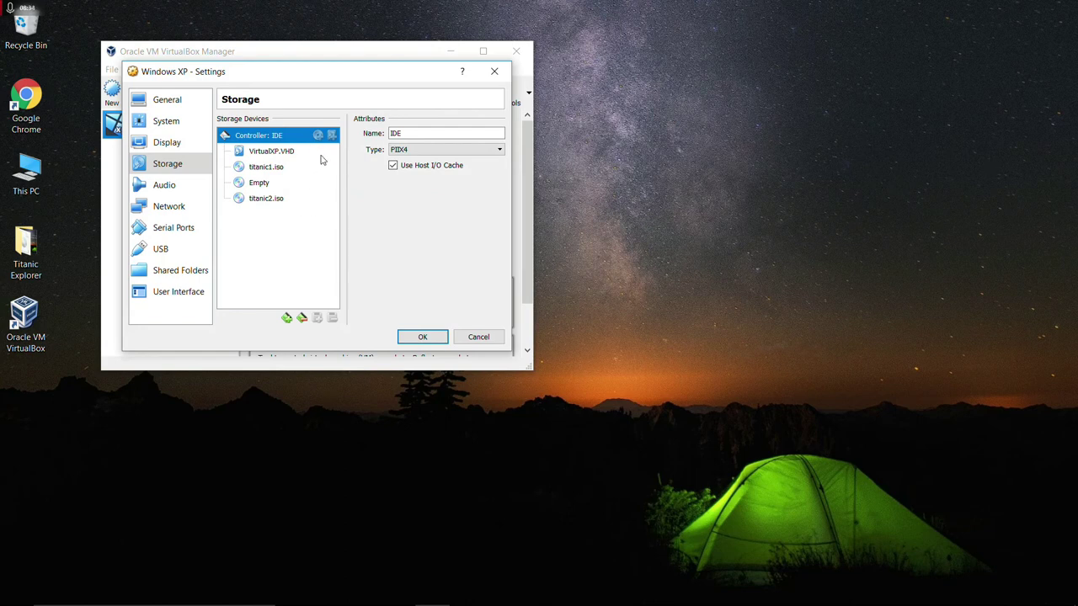
Remove the empty optical drive, add a third drive with titanic3.iso, and save.
{"action": "left_click", "coordinate": [268, 183]}
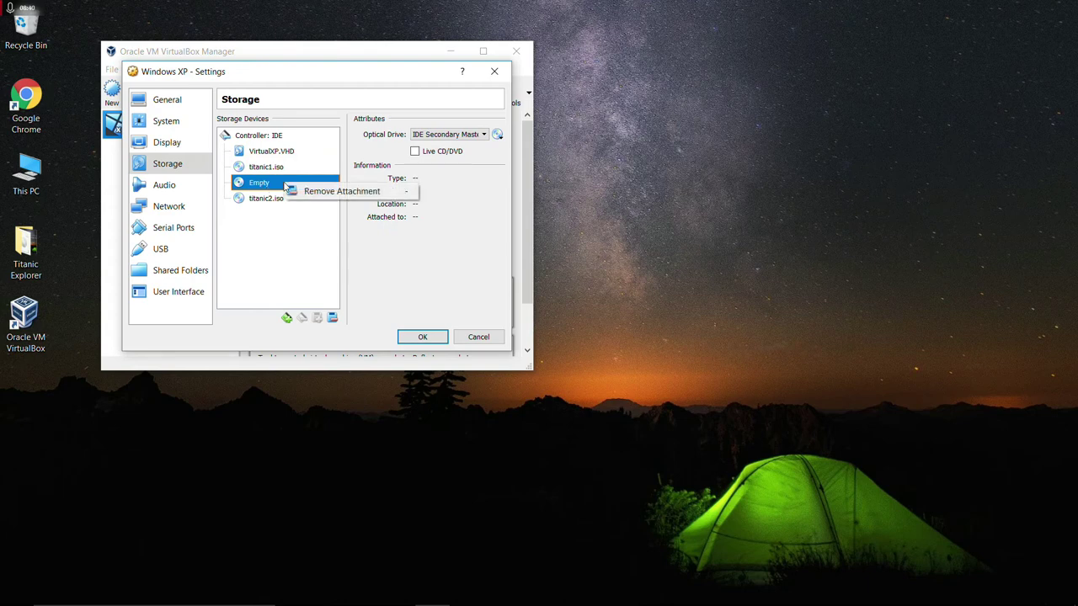
{"action": "right_click", "coordinate": [265, 186]}
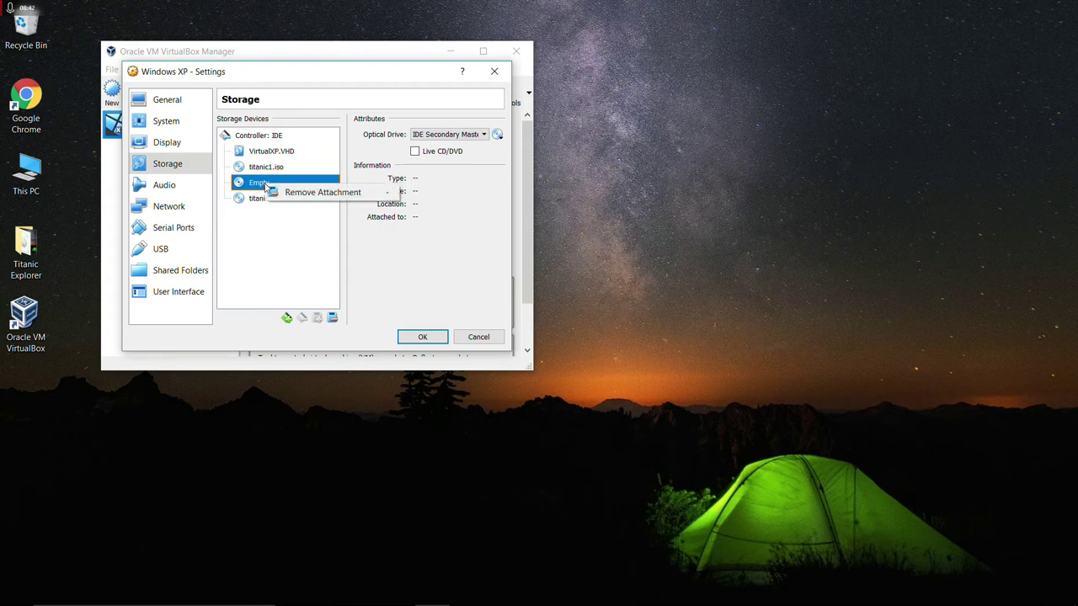
{"action": "left_click", "coordinate": [324, 192]}
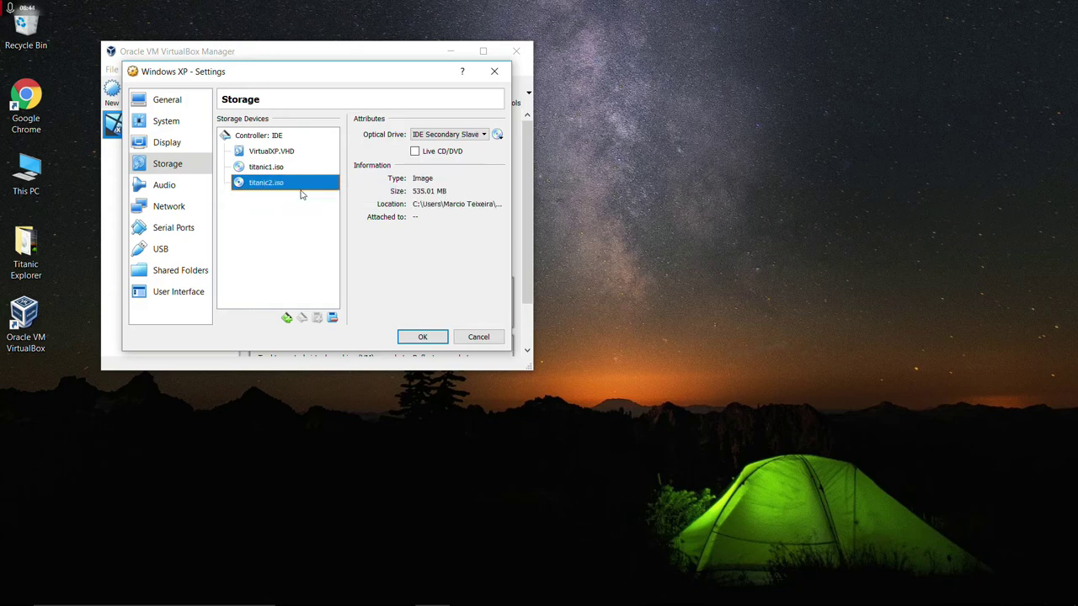
{"action": "left_click", "coordinate": [295, 136]}
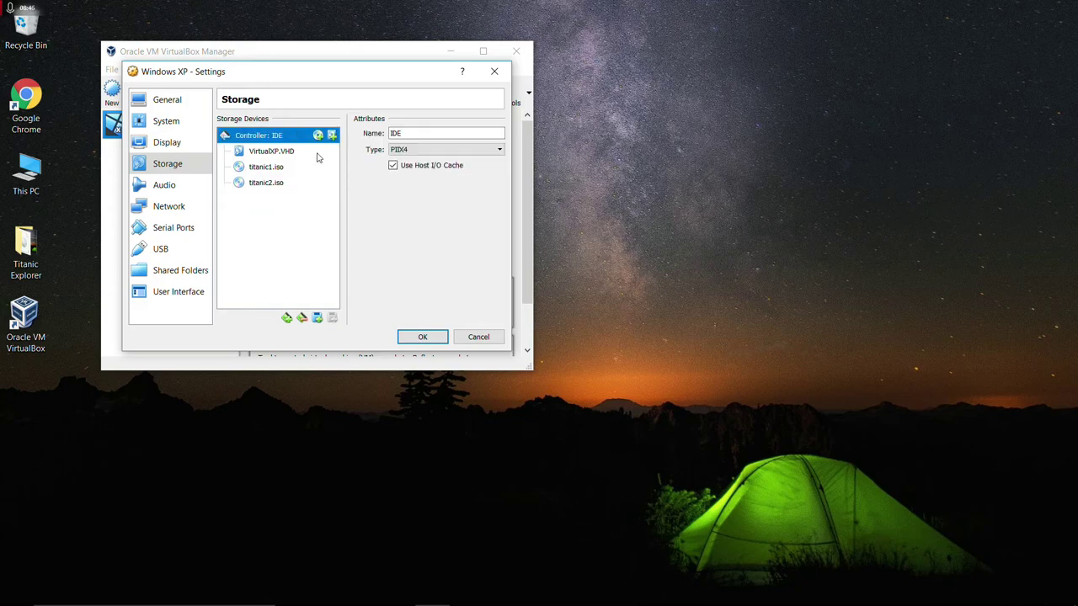
{"action": "left_click", "coordinate": [317, 135]}
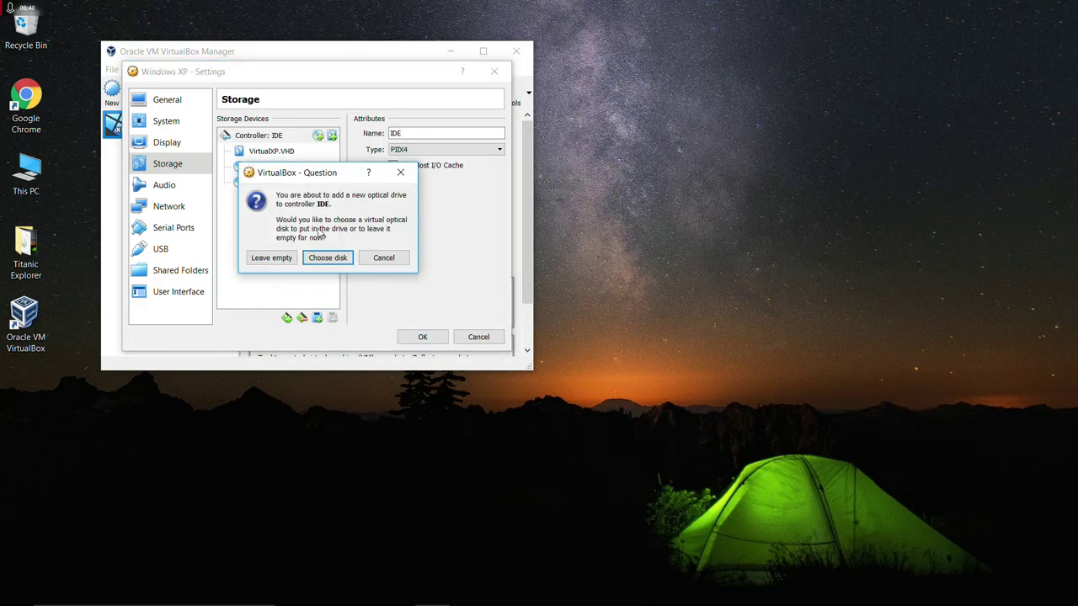
{"action": "left_click", "coordinate": [320, 259]}
{"action": "double_click", "coordinate": [309, 212]}
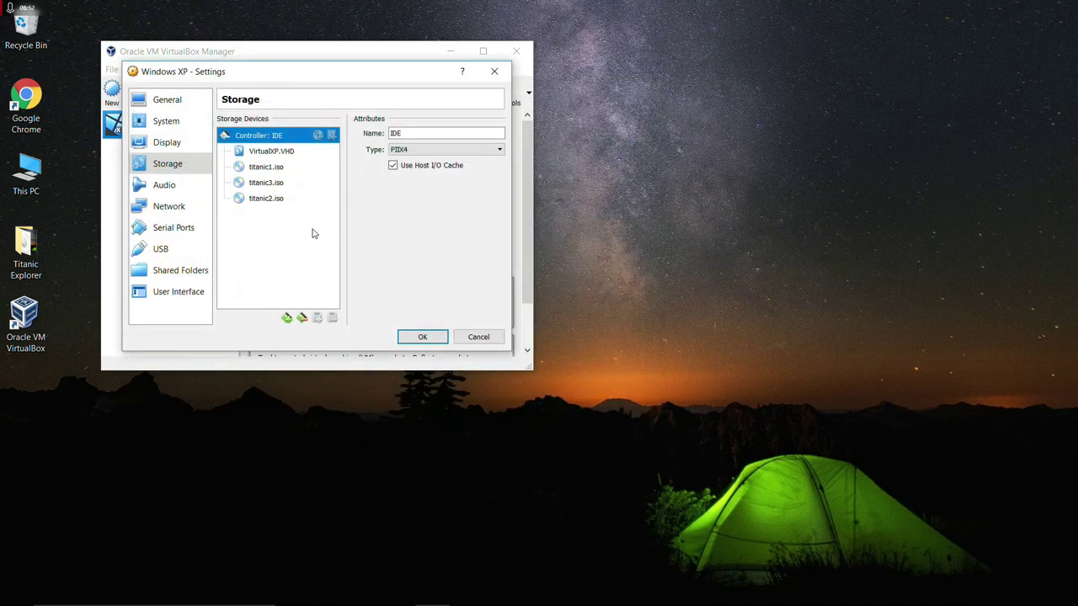
{"action": "left_click", "coordinate": [418, 340]}
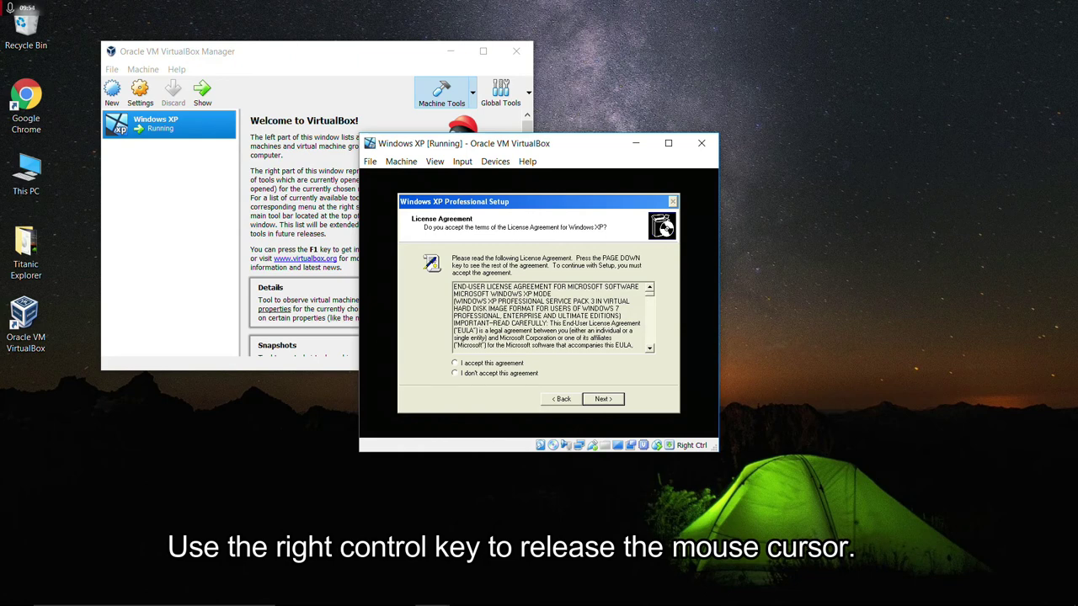
Release the mouse with Right Ctrl, toggle Mouse Integration, and accept the XP licence agreement.
{"action": "key", "text": "Control_R"}
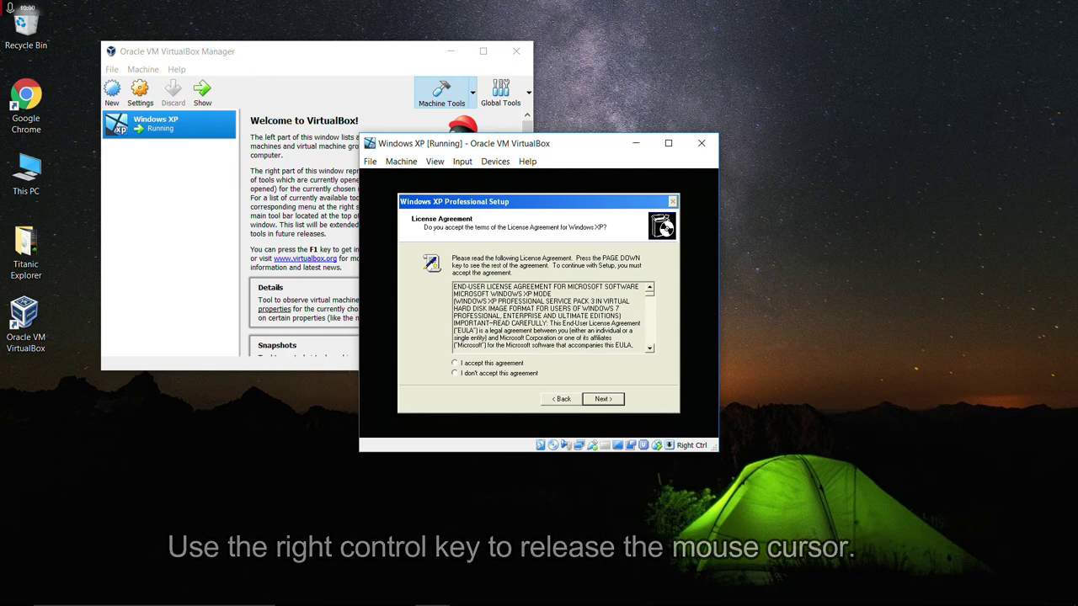
{"action": "left_click", "coordinate": [463, 162]}
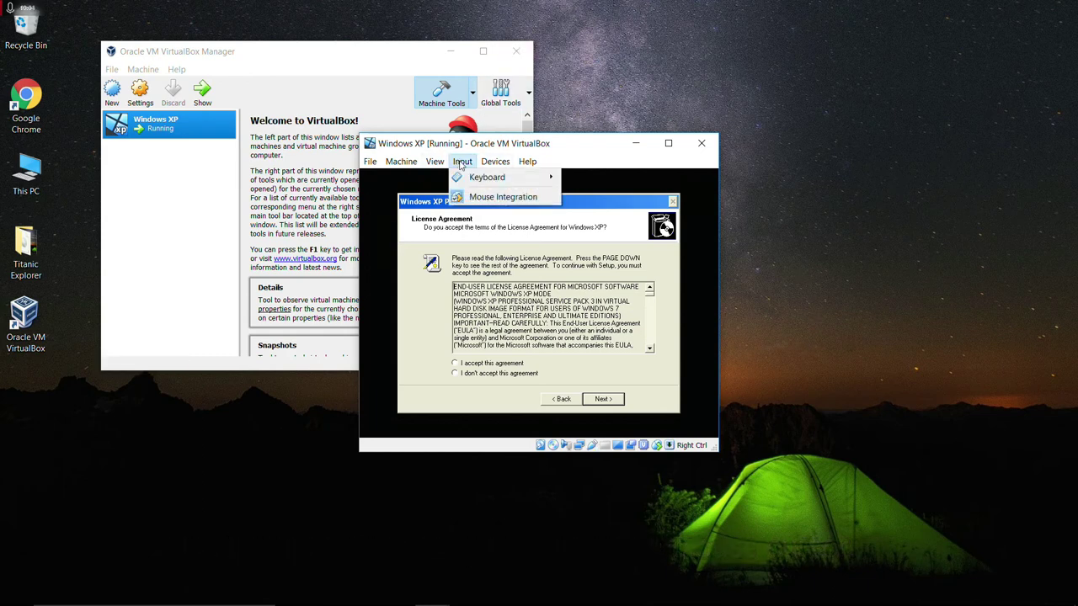
{"action": "left_click", "coordinate": [486, 199]}
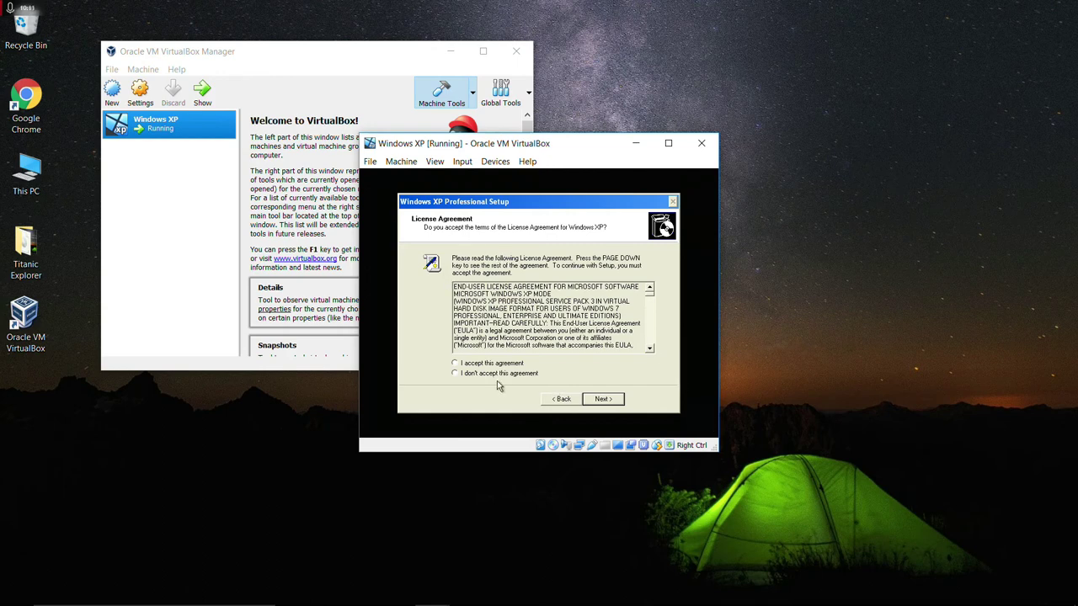
{"action": "left_click", "coordinate": [456, 364]}
Continue past the licence and regional pages, then enter the computer name and administrator password.
{"action": "left_click", "coordinate": [616, 399]}
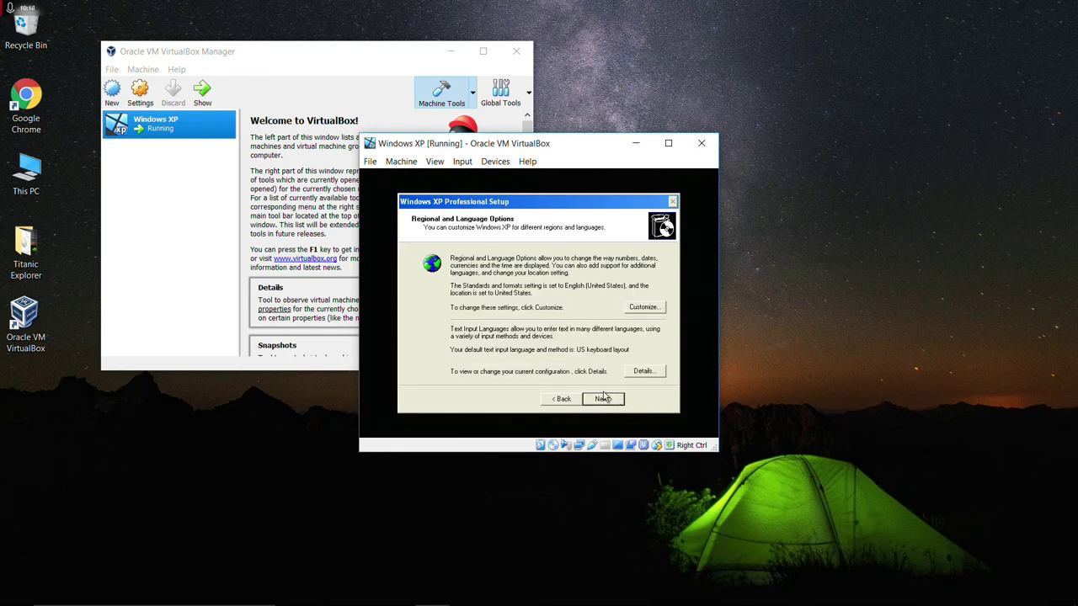
{"action": "left_click", "coordinate": [608, 401]}
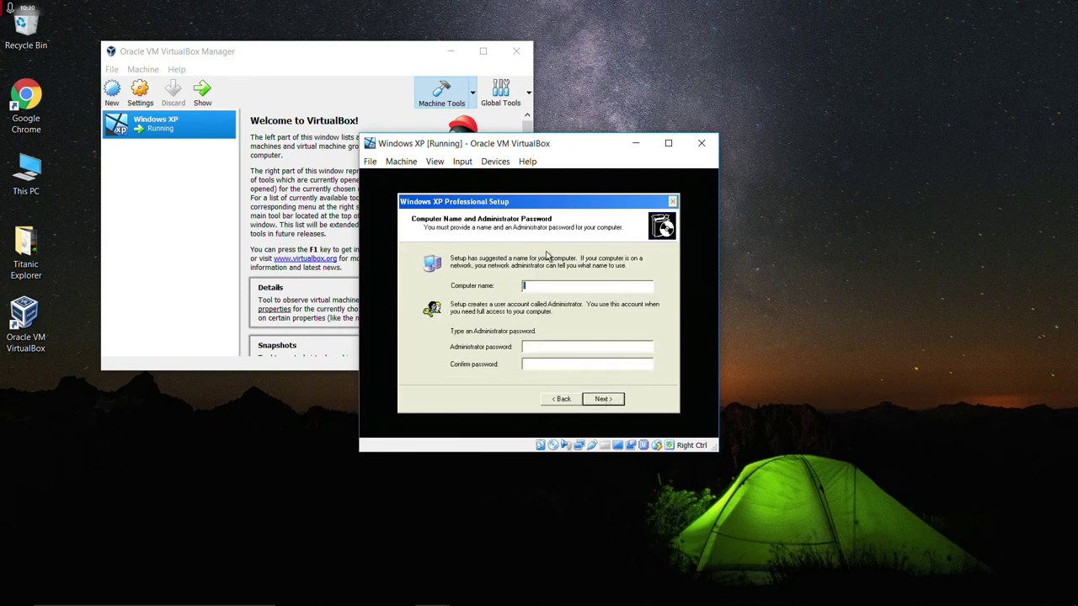
{"action": "type", "text": "titanicpassword"}
{"action": "left_click", "coordinate": [537, 363]}
{"action": "type", "text": "password"}
{"action": "left_click", "coordinate": [608, 401]}
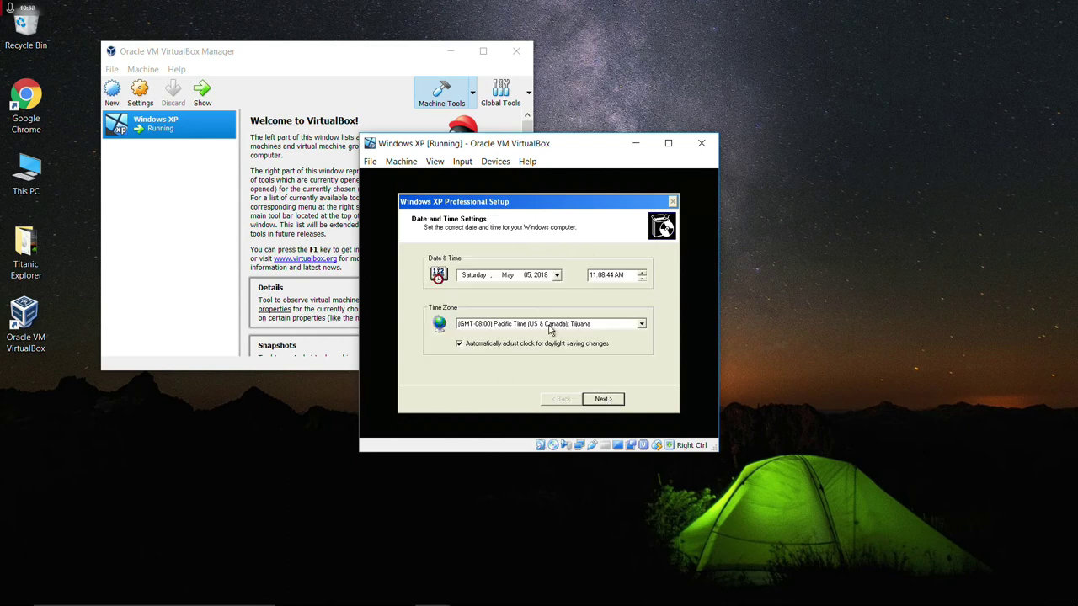
Set the time zone to (GMT-07:00) Mountain Time (US & Canada) and continue.
{"action": "left_click", "coordinate": [556, 328]}
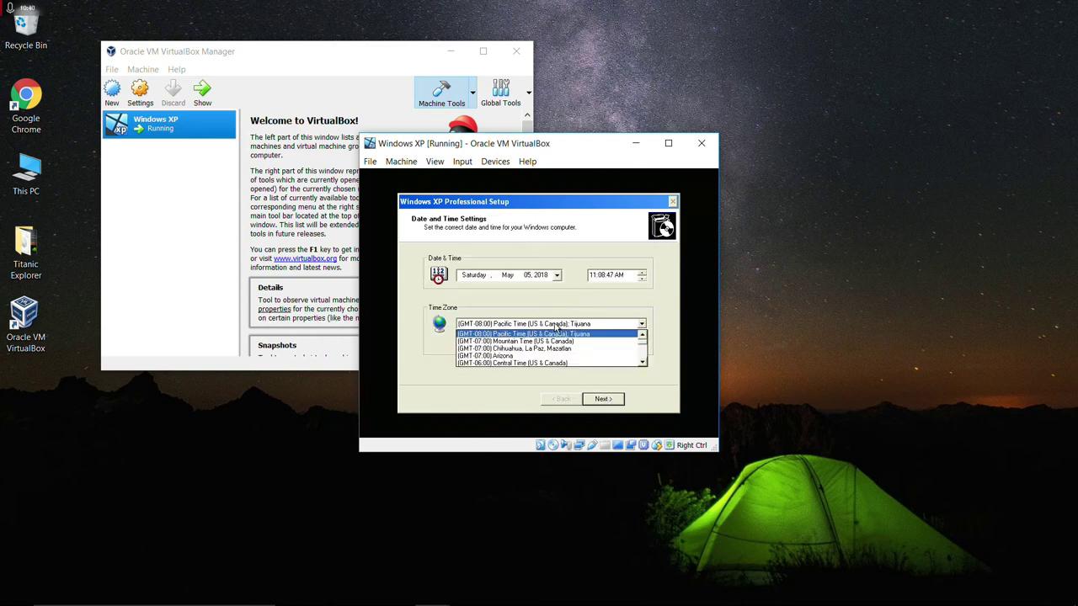
{"action": "left_click", "coordinate": [550, 344]}
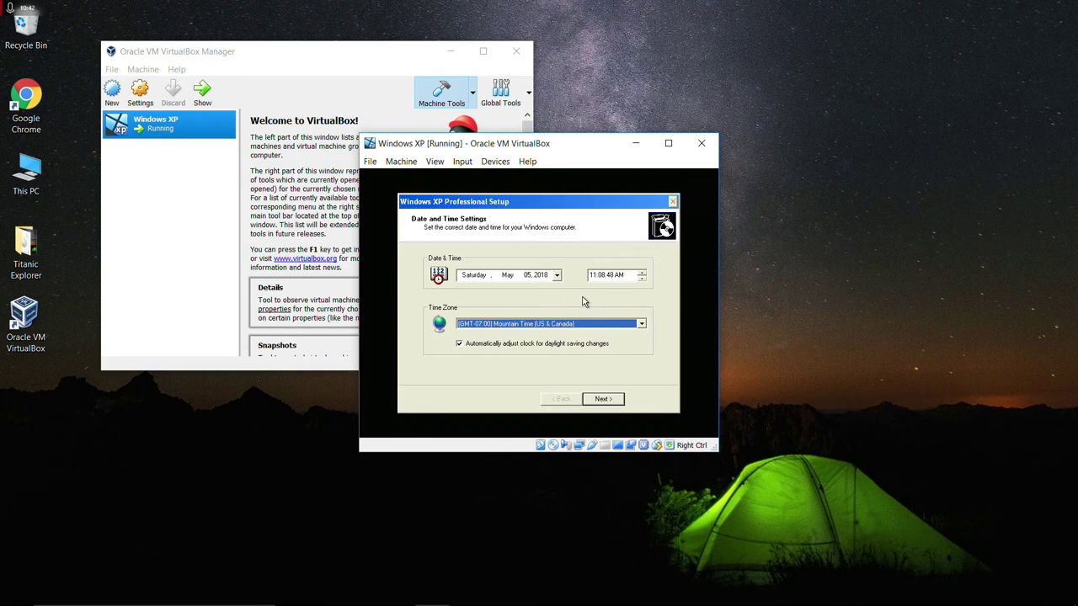
{"action": "left_click", "coordinate": [603, 400]}
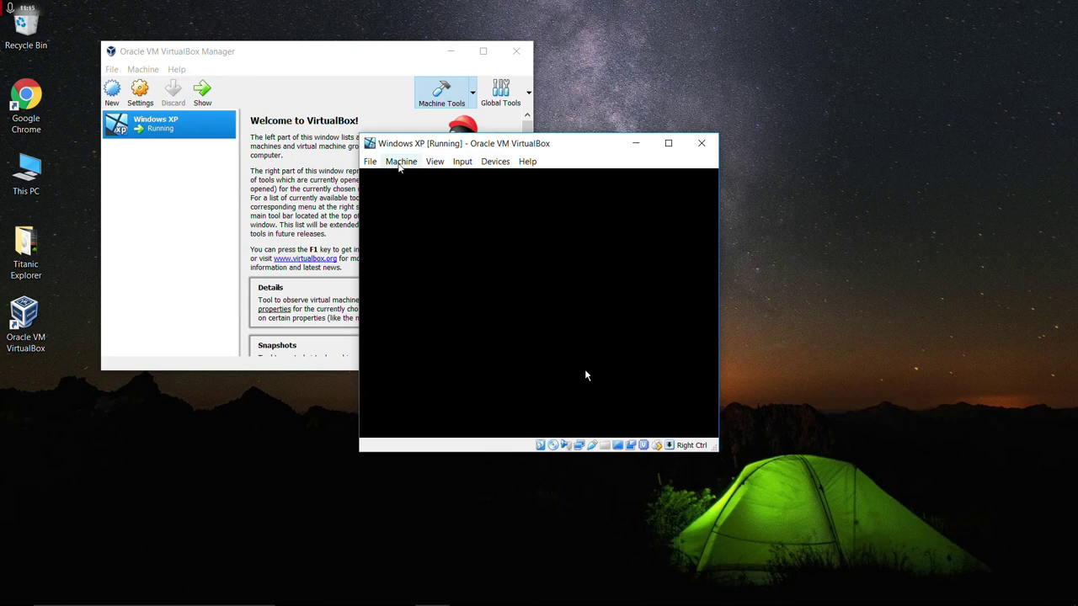
Reset the Windows XP virtual machine from the Machine menu and confirm the reset.
{"action": "left_click", "coordinate": [399, 162]}
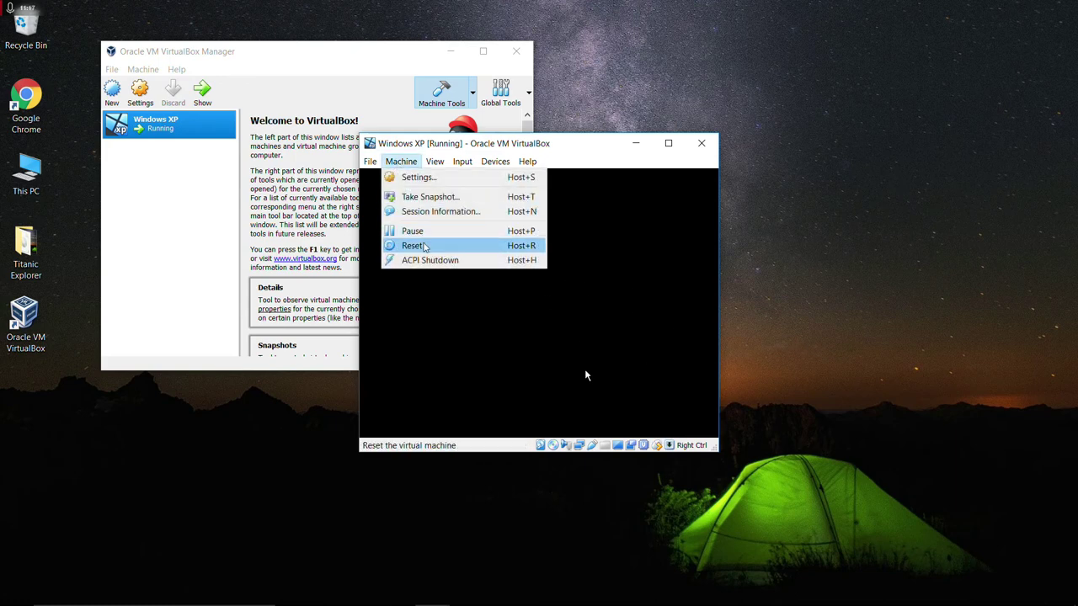
{"action": "left_click", "coordinate": [422, 245]}
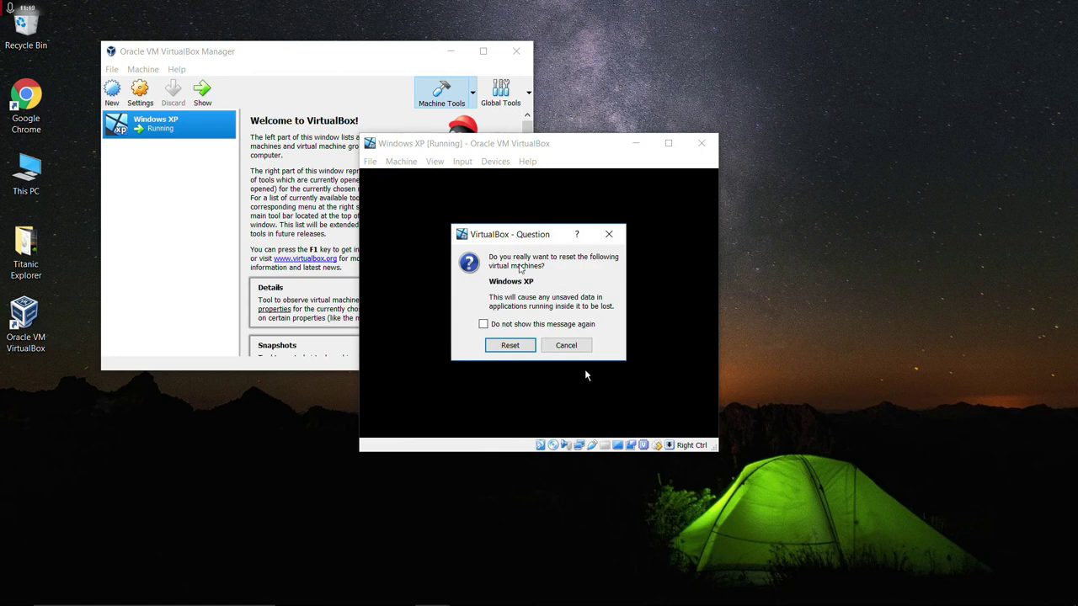
{"action": "left_click", "coordinate": [512, 346]}
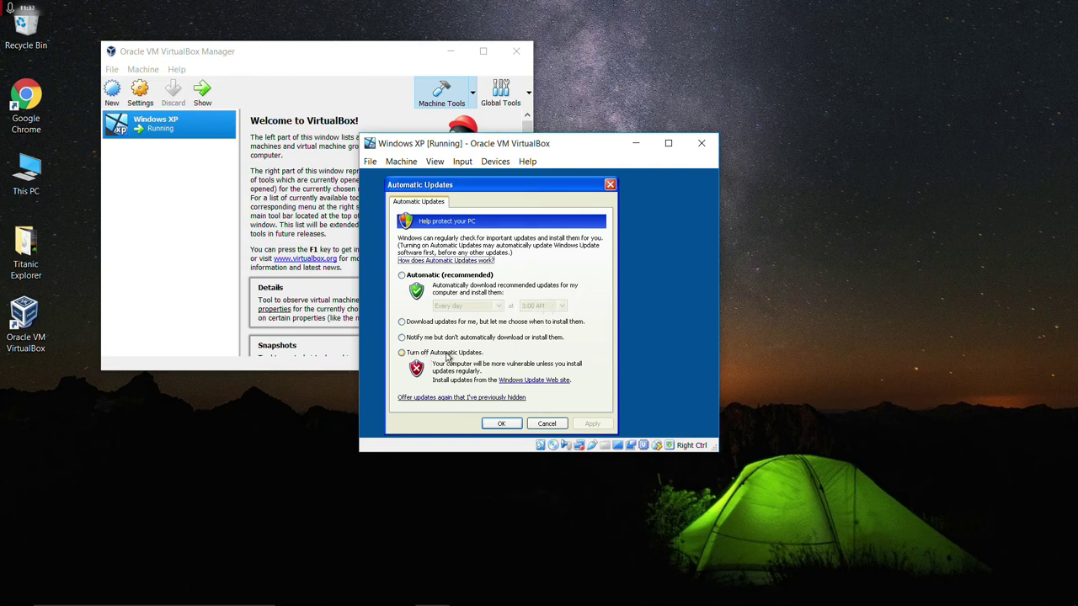
Select Turn off Automatic Updates and apply the setting.
{"action": "left_click", "coordinate": [447, 354]}
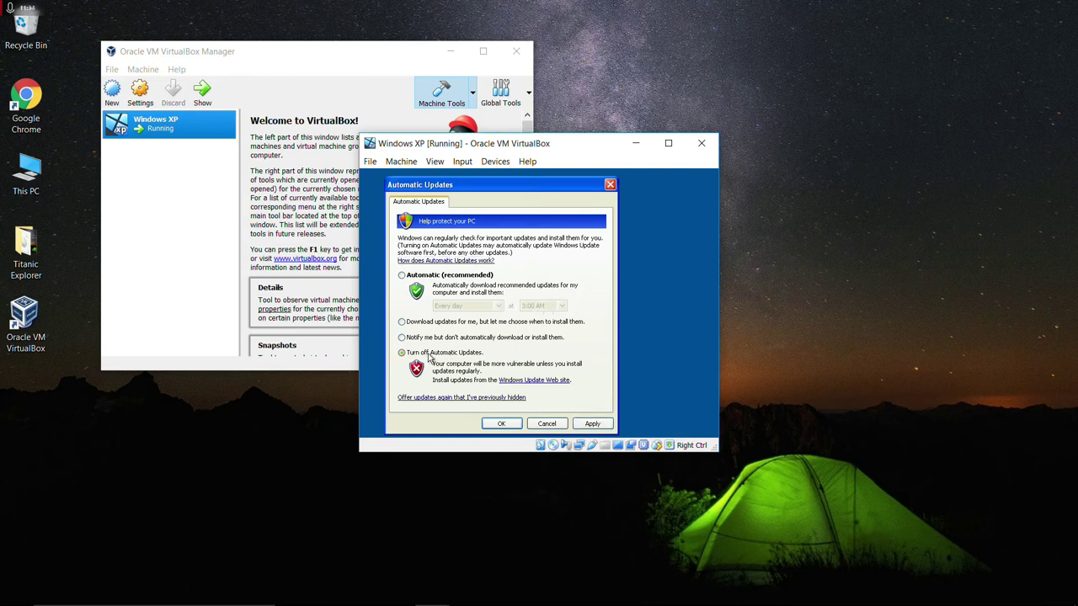
{"action": "left_click", "coordinate": [592, 424]}
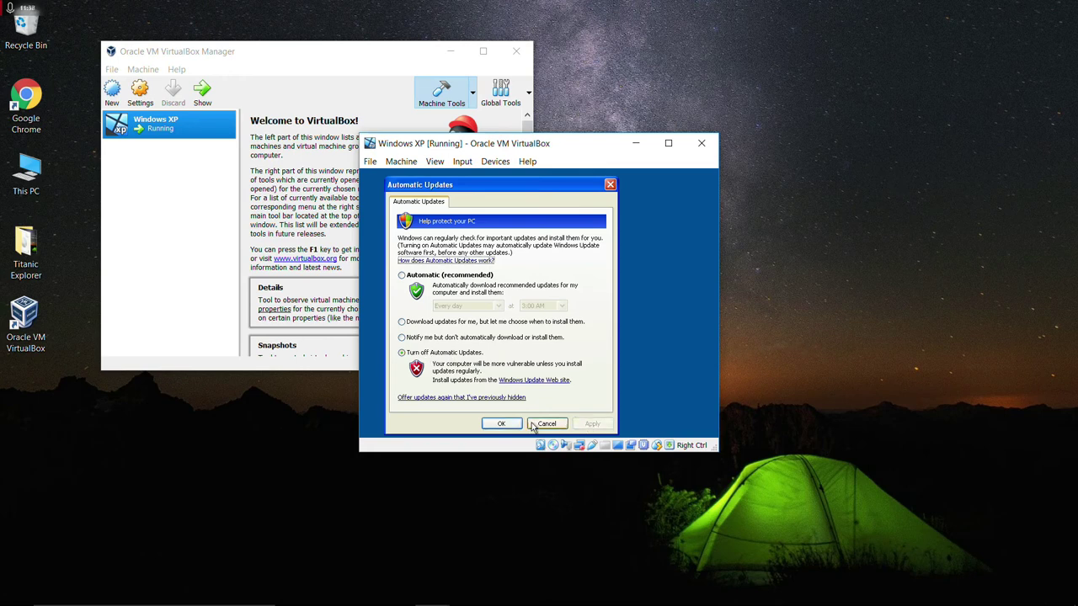
{"action": "left_click", "coordinate": [514, 423]}
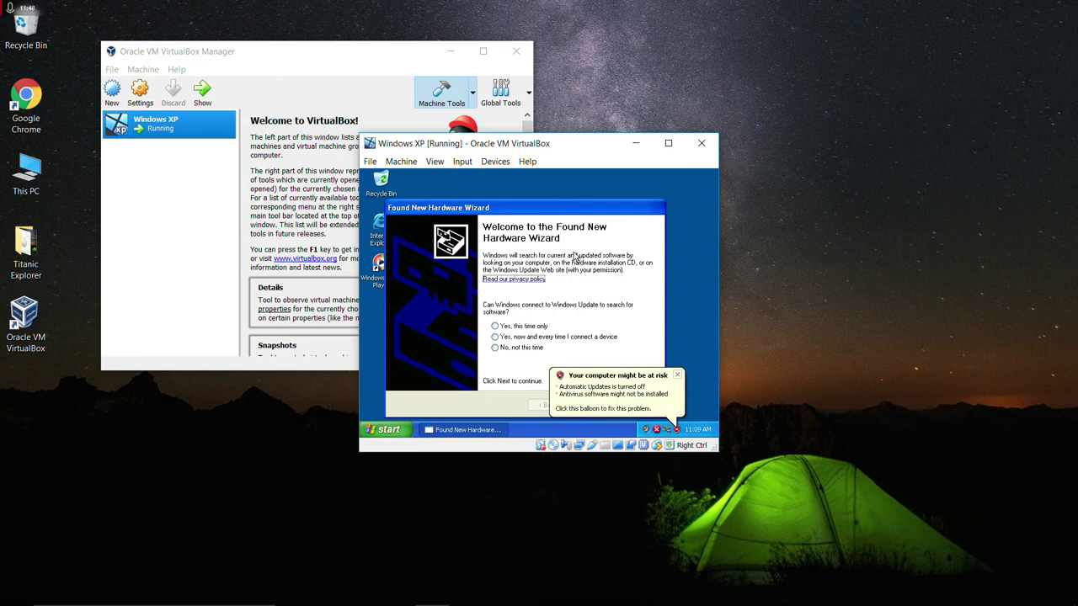
Decline the Windows Update driver search and cancel both Found New Hardware wizards.
{"action": "left_click", "coordinate": [526, 348]}
{"action": "left_click", "coordinate": [677, 374]}
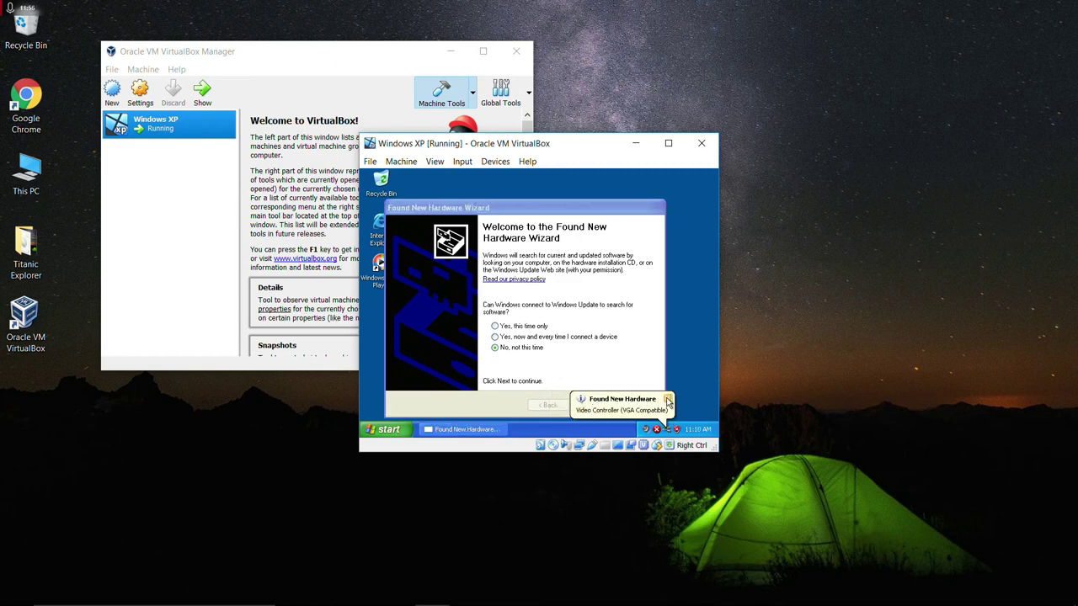
{"action": "left_click", "coordinate": [668, 401]}
{"action": "left_click", "coordinate": [599, 408]}
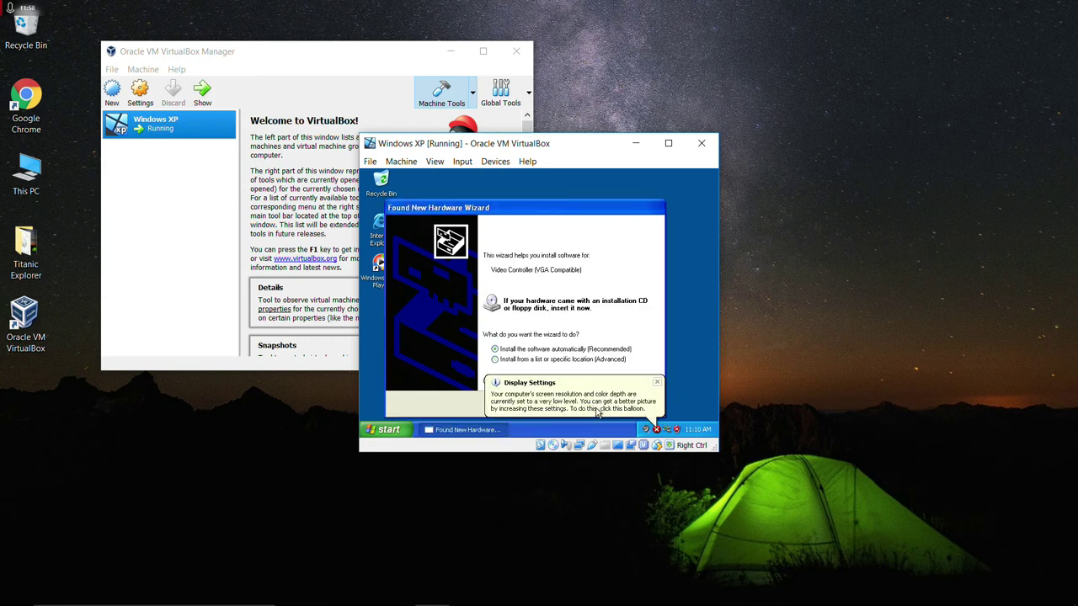
{"action": "left_click", "coordinate": [657, 383]}
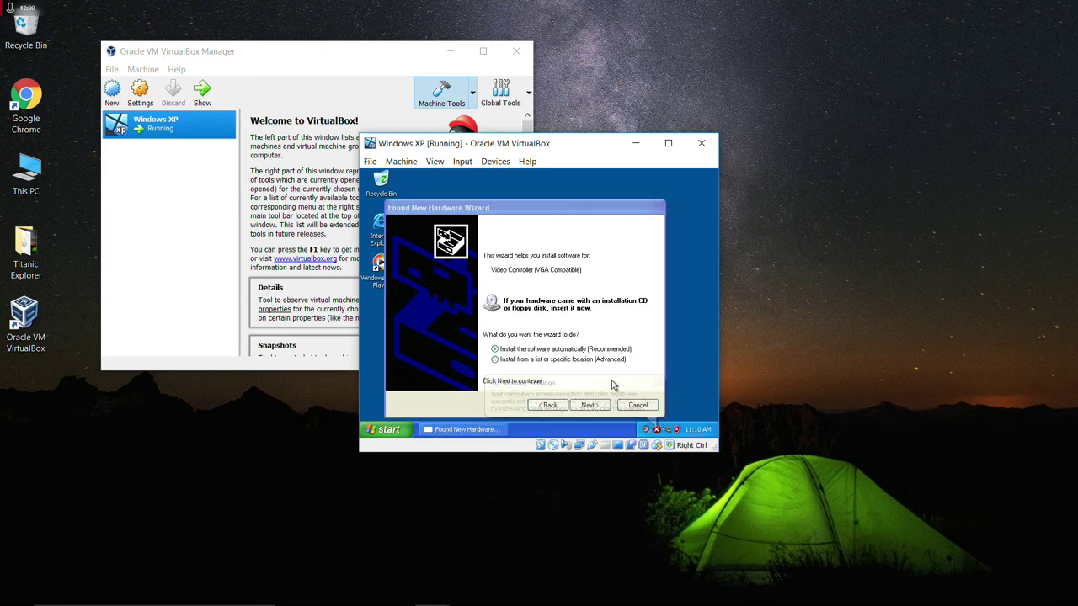
{"action": "left_click", "coordinate": [631, 405]}
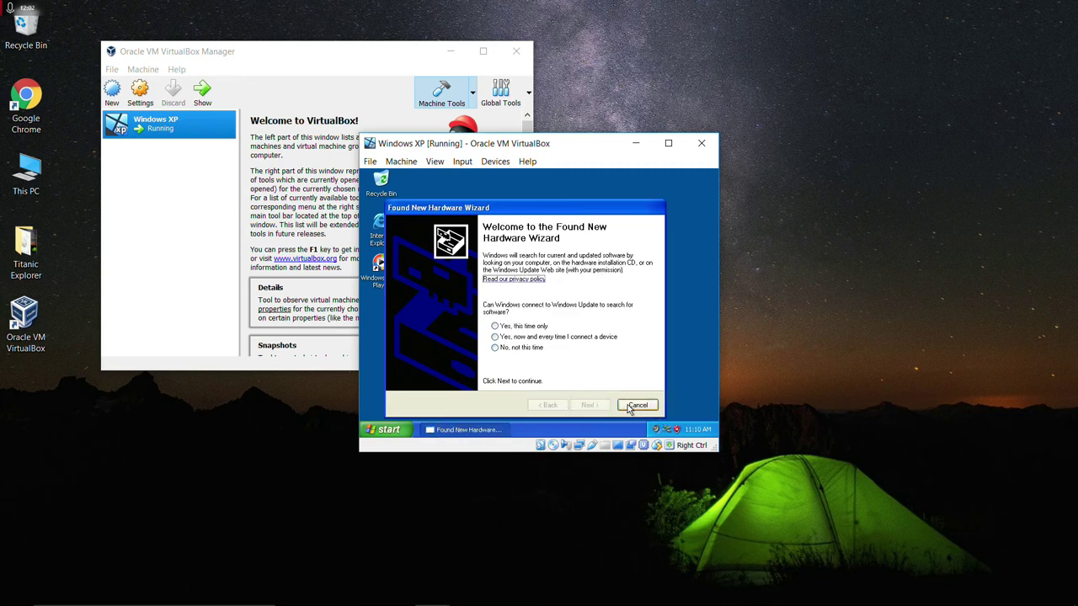
{"action": "left_click", "coordinate": [637, 405]}
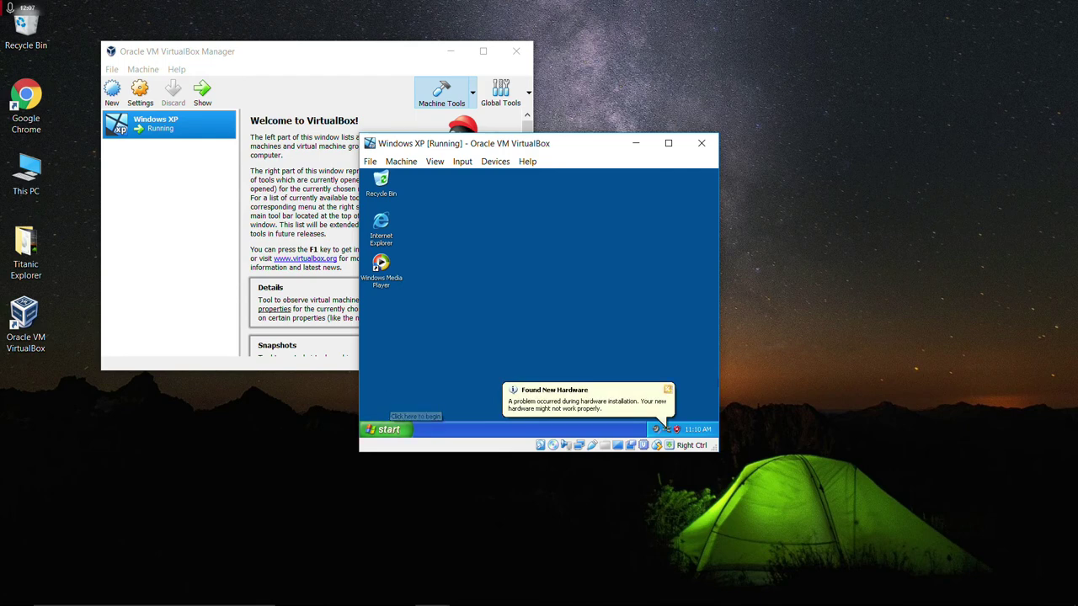
{"action": "left_click", "coordinate": [665, 390]}
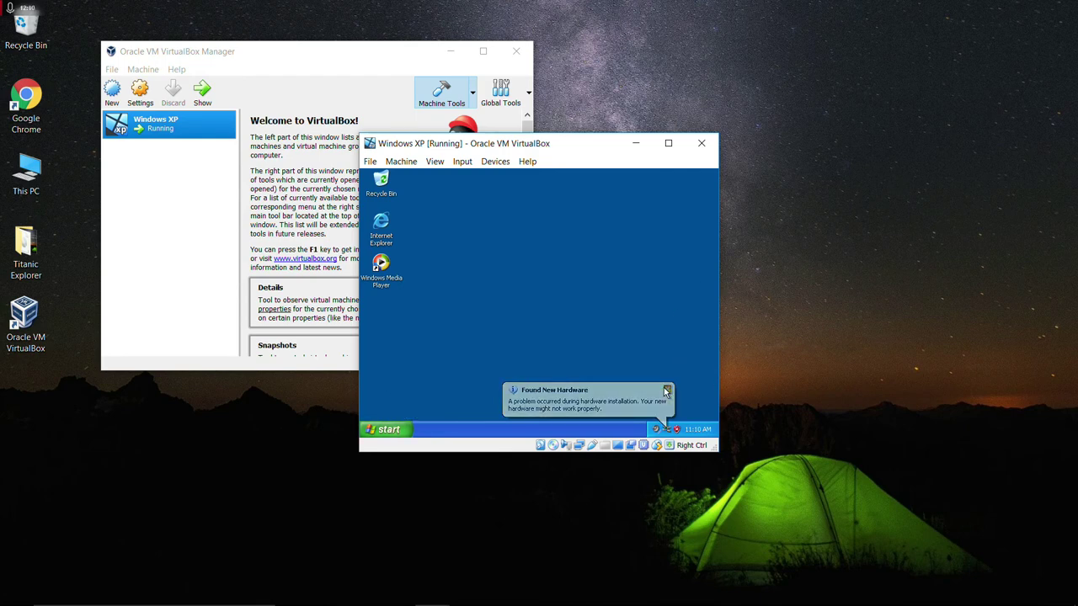
{"action": "left_click", "coordinate": [383, 429]}
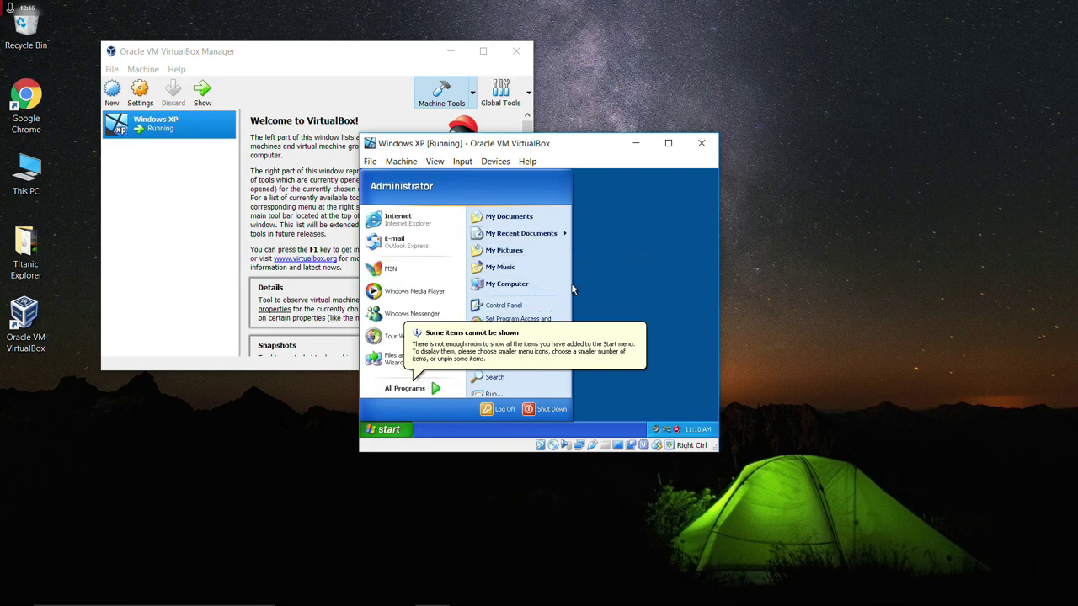
Open the TITANIC (D:) disc from My Computer and run INSTALL, confirming the InstallShield prompt.
{"action": "left_click", "coordinate": [518, 283]}
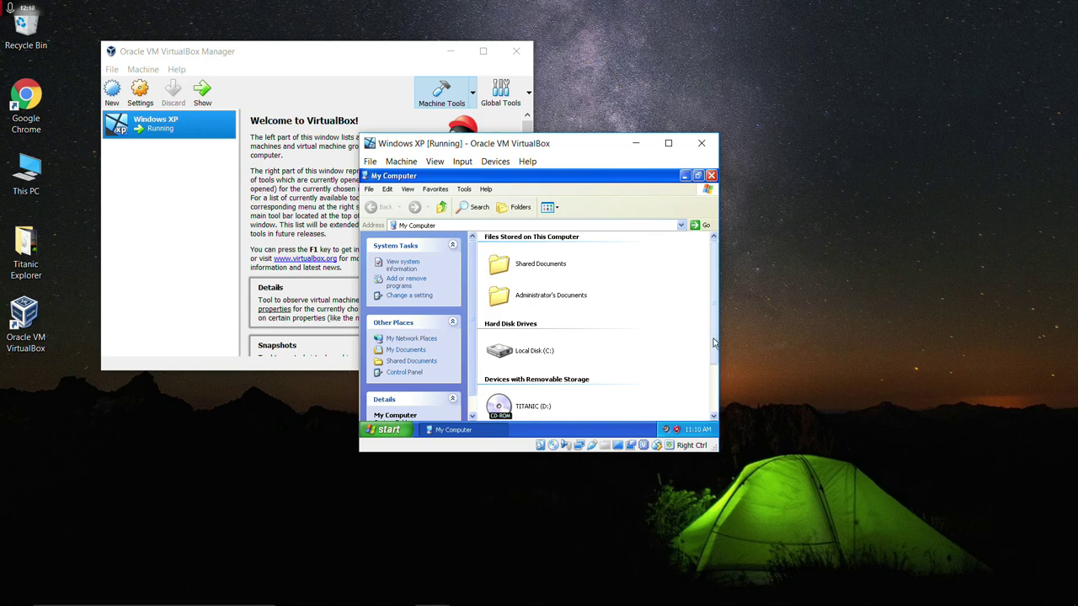
{"action": "left_click_drag", "start_coordinate": [713, 343], "coordinate": [707, 392]}
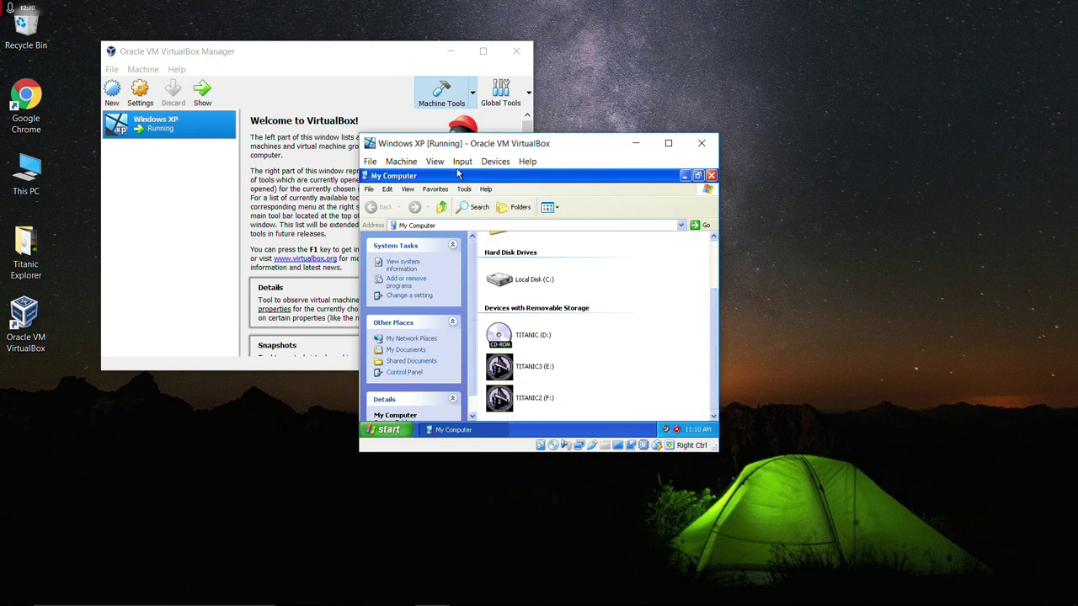
{"action": "mouse_move", "coordinate": [534, 341]}
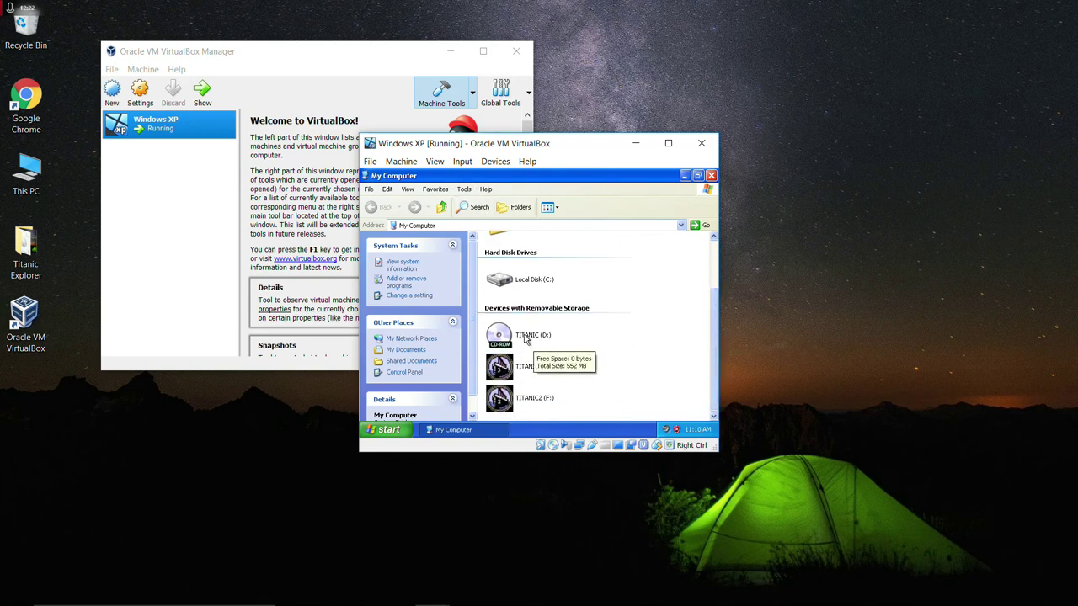
{"action": "left_click", "coordinate": [501, 338]}
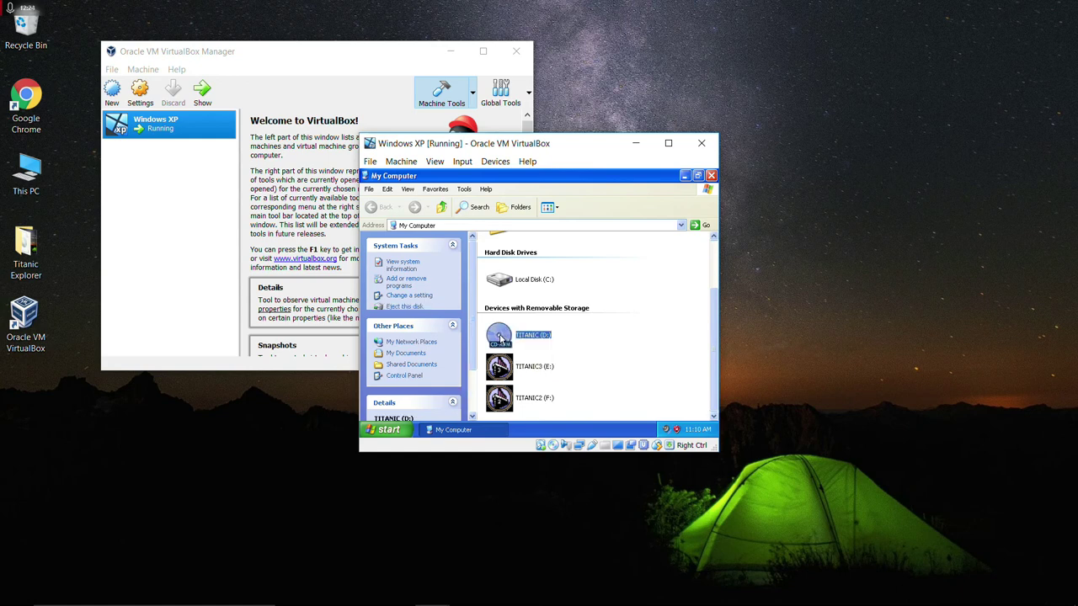
{"action": "double_click", "coordinate": [501, 338]}
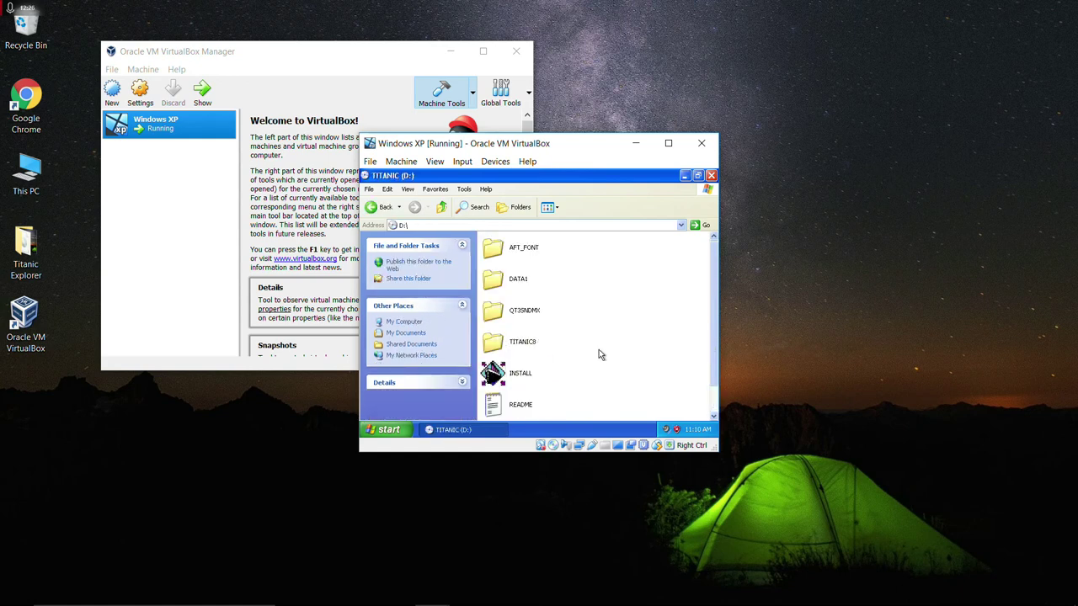
{"action": "double_click", "coordinate": [503, 378]}
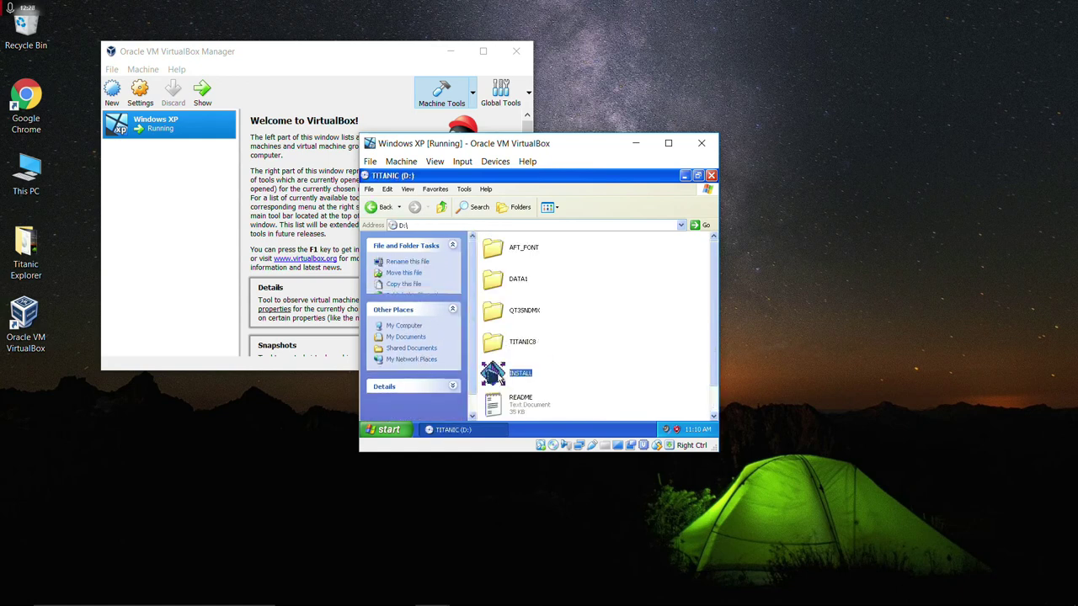
{"action": "left_click", "coordinate": [533, 328]}
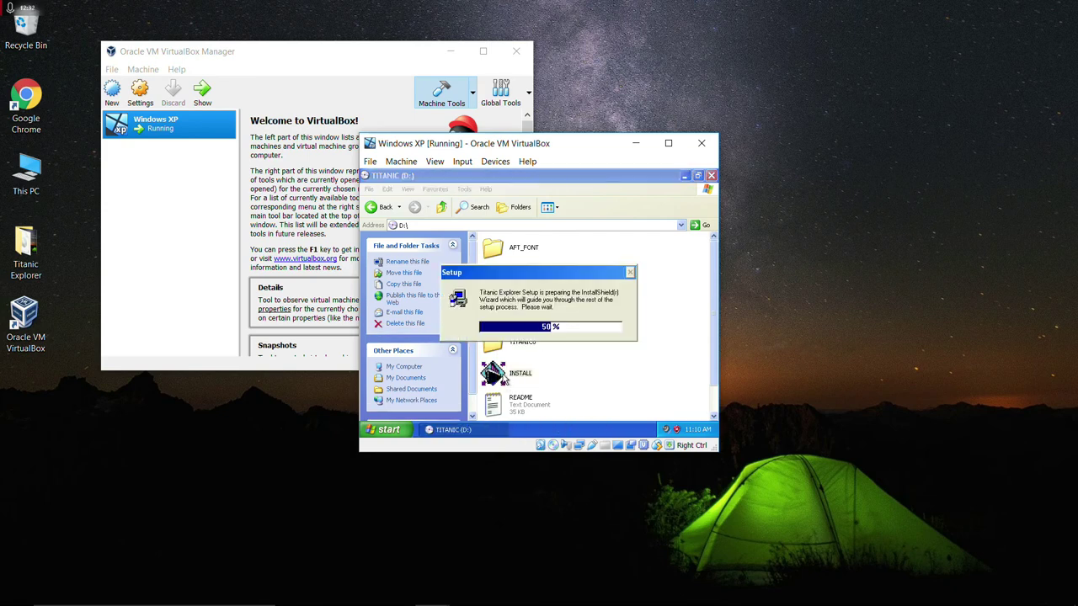
Install Titanic Explorer to C:\Program Files\Fox\Titanic Explorer with the default program folder, accepting the license.
{"action": "left_click", "coordinate": [593, 392]}
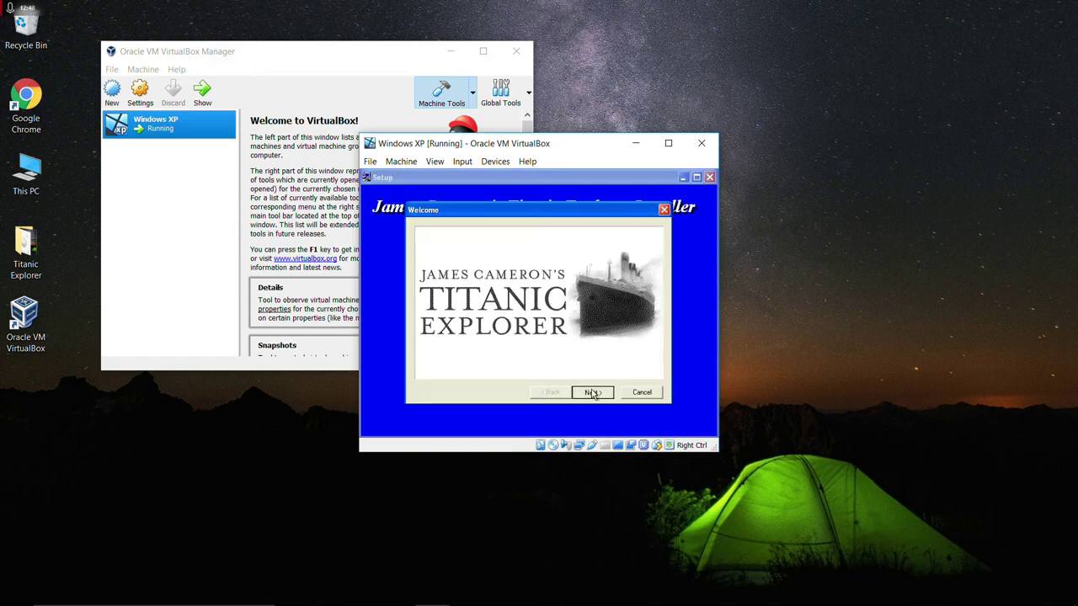
{"action": "left_click", "coordinate": [593, 392]}
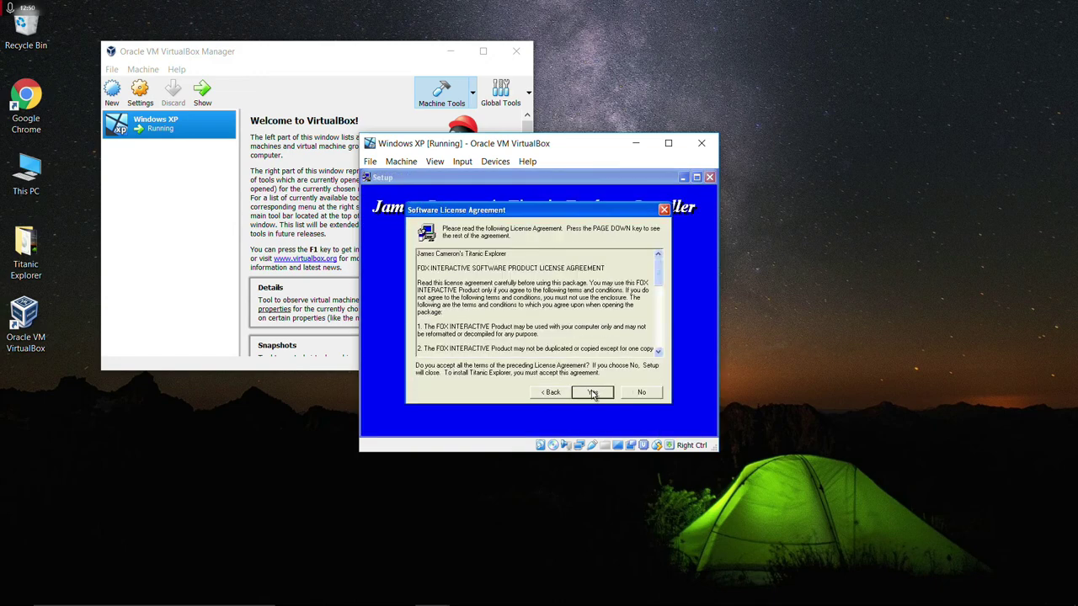
{"action": "left_click", "coordinate": [593, 393]}
{"action": "left_click", "coordinate": [593, 392]}
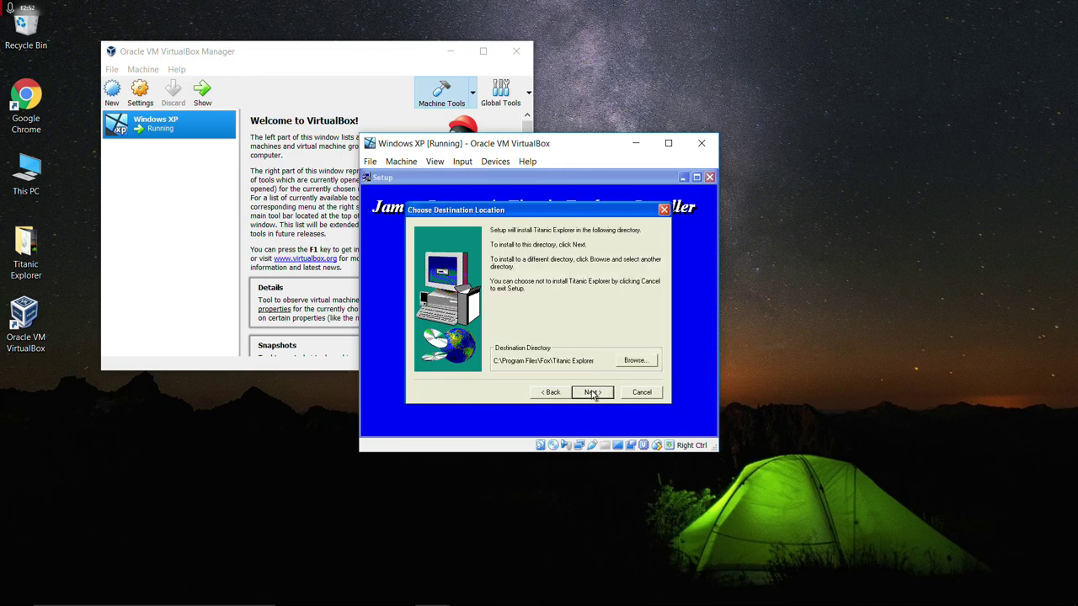
{"action": "left_click", "coordinate": [592, 392]}
{"action": "left_click", "coordinate": [593, 393]}
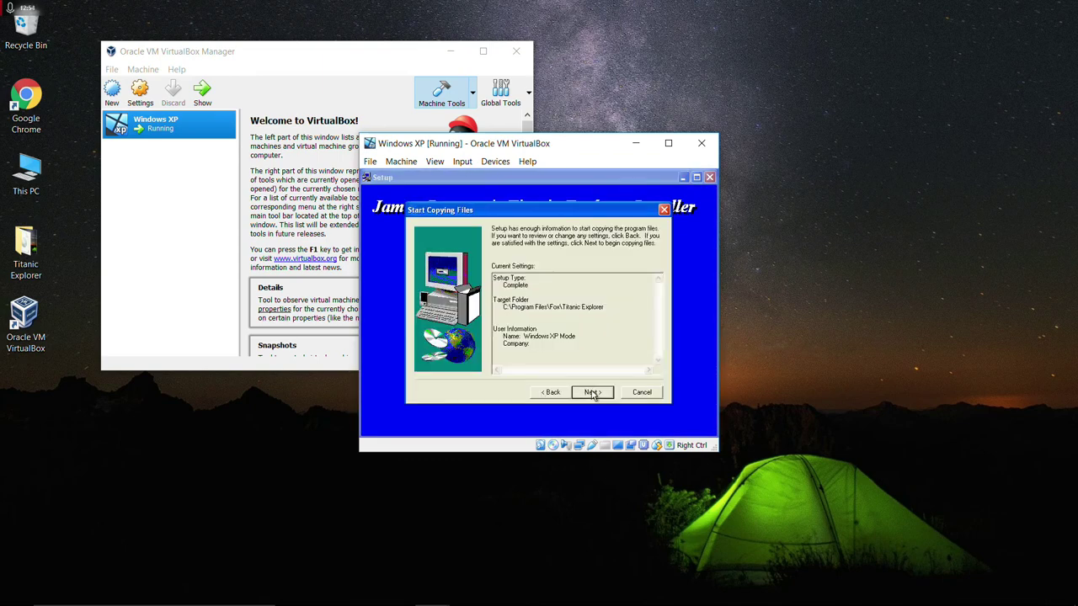
{"action": "left_click", "coordinate": [593, 392]}
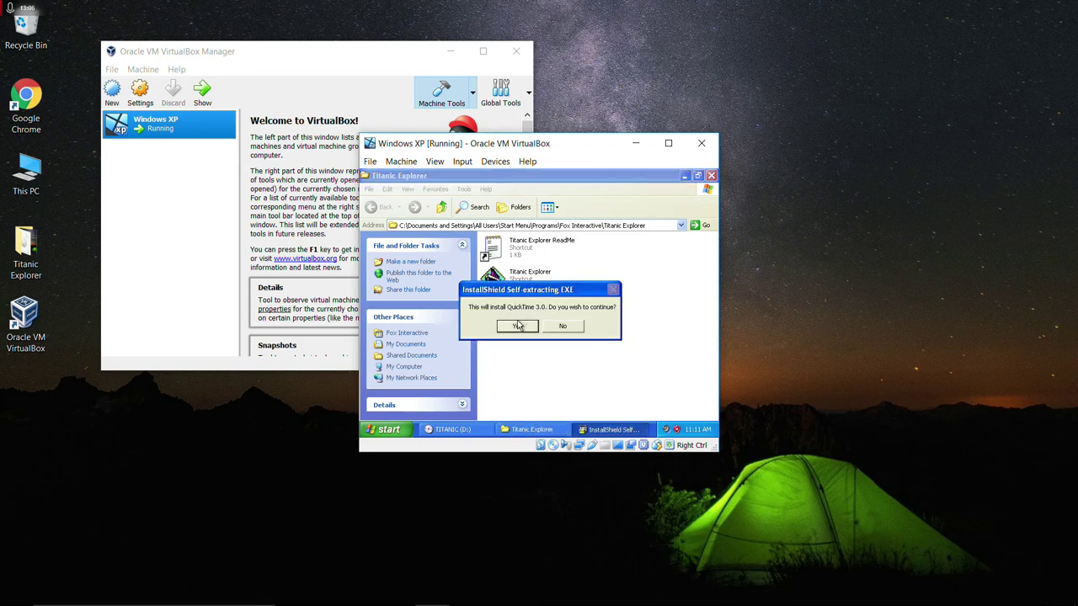
Install QuickTime 3.0 with the default setup type, plugin locations and program folder, accepting the license.
{"action": "left_click", "coordinate": [517, 326]}
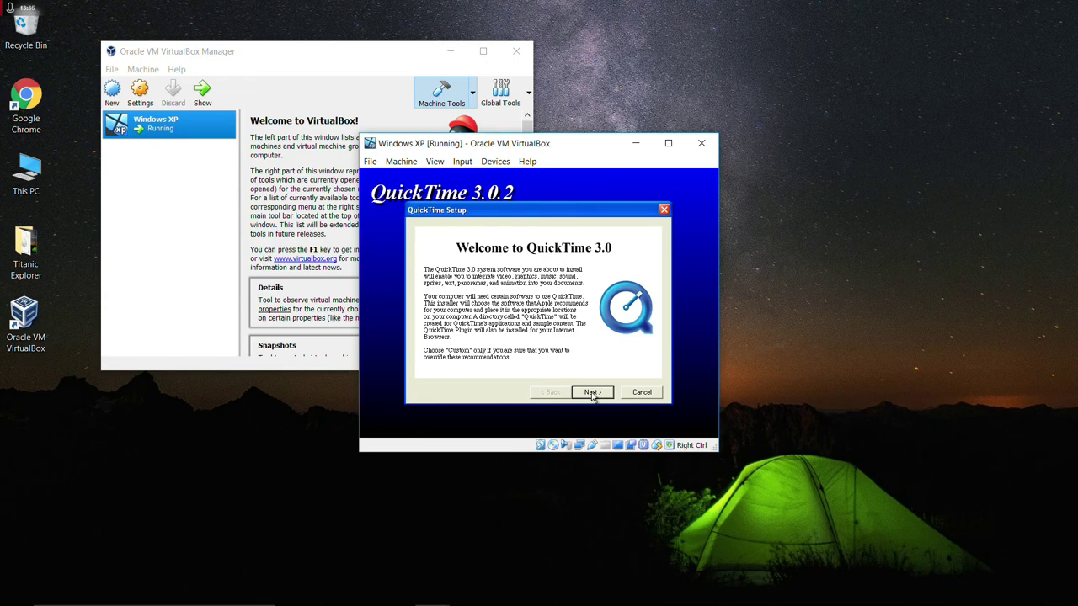
{"action": "left_click", "coordinate": [593, 393]}
{"action": "left_click", "coordinate": [592, 392]}
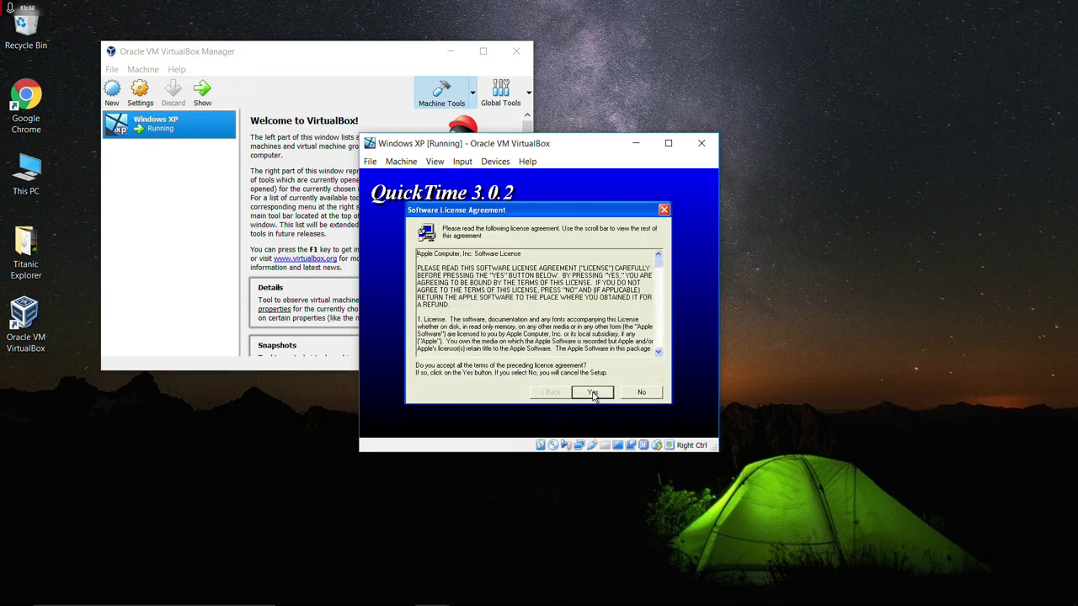
{"action": "left_click", "coordinate": [593, 393]}
{"action": "left_click", "coordinate": [593, 393]}
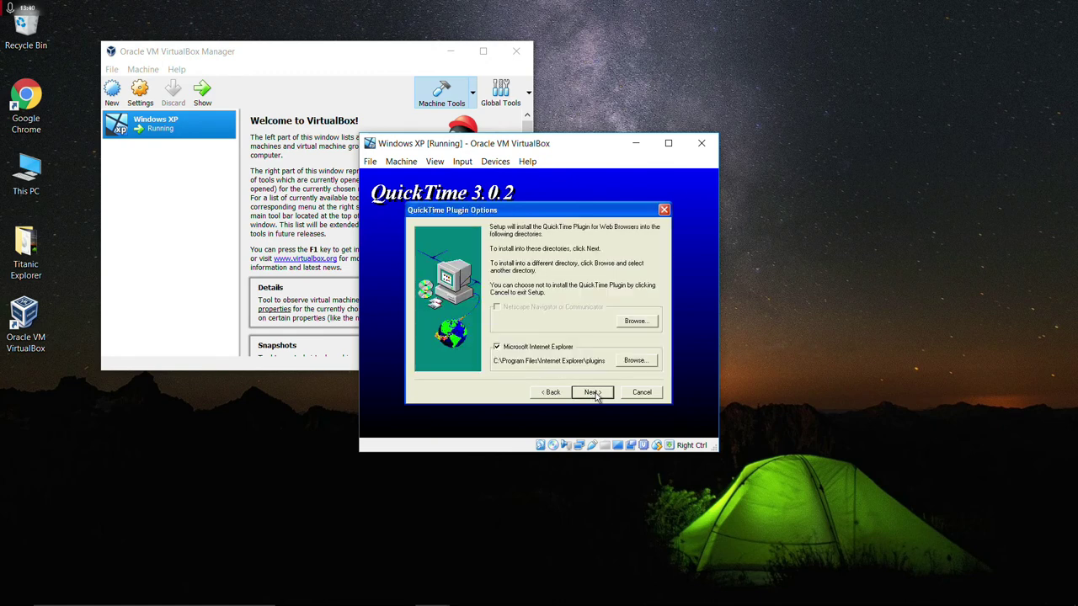
{"action": "left_click", "coordinate": [592, 393]}
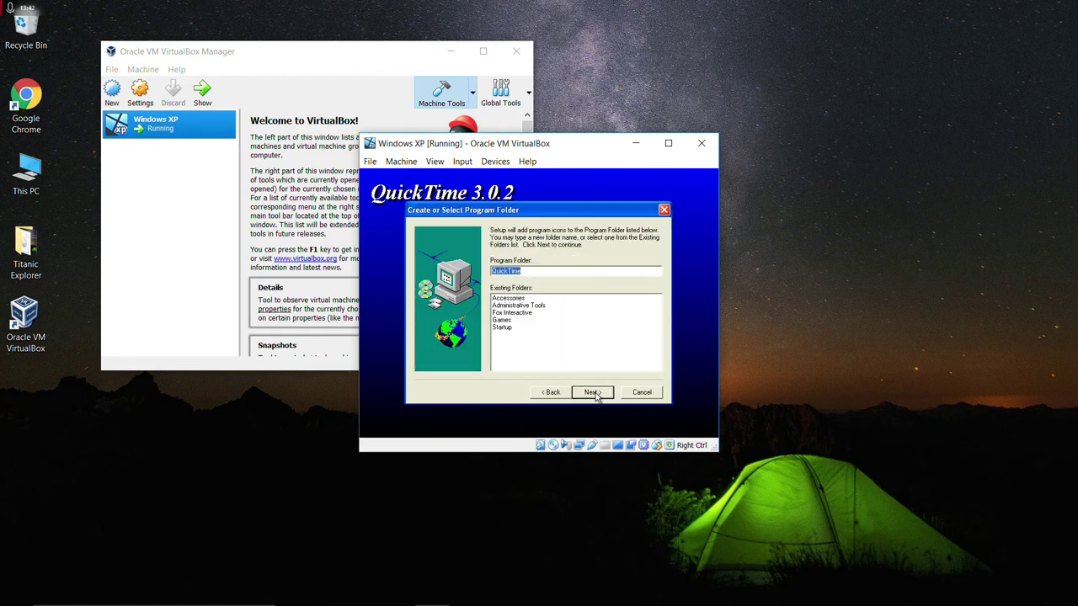
{"action": "left_click", "coordinate": [592, 392]}
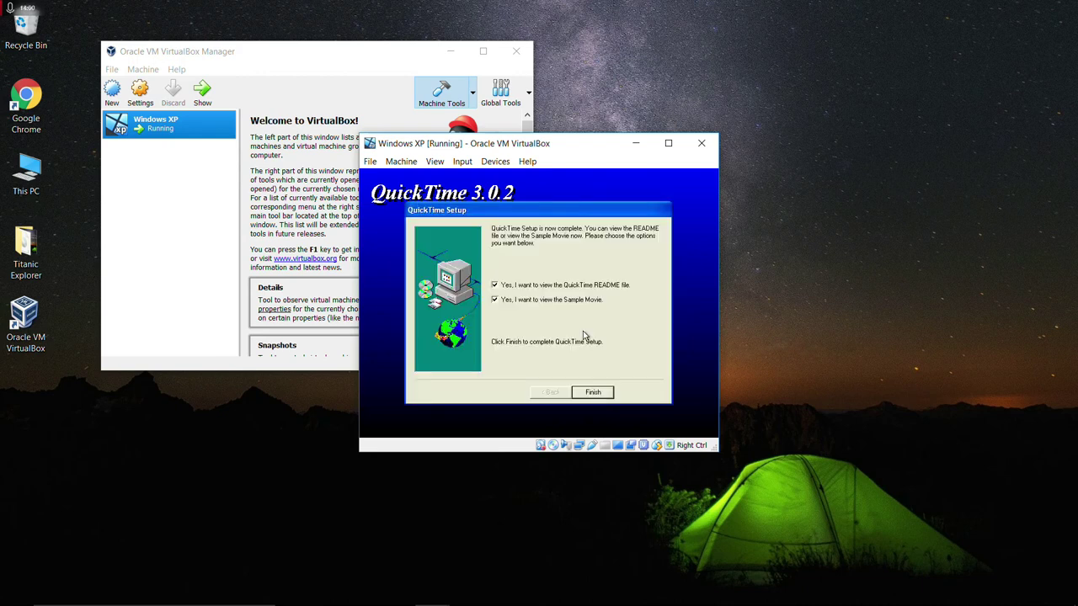
Uncheck README and Sample Movie and finish the QuickTime setup.
{"action": "left_click", "coordinate": [551, 288]}
{"action": "left_click", "coordinate": [542, 303]}
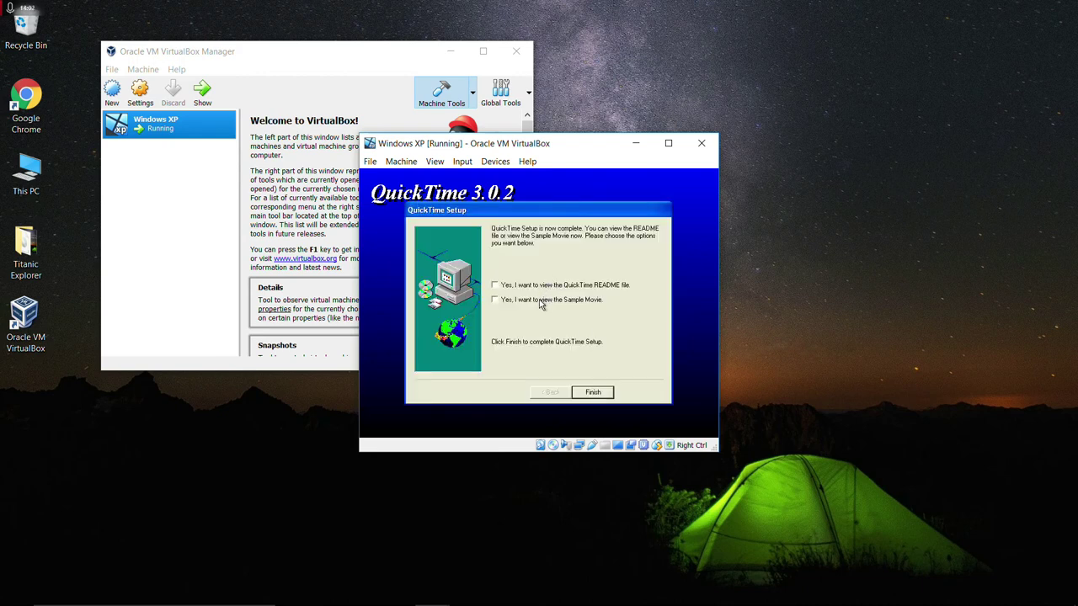
{"action": "left_click", "coordinate": [587, 394]}
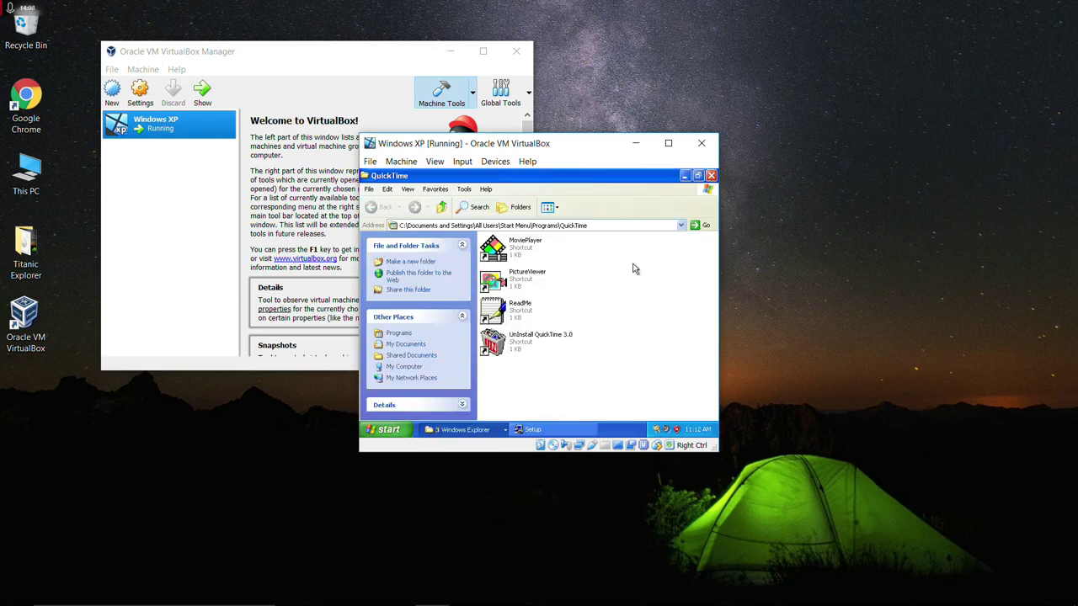
Close the QuickTime, Titanic Explorer and TITANIC (D:) folder windows.
{"action": "left_click", "coordinate": [710, 177]}
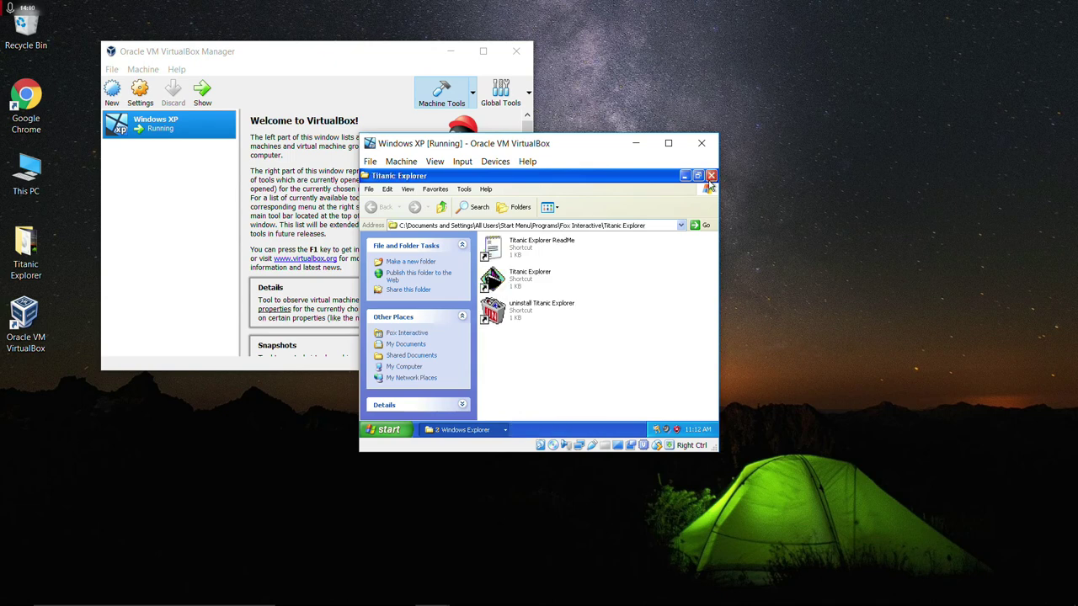
{"action": "left_click", "coordinate": [710, 178]}
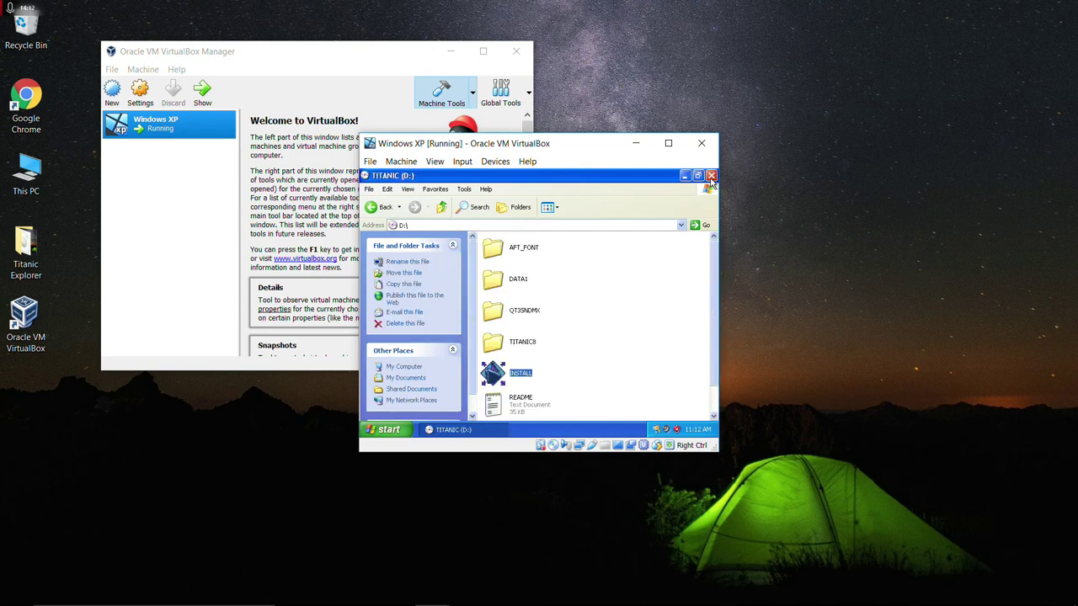
{"action": "left_click", "coordinate": [711, 176]}
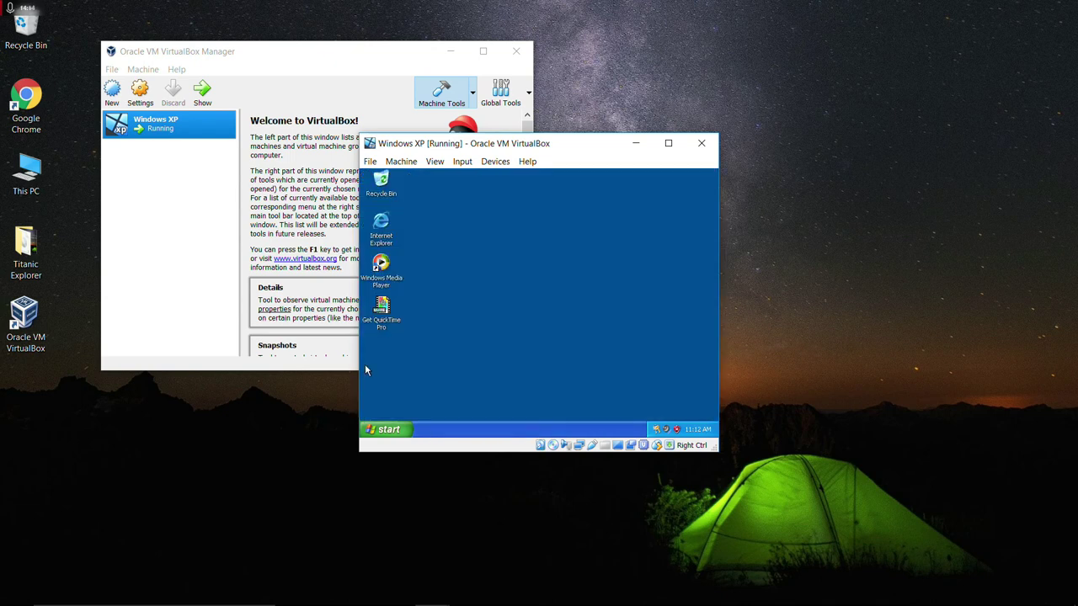
Launch Titanic Explorer from All Programs > Fox Interactive > Titanic Explorer.
{"action": "left_click", "coordinate": [373, 427]}
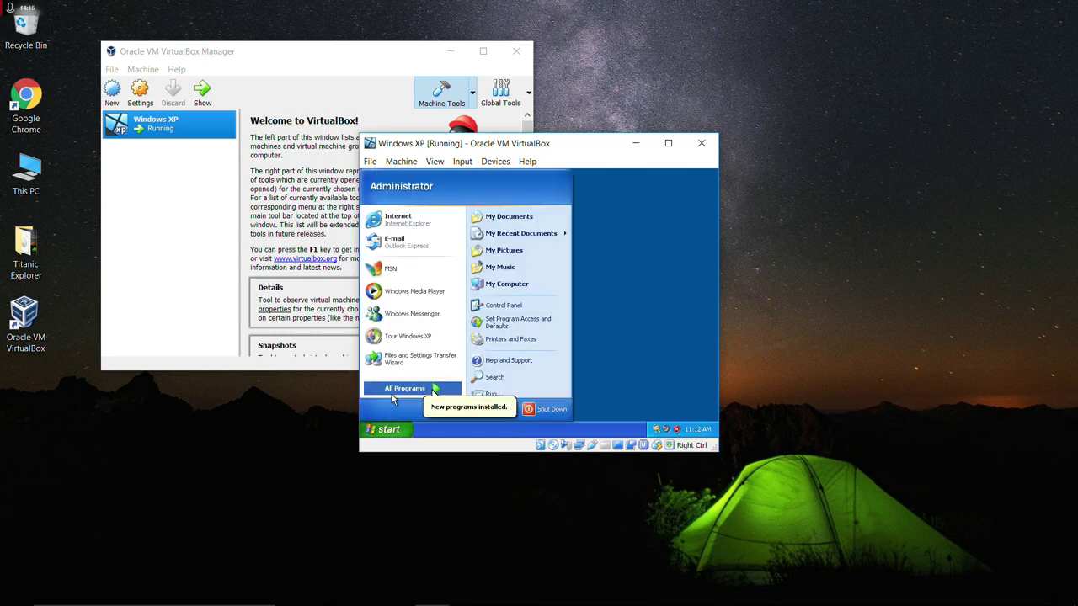
{"action": "left_click", "coordinate": [398, 390]}
{"action": "mouse_move", "coordinate": [482, 379]}
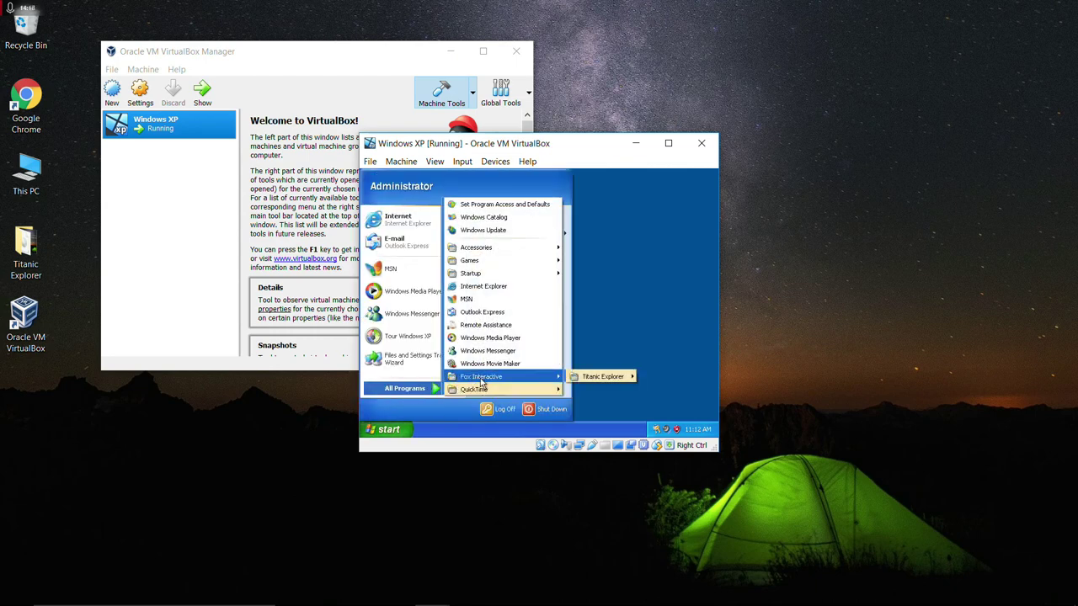
{"action": "mouse_move", "coordinate": [610, 378]}
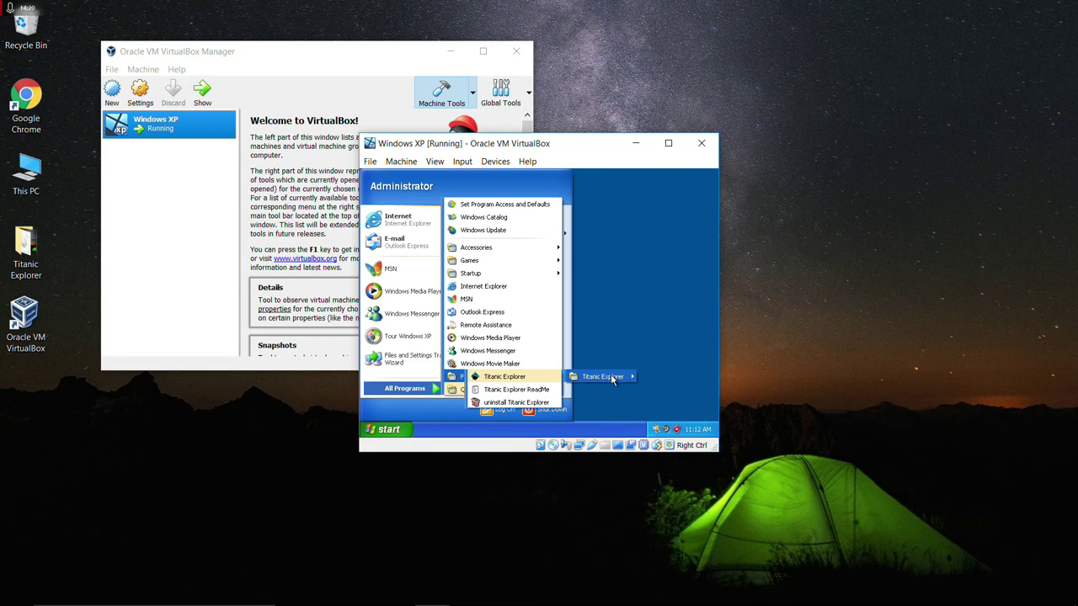
{"action": "left_click", "coordinate": [542, 378]}
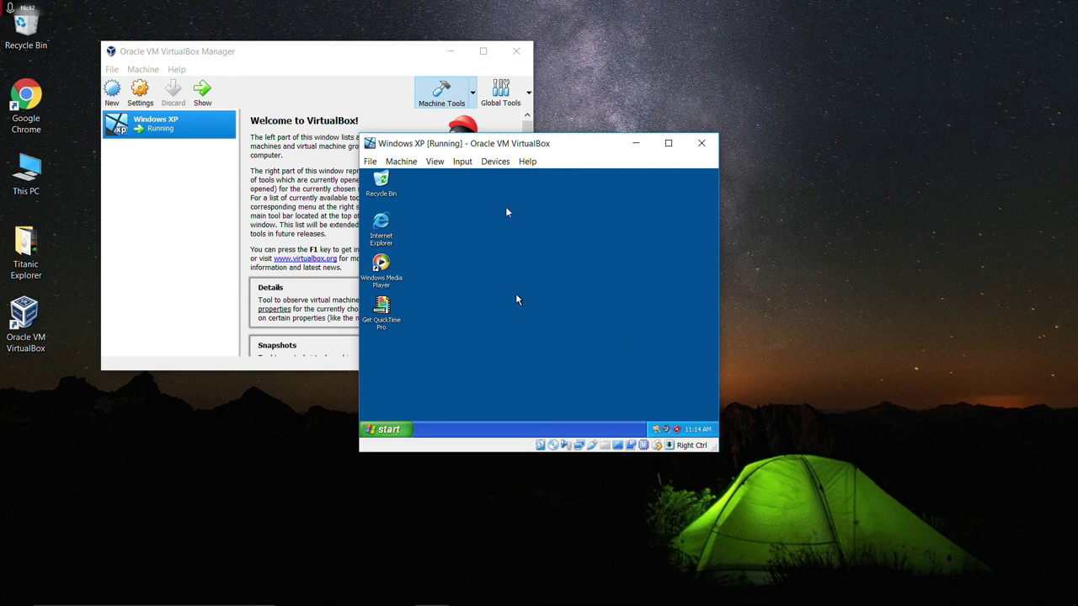
Insert the Guest Additions CD image and install Guest Additions 5.2.10 to the default location.
{"action": "left_click", "coordinate": [495, 161]}
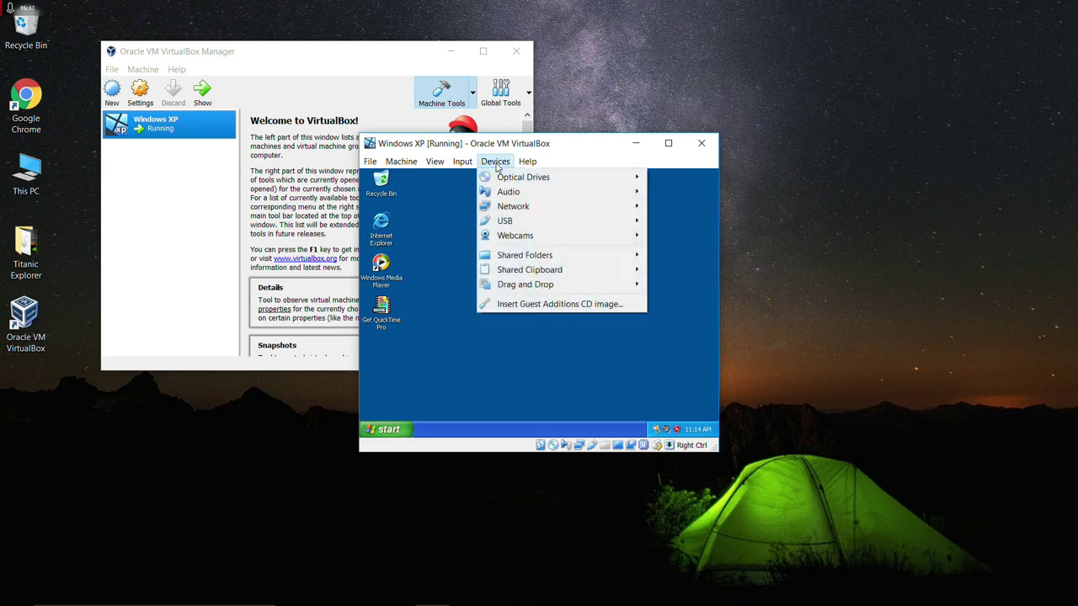
{"action": "left_click", "coordinate": [561, 306]}
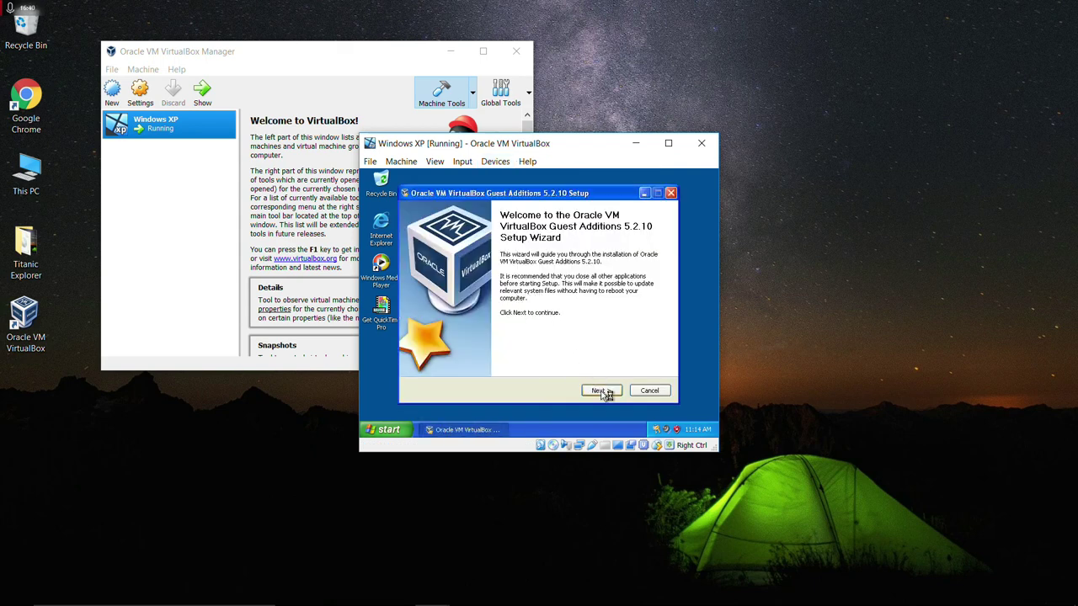
{"action": "left_click", "coordinate": [603, 393]}
{"action": "left_click", "coordinate": [601, 391]}
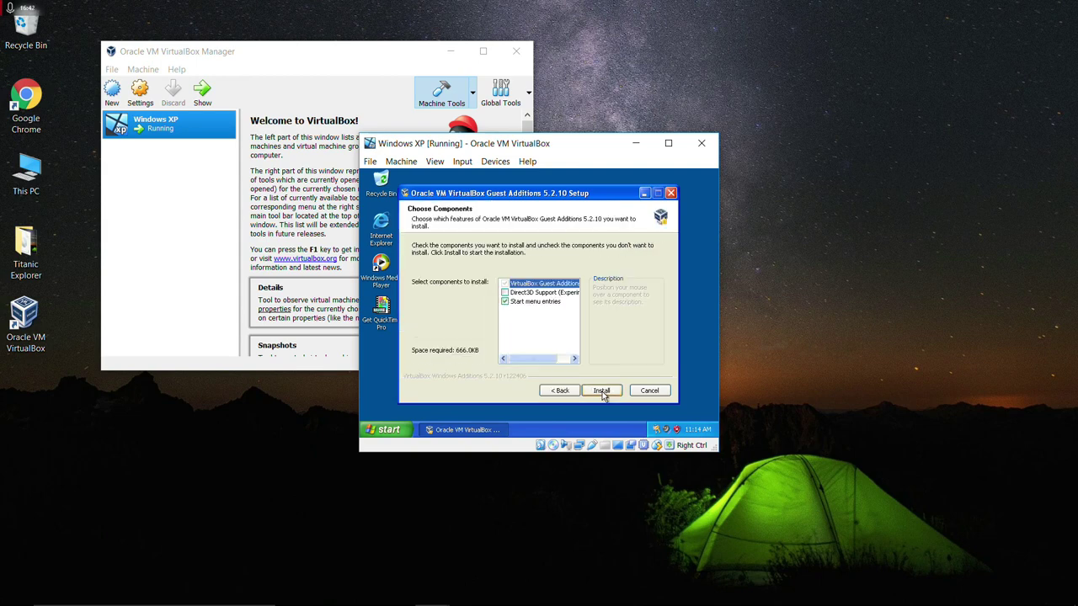
{"action": "left_click", "coordinate": [601, 391]}
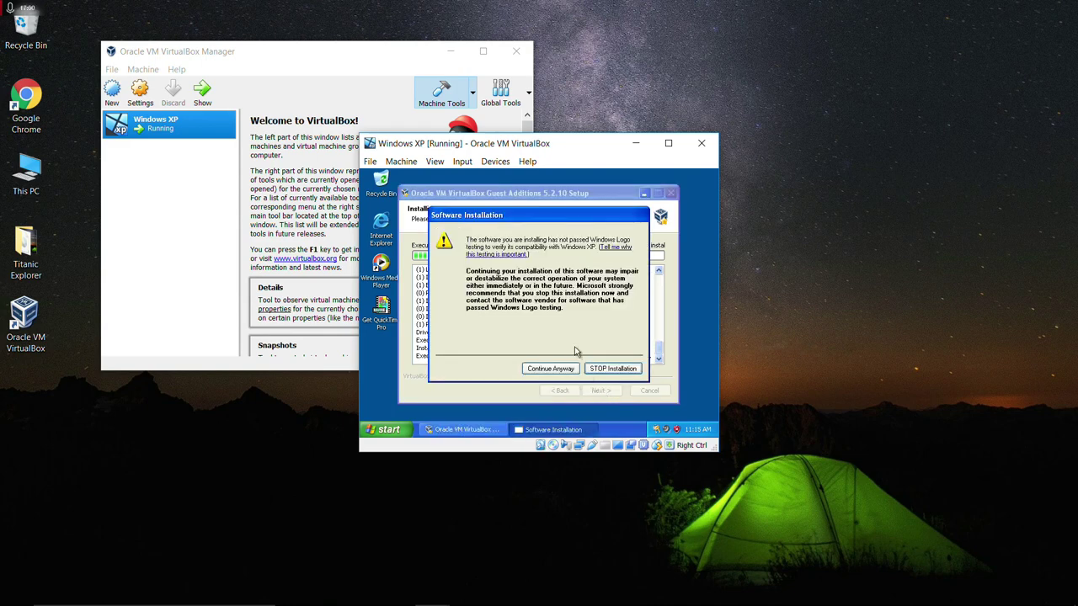
Allow the untested Graphics Adapter and mouse drivers to install, then finish with Reboot now.
{"action": "left_click", "coordinate": [569, 369]}
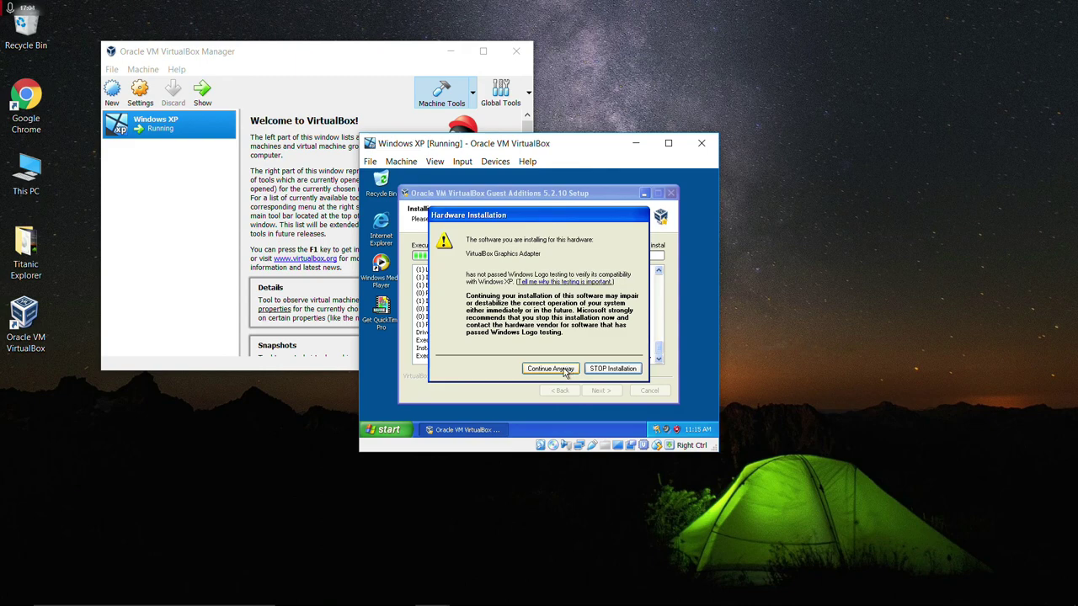
{"action": "left_click", "coordinate": [563, 370]}
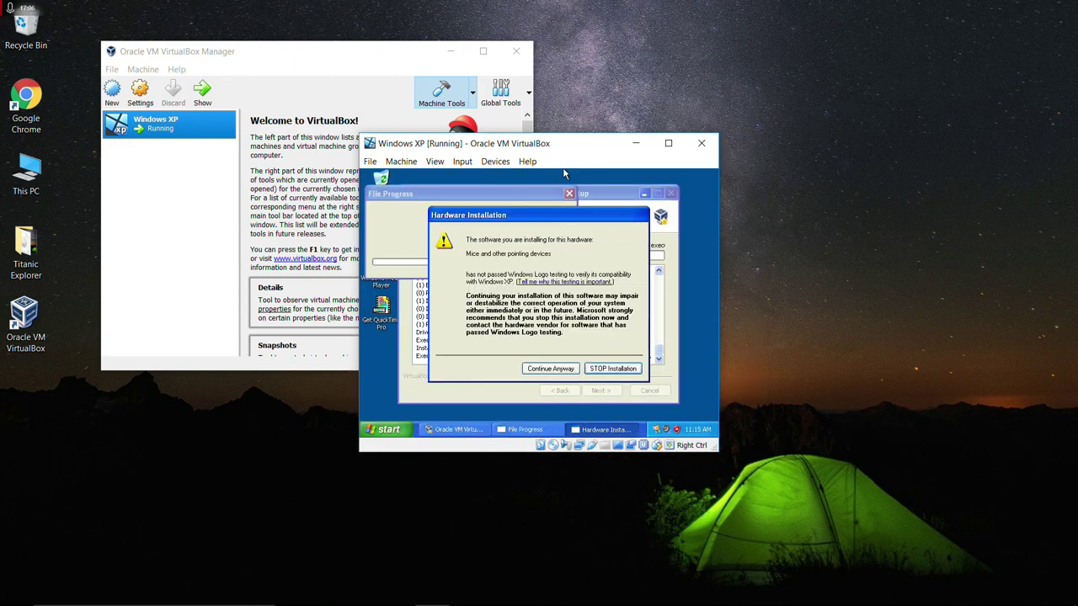
{"action": "left_click", "coordinate": [540, 368]}
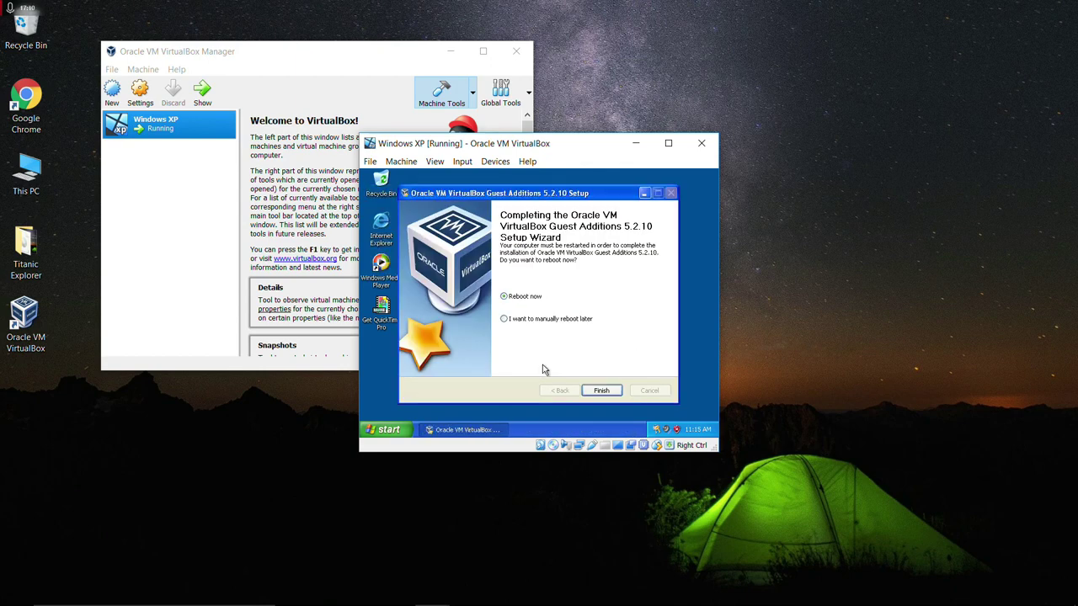
{"action": "left_click", "coordinate": [601, 391]}
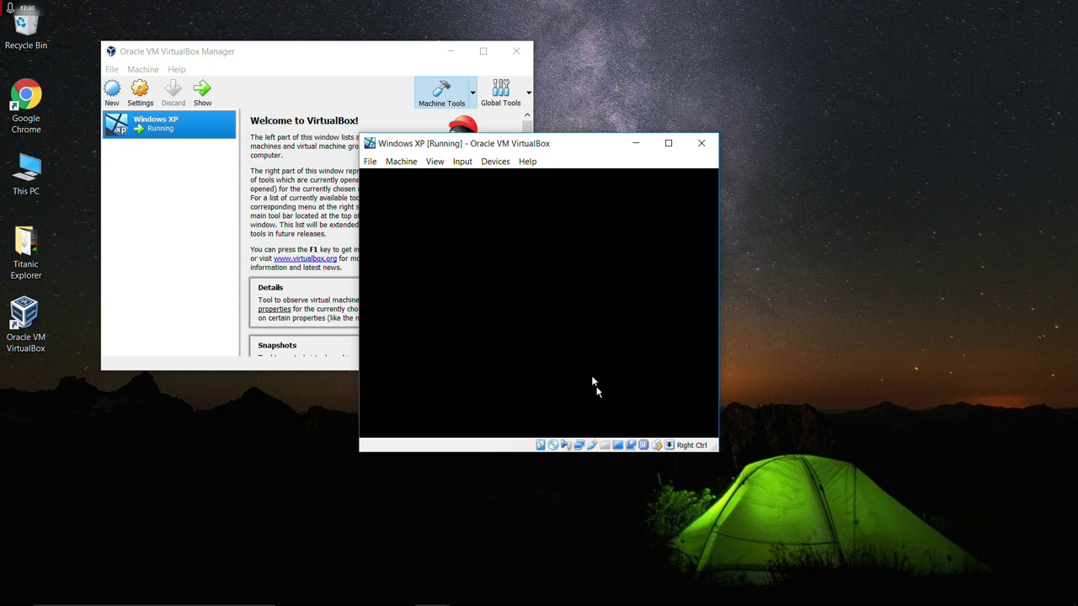
Reset the XP virtual machine via Machine > Reset and confirm it.
{"action": "left_click", "coordinate": [374, 165]}
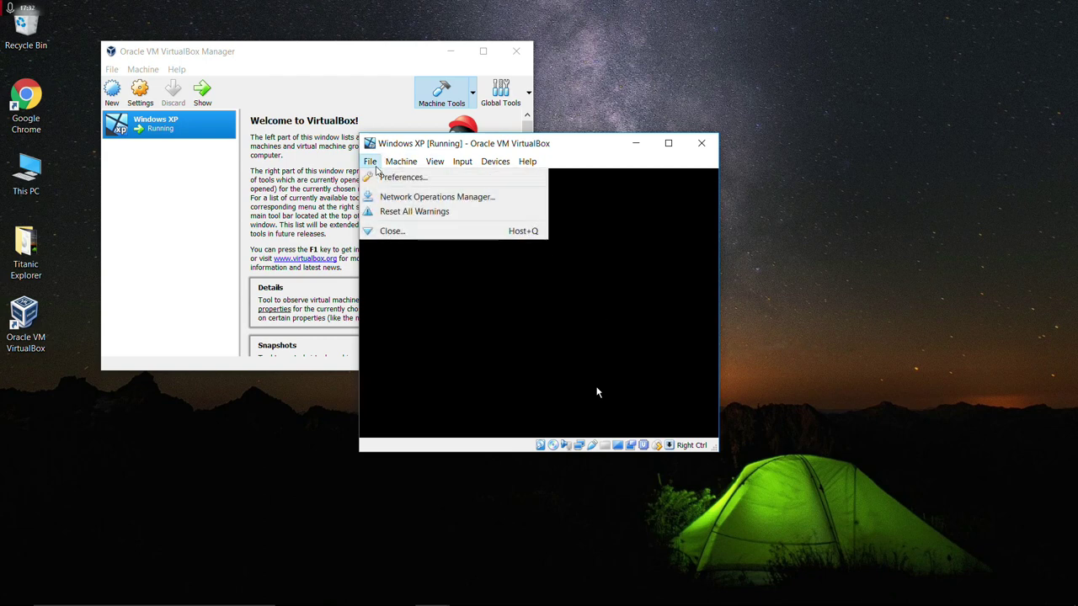
{"action": "mouse_move", "coordinate": [408, 168]}
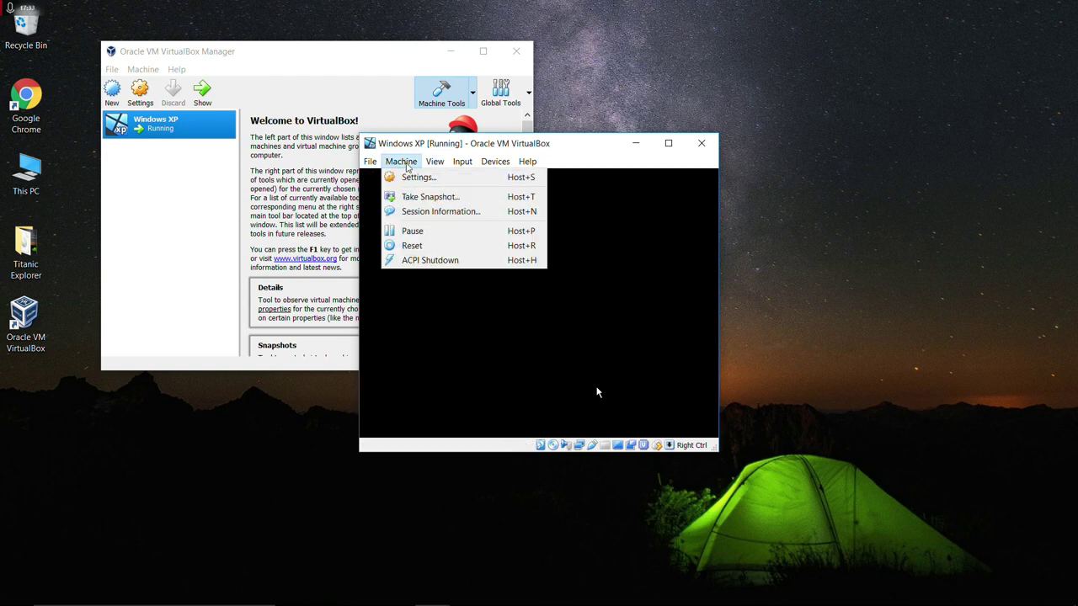
{"action": "left_click", "coordinate": [437, 246]}
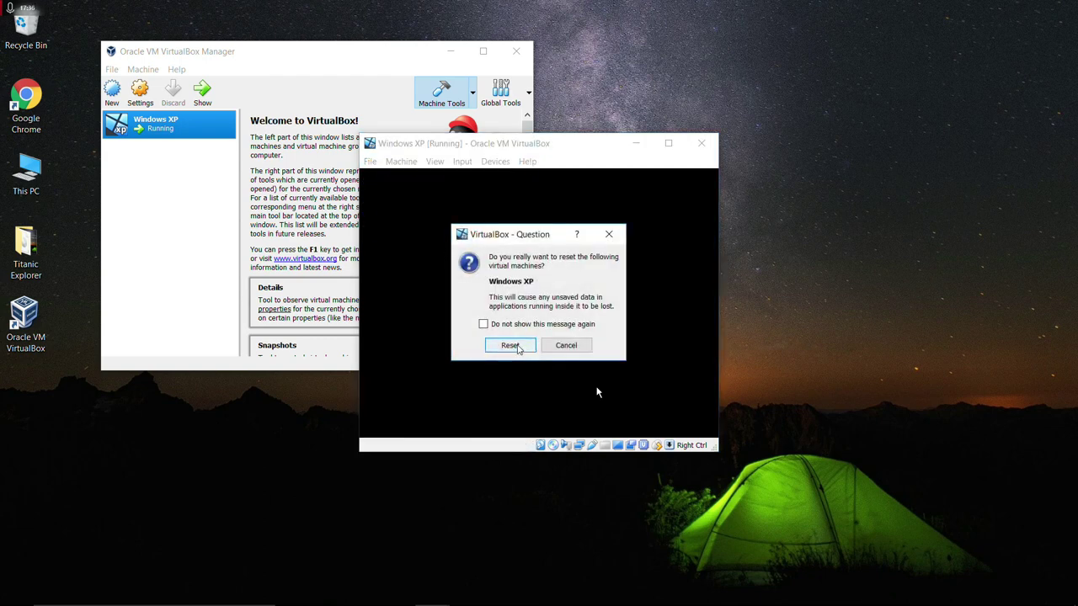
{"action": "left_click", "coordinate": [518, 347]}
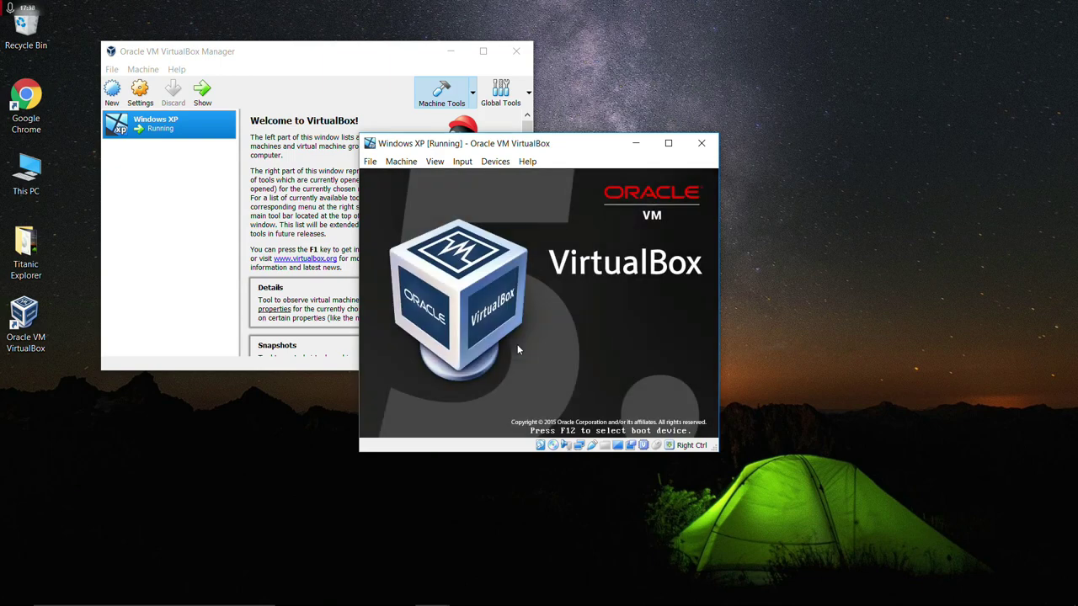